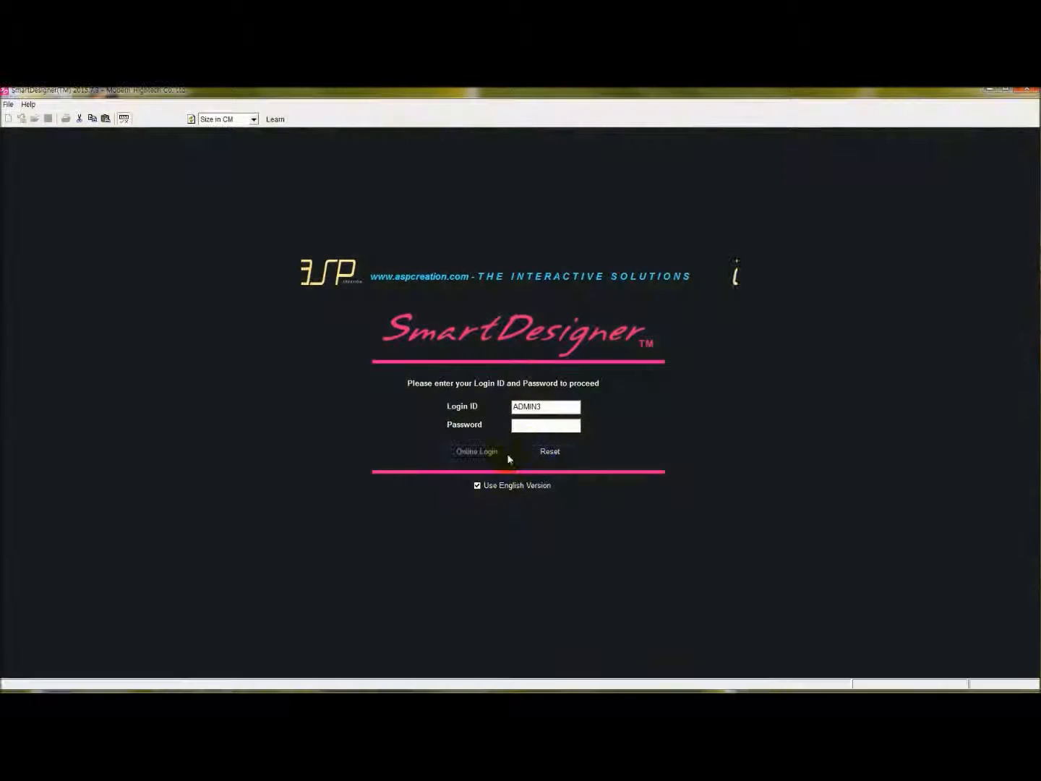
Log in by entering the account password.
{"action": "left_click", "coordinate": [534, 427]}
{"action": "type", "text": "****"}
{"action": "key", "text": "Return"}
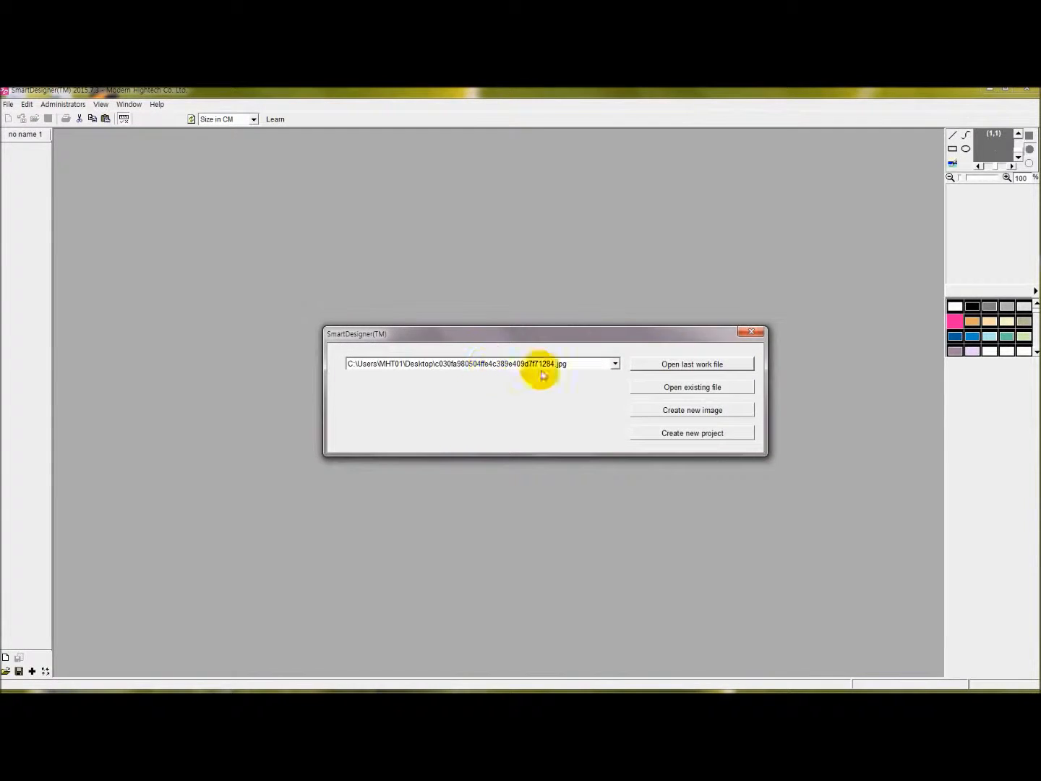
Dismiss the start-up dialog and create a new A4 portrait drape image in full colours, 2992 by 4362 pixels at 400 dpi.
{"action": "left_click", "coordinate": [748, 333]}
{"action": "left_click", "coordinate": [8, 104]}
{"action": "left_click", "coordinate": [65, 117]}
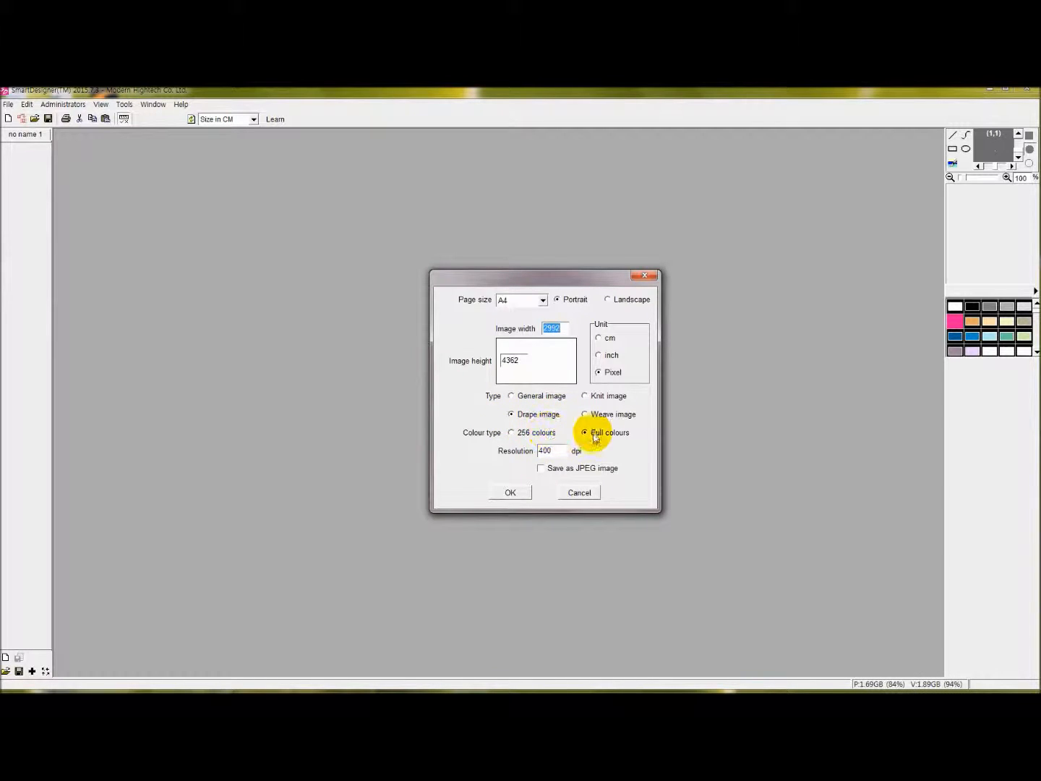
{"action": "left_click", "coordinate": [496, 497]}
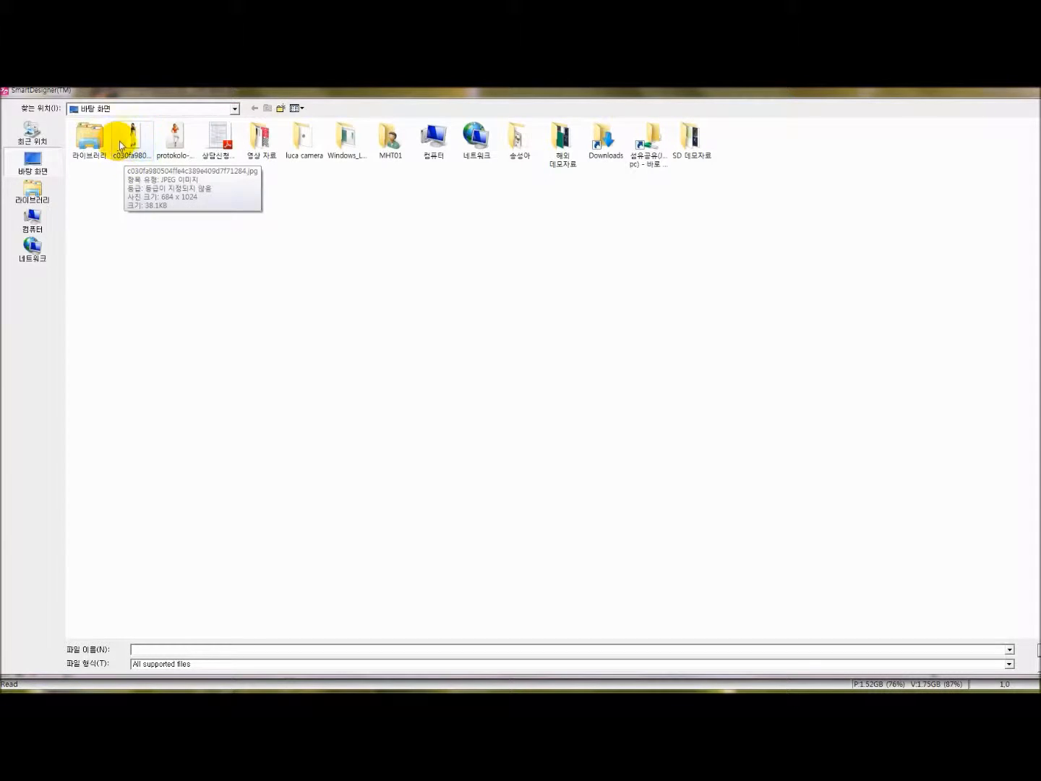
Open the photo c030fa980504ffe4c389e409d7f71284.jpg from the desktop and add it to the no name 1 project.
{"action": "double_click", "coordinate": [131, 144]}
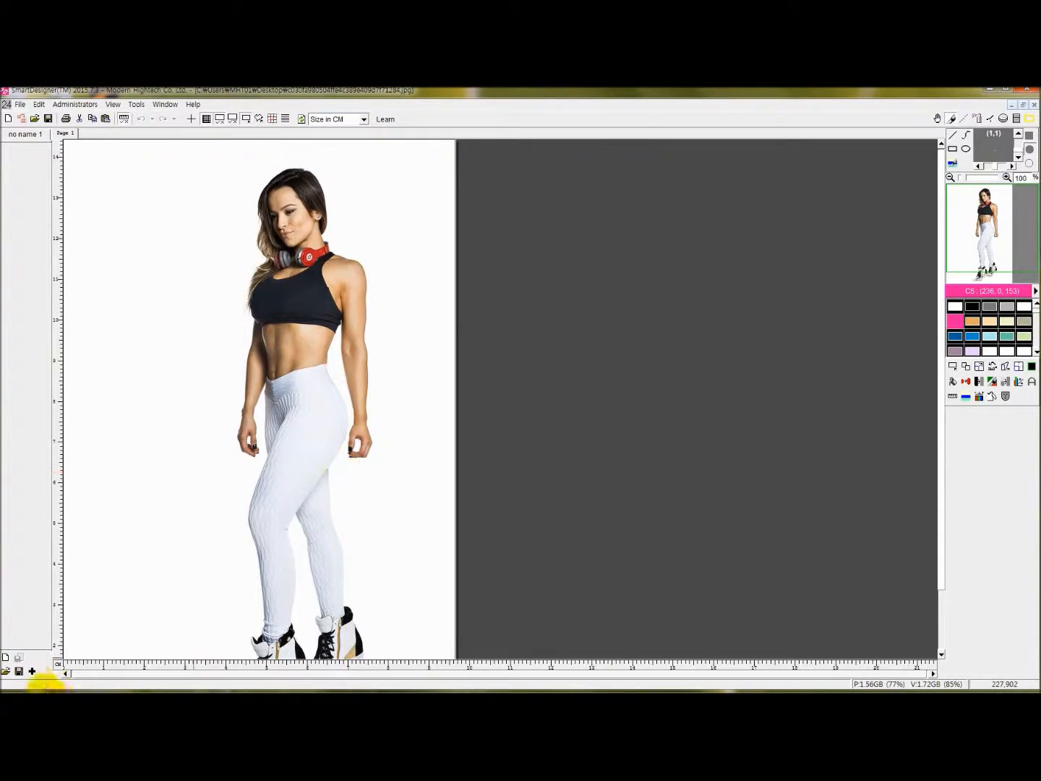
{"action": "left_click", "coordinate": [32, 671]}
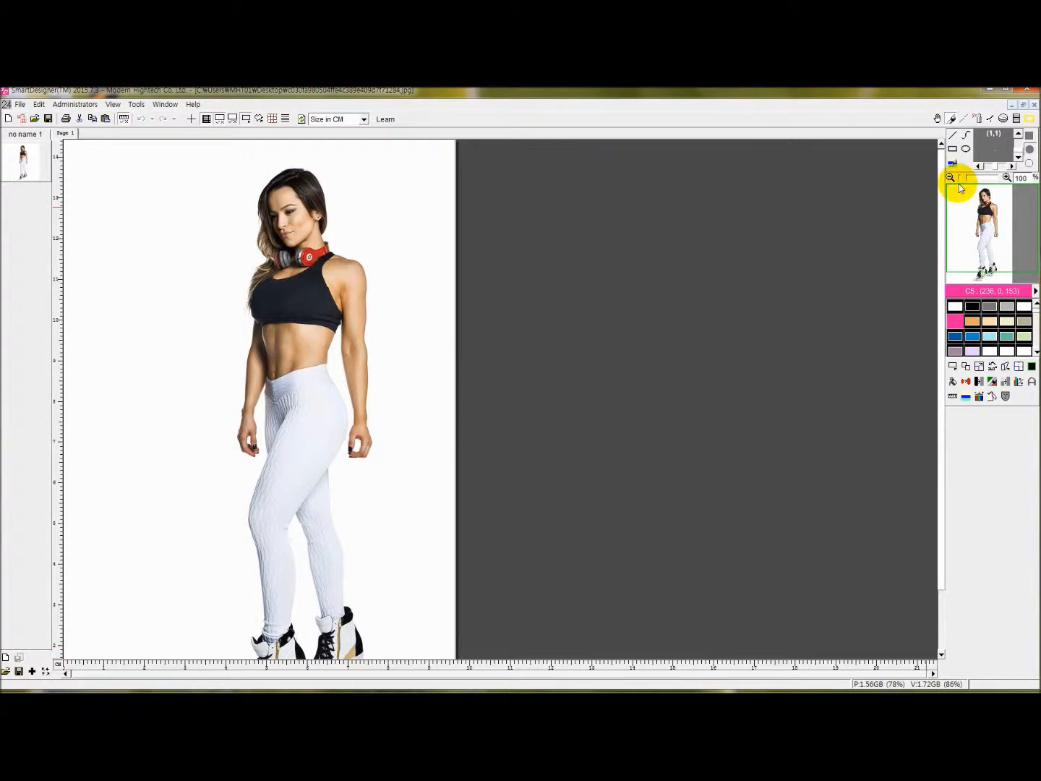
Restore the image windows and close the original photo without saving changes.
{"action": "left_click", "coordinate": [1024, 105]}
{"action": "left_click_drag", "start_coordinate": [509, 148], "coordinate": [534, 178]}
{"action": "left_click", "coordinate": [802, 186]}
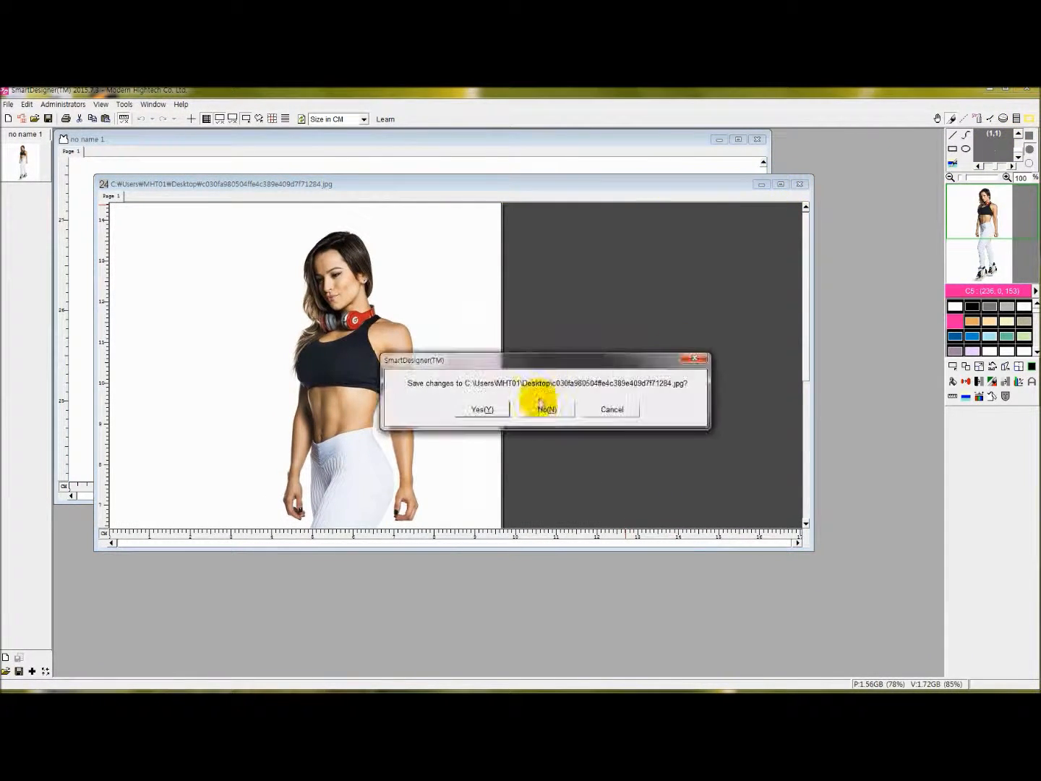
{"action": "left_click", "coordinate": [544, 409]}
Maximize the blank drape image and place the stored model photo onto it.
{"action": "double_click", "coordinate": [173, 146]}
{"action": "right_click", "coordinate": [22, 169]}
{"action": "left_click", "coordinate": [45, 178]}
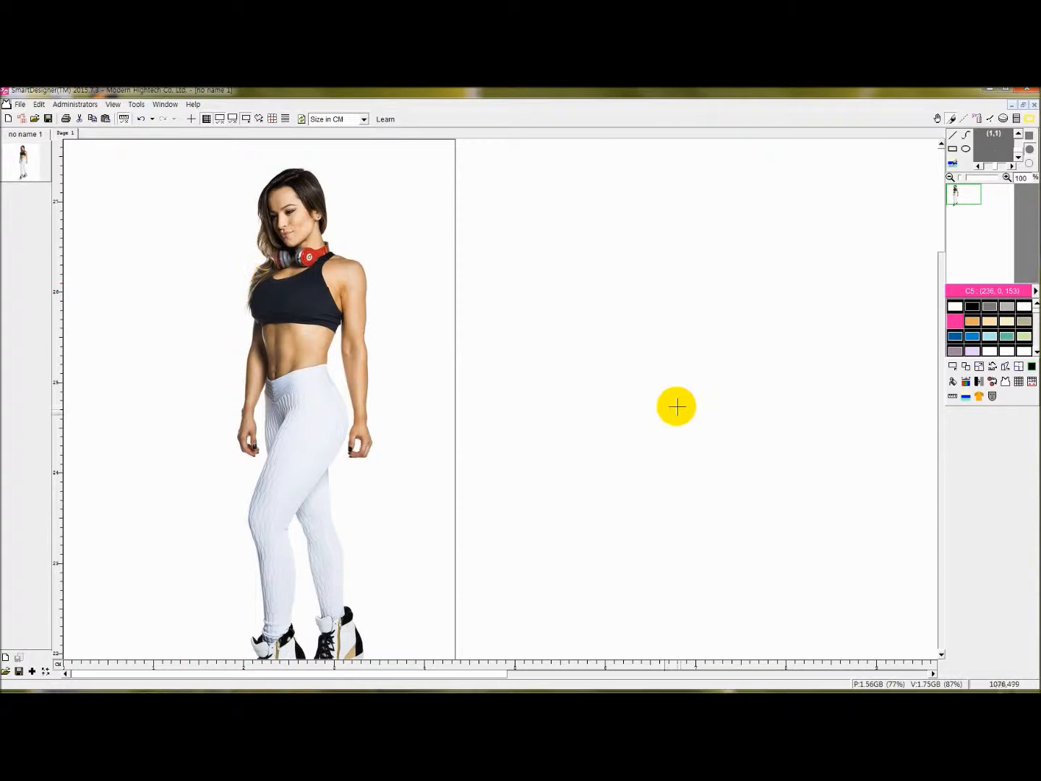
{"action": "scroll", "coordinate": [694, 391], "scroll_direction": "down", "scroll_amount": 3}
{"action": "scroll", "coordinate": [562, 393], "scroll_direction": "up", "scroll_amount": 3}
{"action": "scroll", "coordinate": [590, 369], "scroll_direction": "down", "scroll_amount": 1}
{"action": "scroll", "coordinate": [650, 368], "scroll_direction": "up", "scroll_amount": 1}
{"action": "scroll", "coordinate": [593, 365], "scroll_direction": "down", "scroll_amount": 2}
{"action": "scroll", "coordinate": [622, 360], "scroll_direction": "up", "scroll_amount": 1}
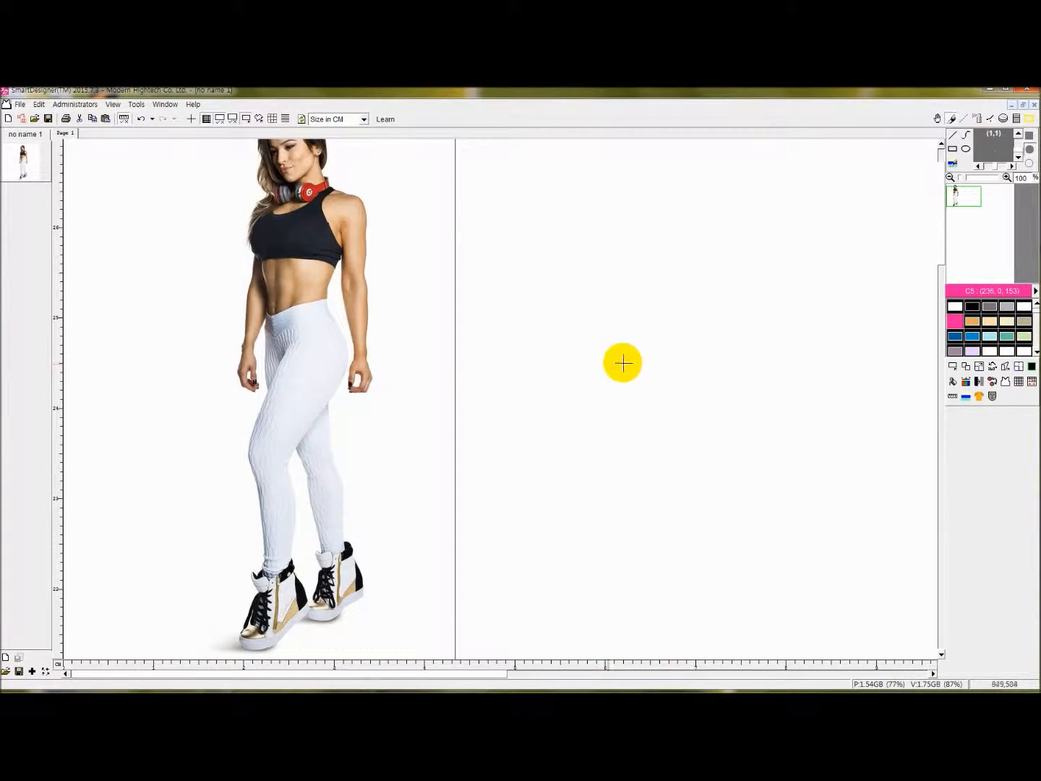
Start picking a drape area by curve and trace the leggings' back edge from the waist around the buttock to the upper thigh.
{"action": "left_click", "coordinate": [1005, 388]}
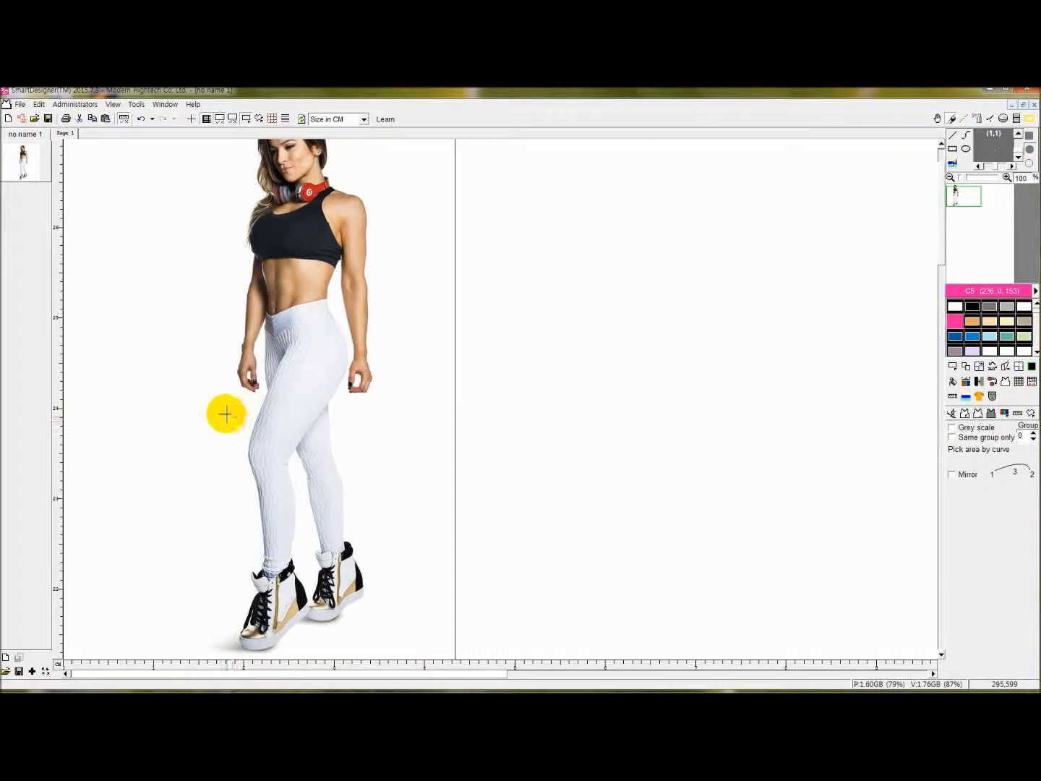
{"action": "scroll", "coordinate": [226, 413], "scroll_direction": "up", "scroll_amount": 1}
{"action": "scroll", "coordinate": [372, 368], "scroll_direction": "up", "scroll_amount": 1}
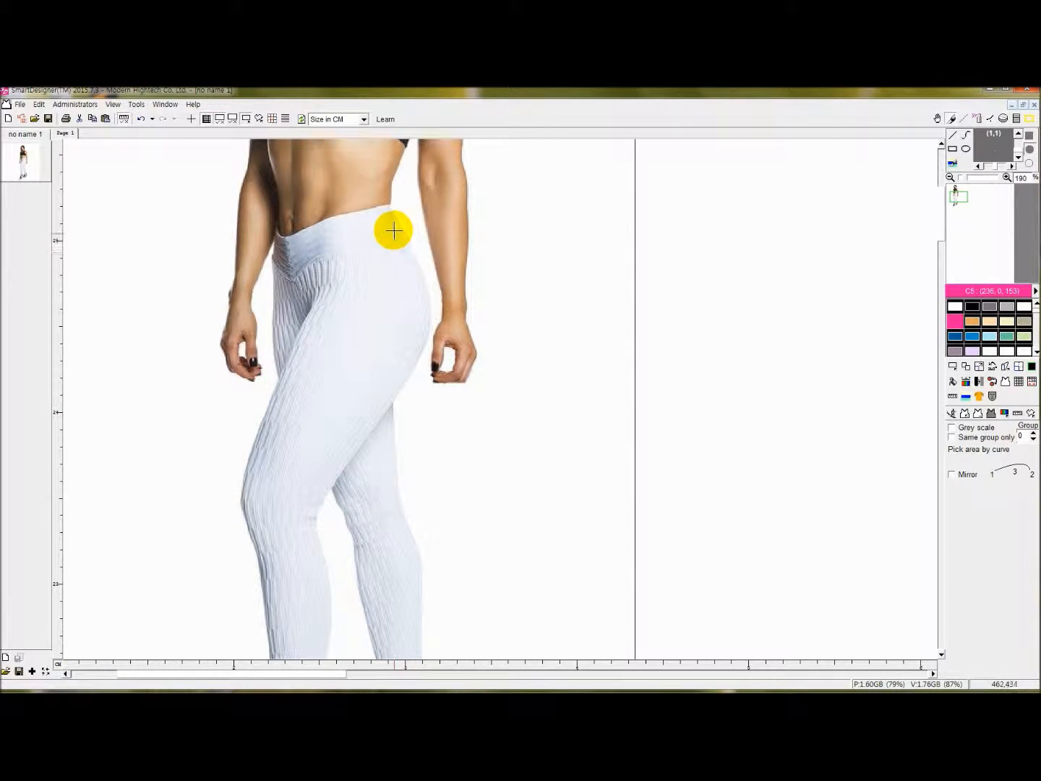
{"action": "left_click", "coordinate": [391, 205]}
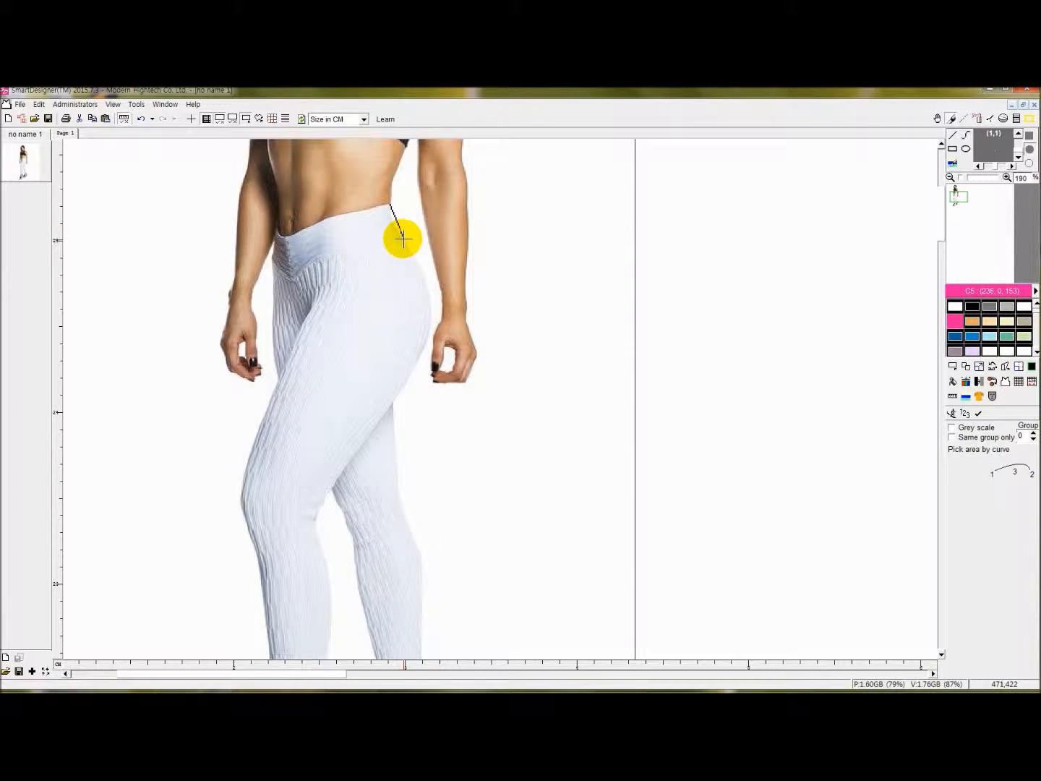
{"action": "left_click", "coordinate": [430, 322]}
{"action": "left_click", "coordinate": [423, 274]}
{"action": "left_click", "coordinate": [393, 404]}
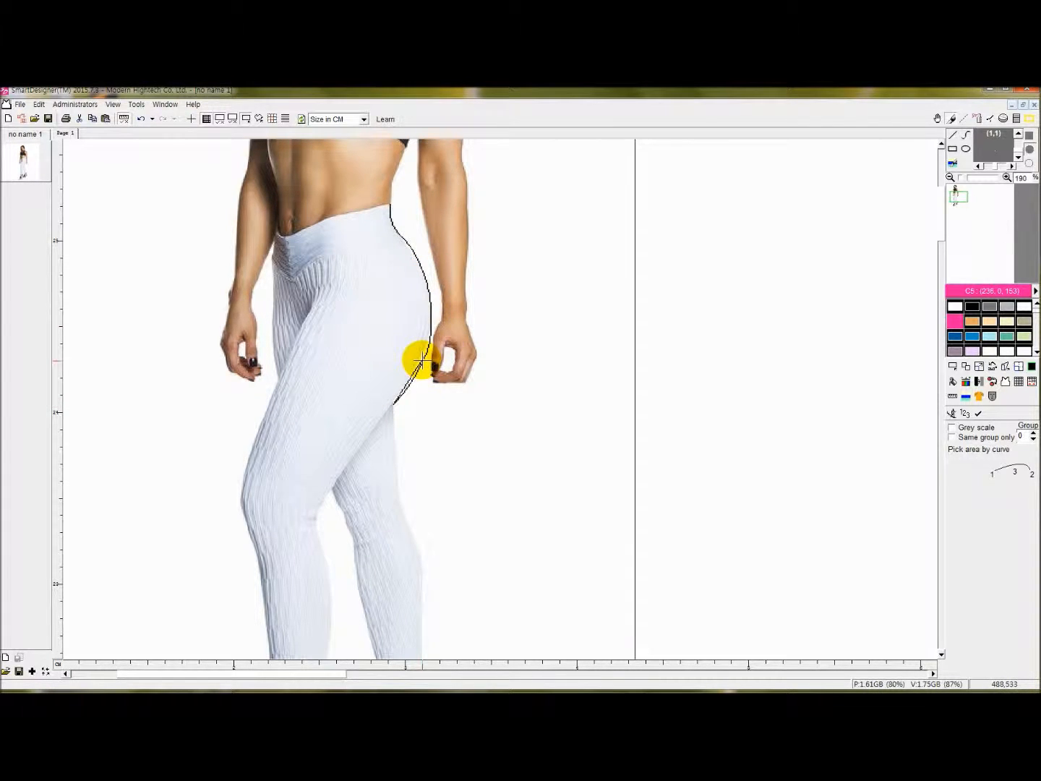
{"action": "scroll", "coordinate": [395, 430], "scroll_direction": "down", "scroll_amount": 2}
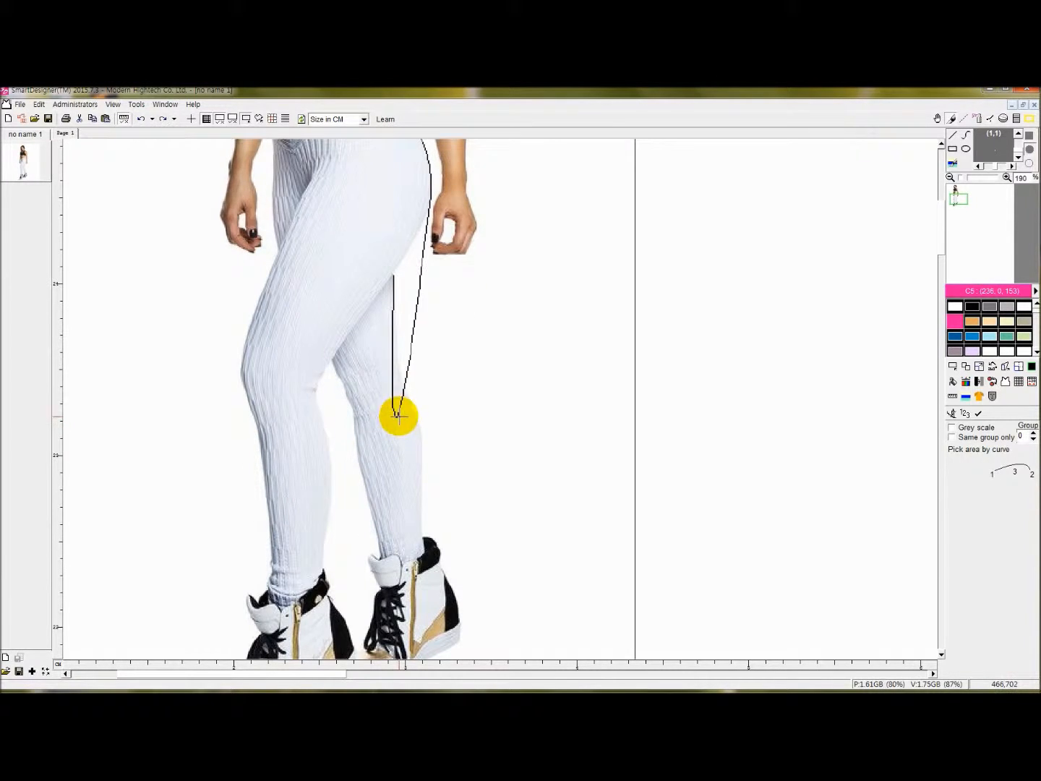
{"action": "scroll", "coordinate": [397, 415], "scroll_direction": "up", "scroll_amount": 2}
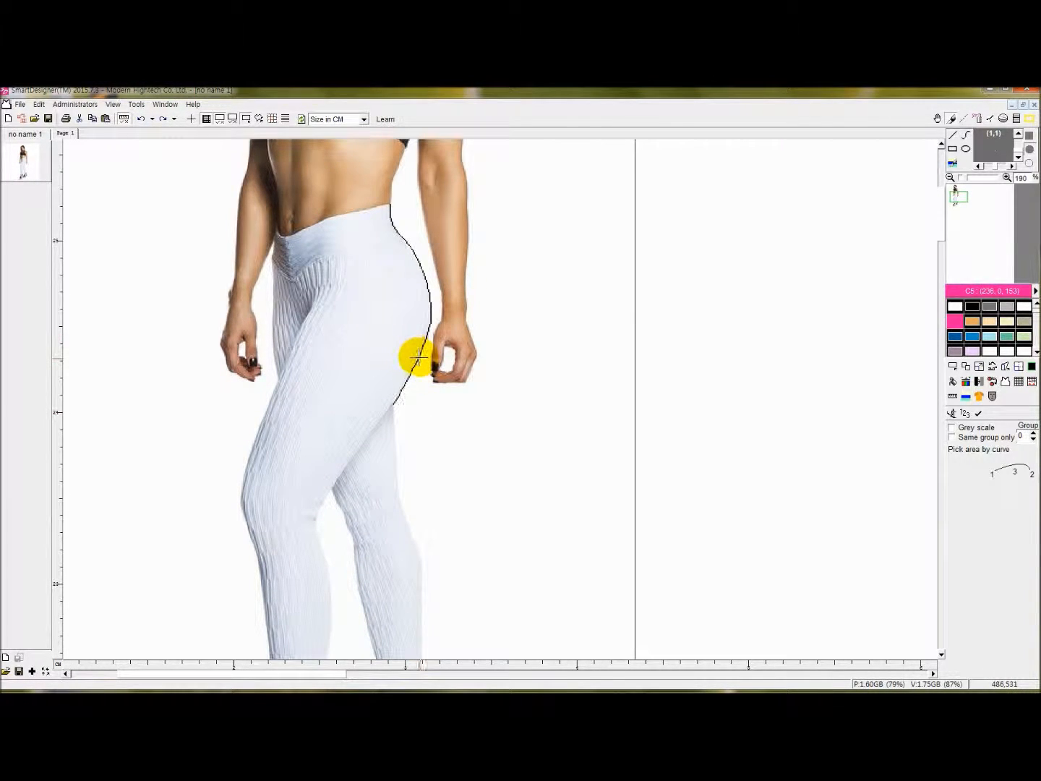
{"action": "left_click", "coordinate": [418, 356]}
Continue the outline down the outer edge of the rear leg, over the calf to the shoe.
{"action": "scroll", "coordinate": [388, 464], "scroll_direction": "down", "scroll_amount": 1}
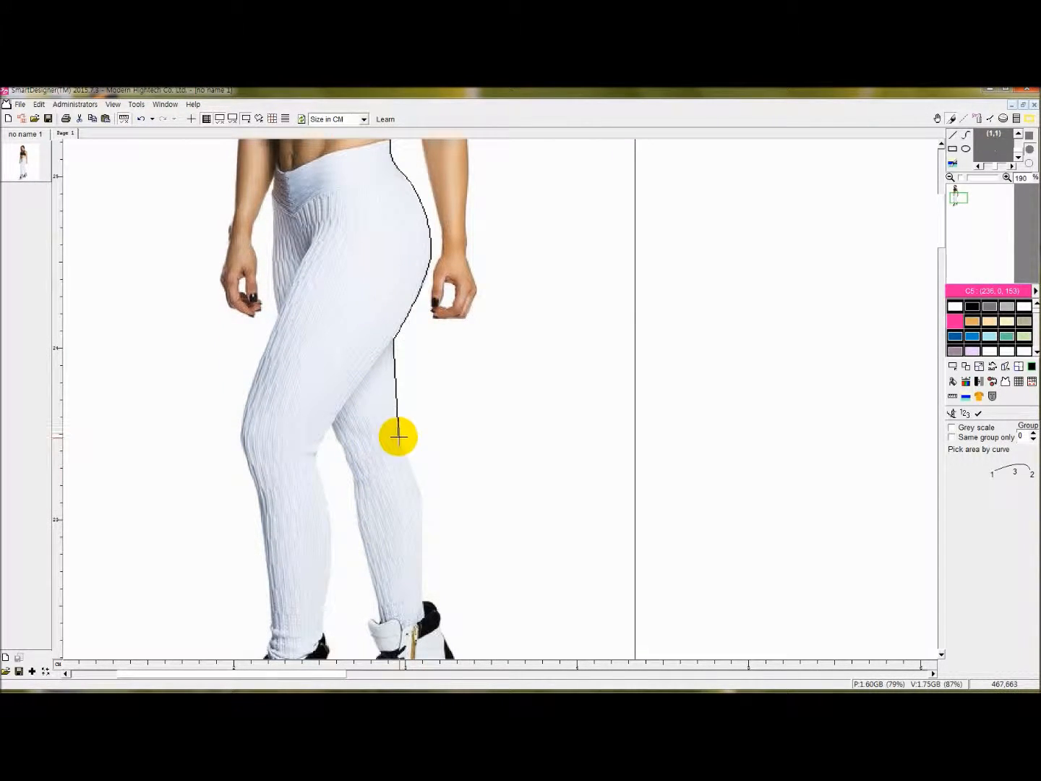
{"action": "scroll", "coordinate": [433, 531], "scroll_direction": "down", "scroll_amount": 2}
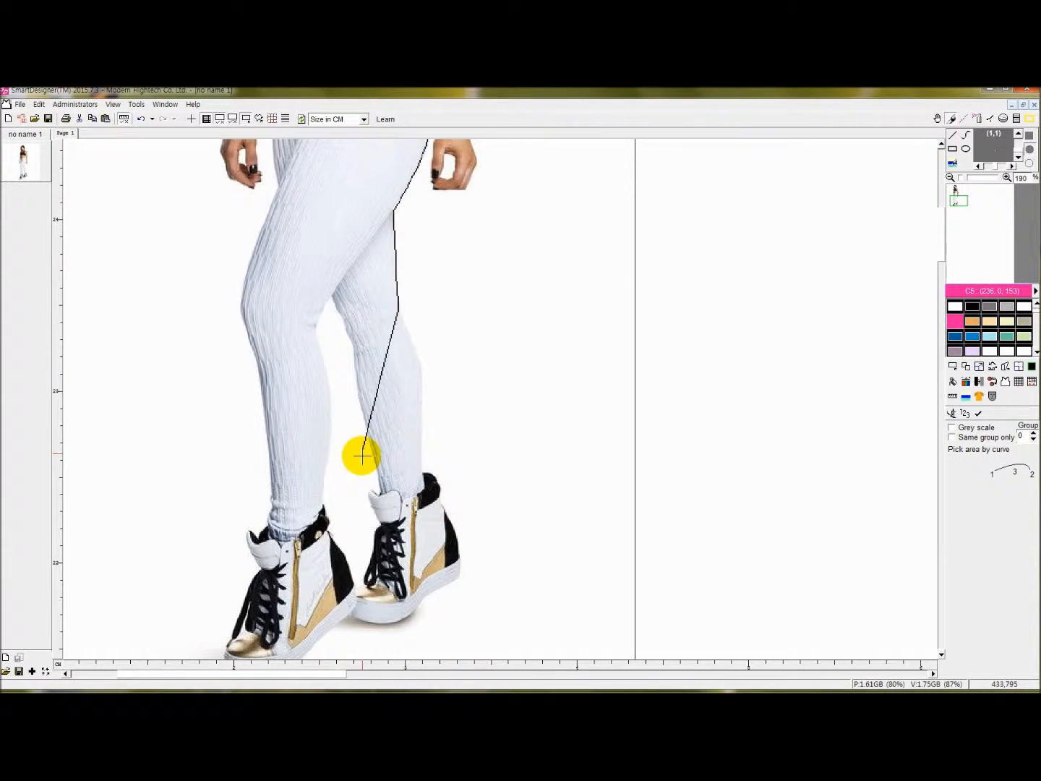
{"action": "scroll", "coordinate": [410, 418], "scroll_direction": "up", "scroll_amount": 1, "text": "ctrl"}
{"action": "scroll", "coordinate": [411, 418], "scroll_direction": "up", "scroll_amount": 2, "text": "ctrl"}
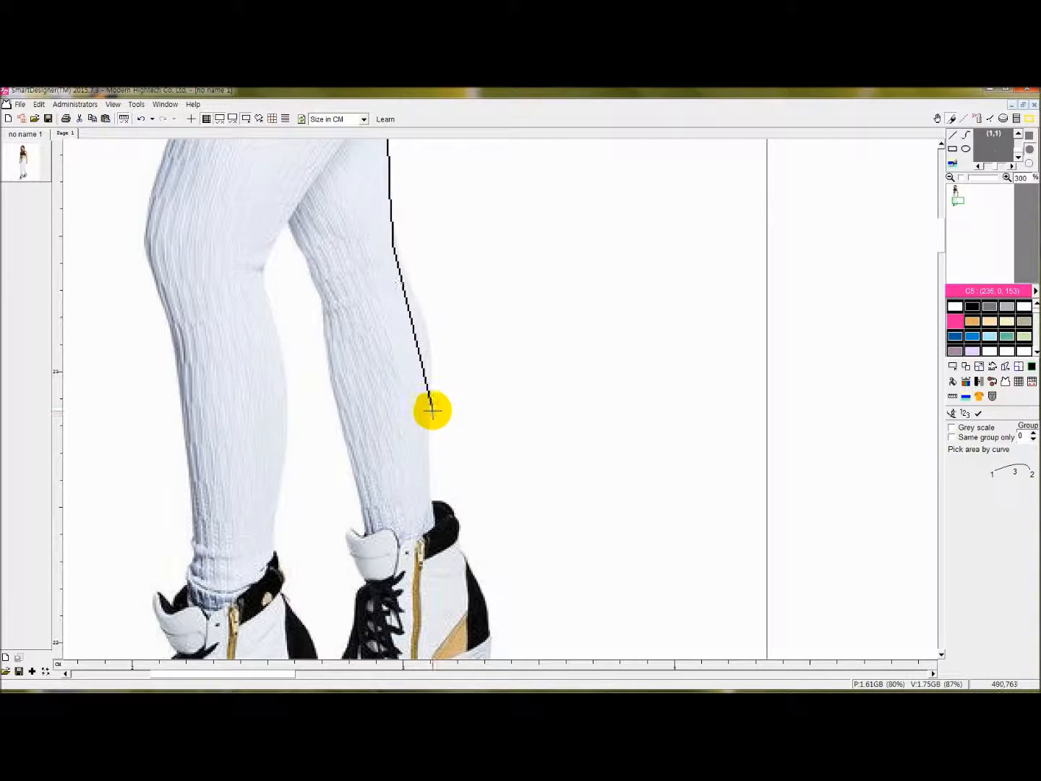
{"action": "left_click", "coordinate": [433, 411]}
{"action": "left_click", "coordinate": [429, 333]}
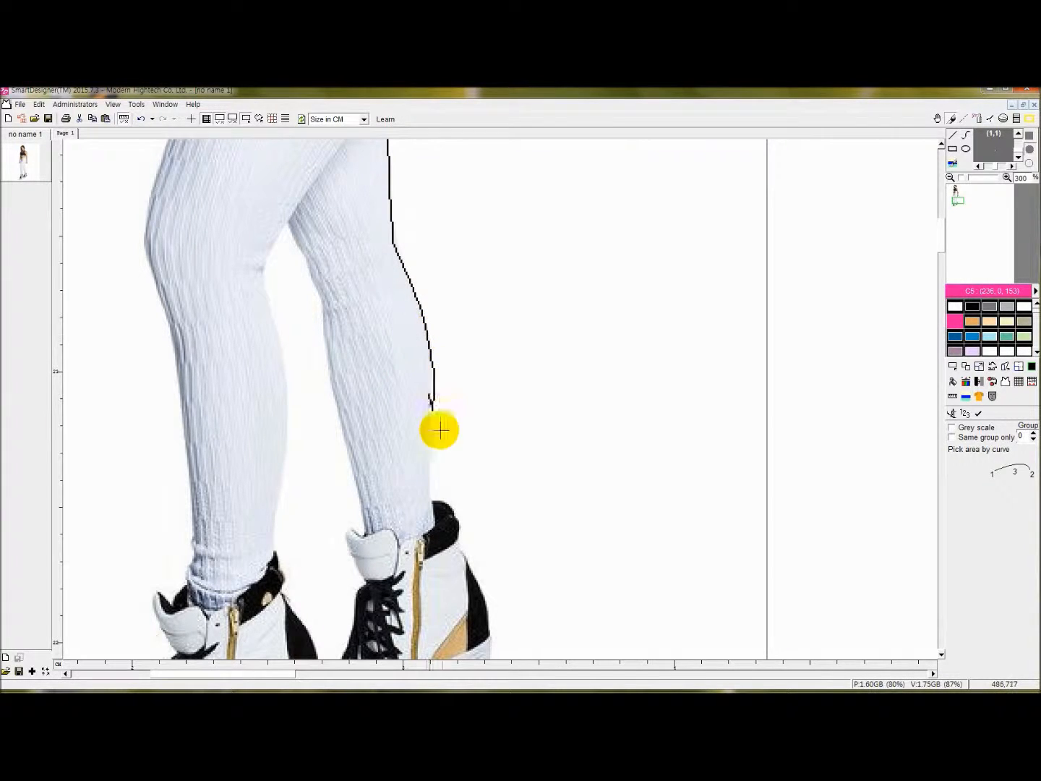
{"action": "left_click", "coordinate": [433, 515]}
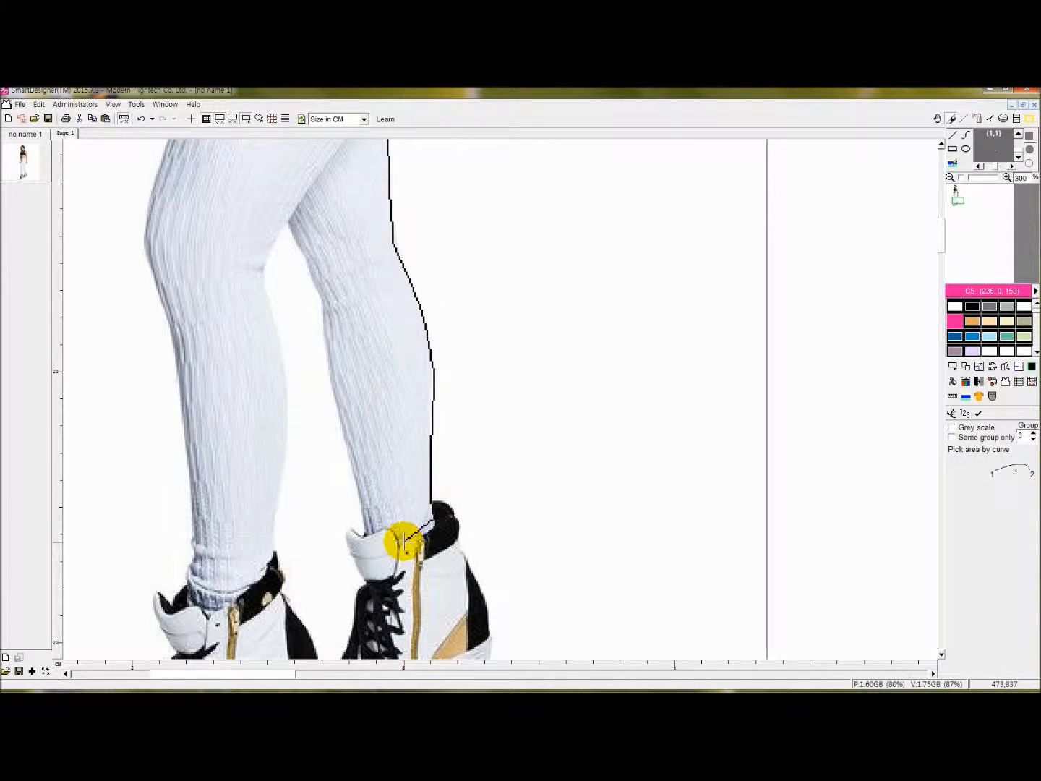
Trace the rear leg's cuff along the top of the shoe, undoing and redrawing the last curve segment.
{"action": "left_click", "coordinate": [391, 532]}
{"action": "left_click", "coordinate": [367, 536]}
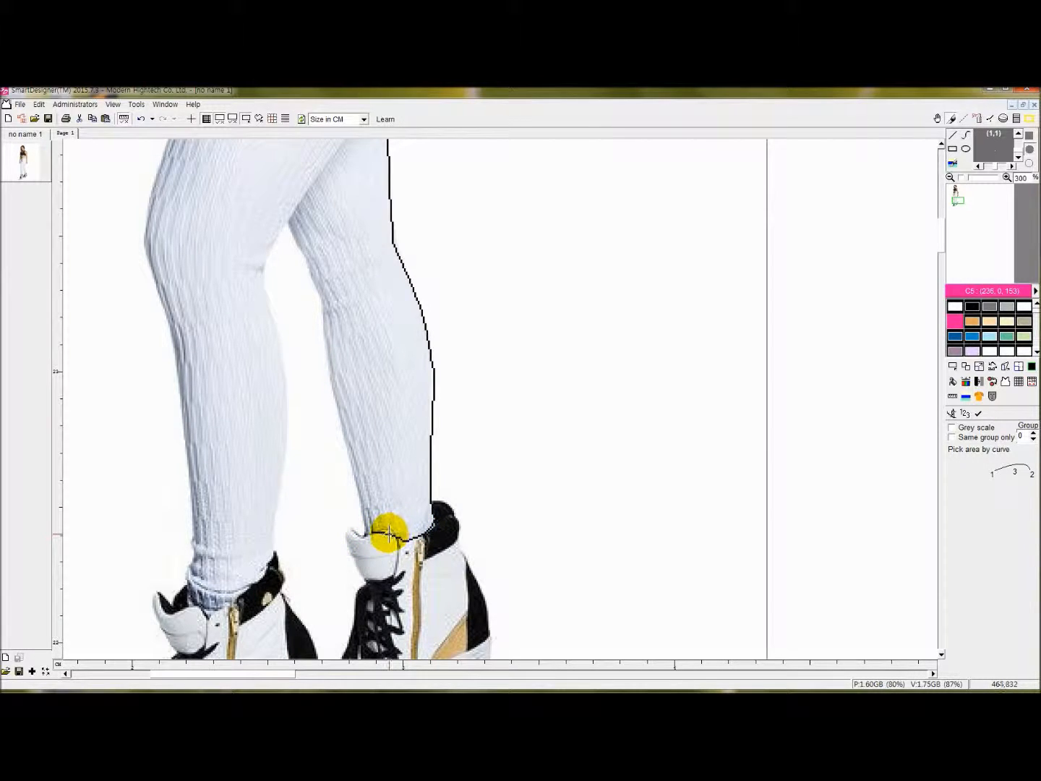
{"action": "key", "text": "ctrl+z"}
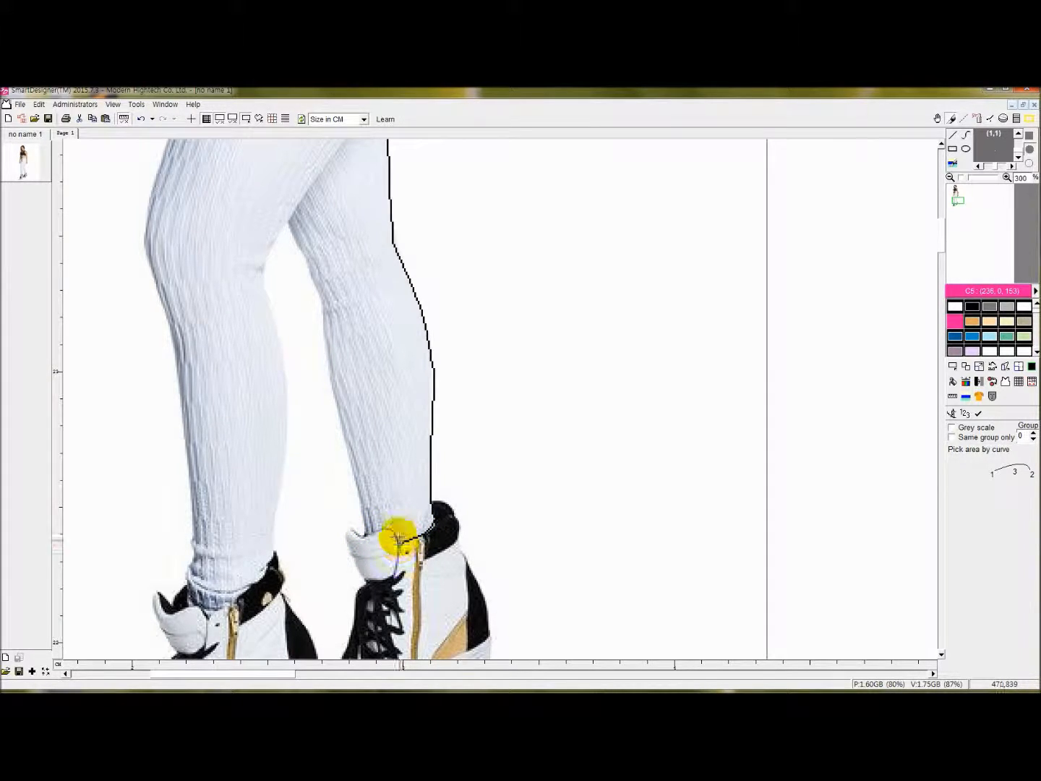
{"action": "left_click", "coordinate": [368, 536]}
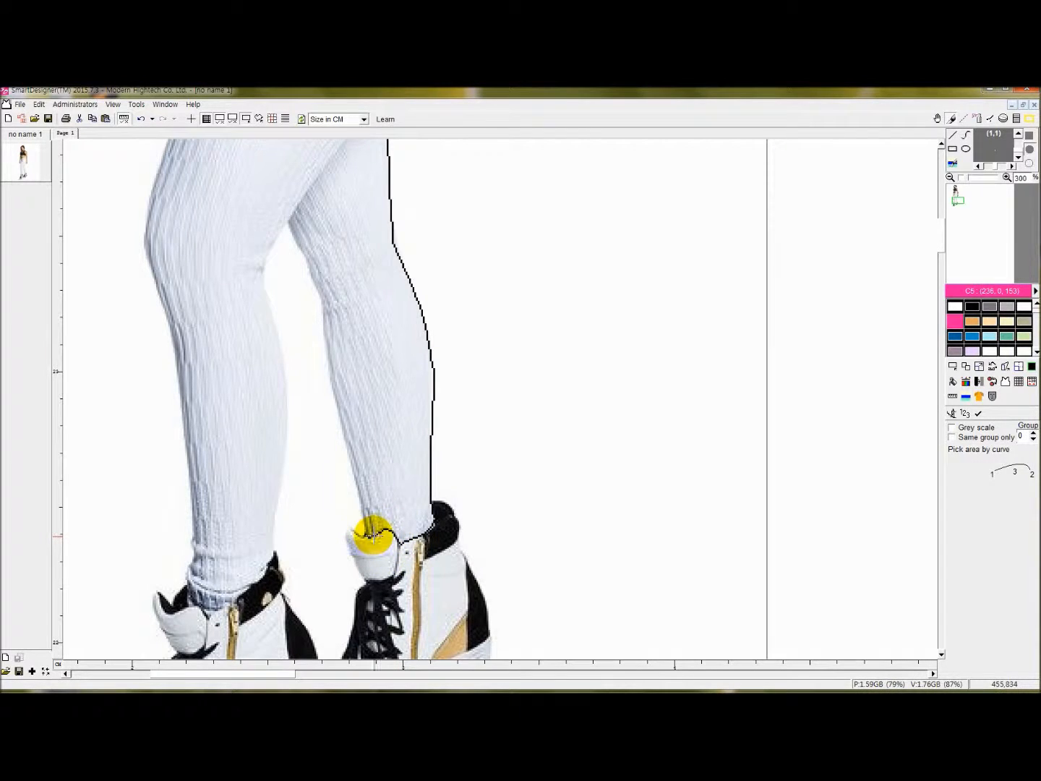
Trace the inner edge of the rear leg from the shoe up to where both legs meet.
{"action": "left_click", "coordinate": [323, 316]}
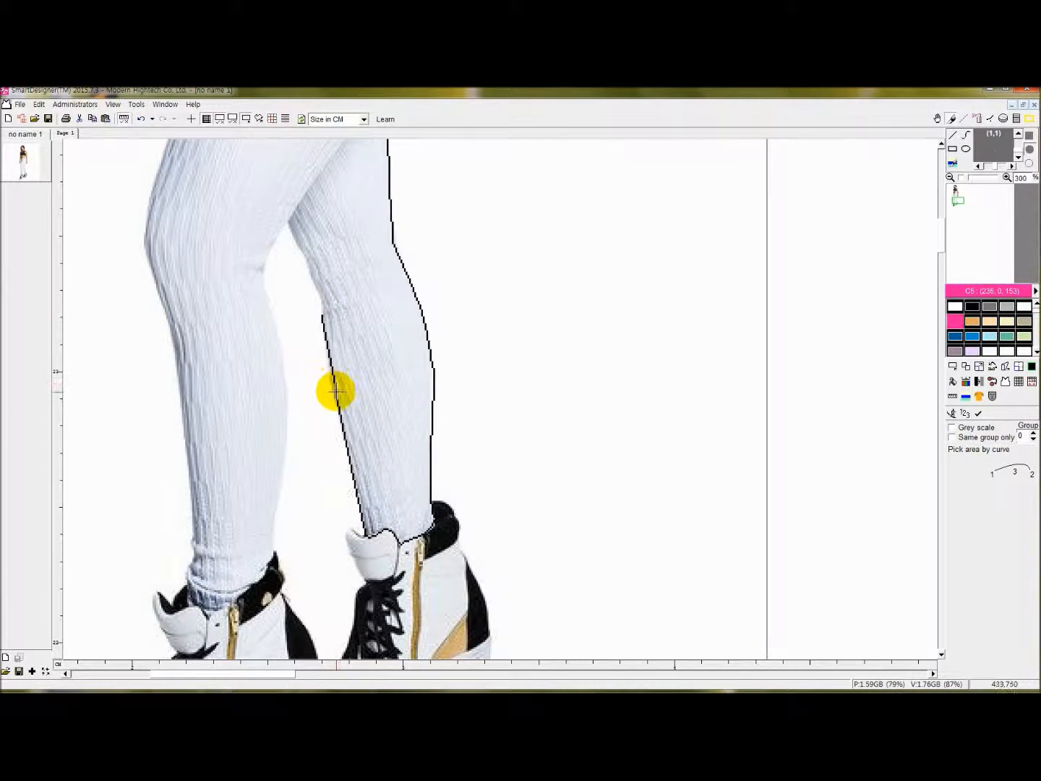
{"action": "scroll", "coordinate": [337, 371], "scroll_direction": "up", "scroll_amount": 3}
{"action": "left_click", "coordinate": [290, 354]}
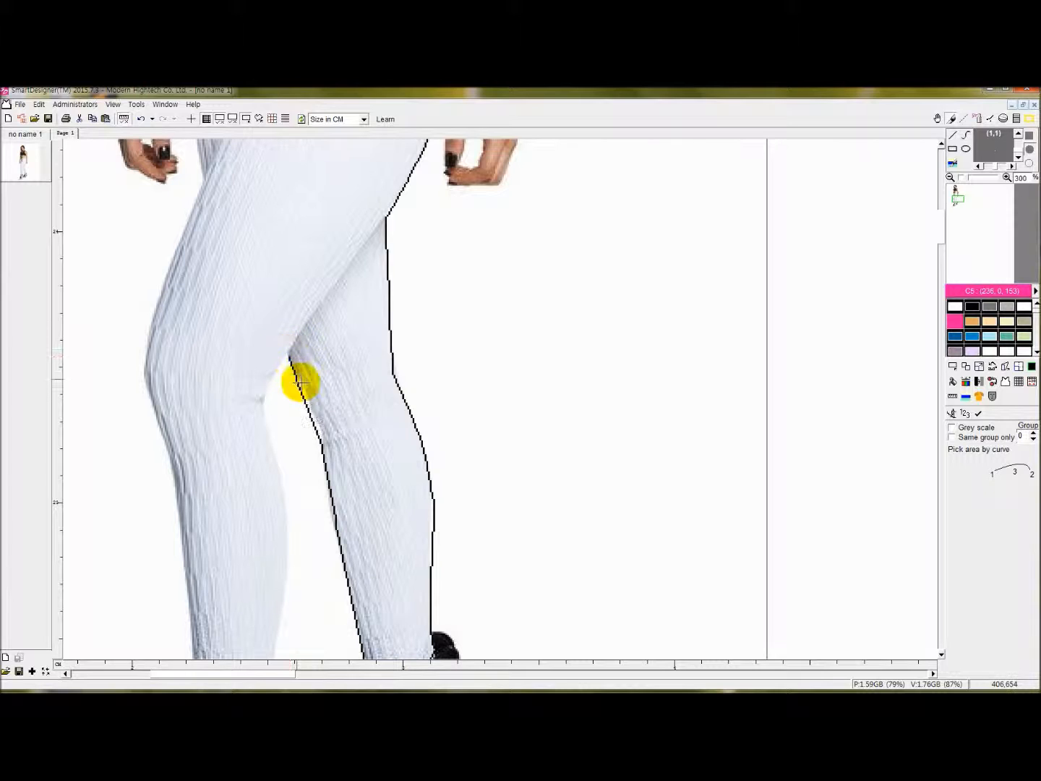
Continue the outline down the back of the front leg, from the knee hollow over the calf to the ankle.
{"action": "left_click", "coordinate": [277, 448]}
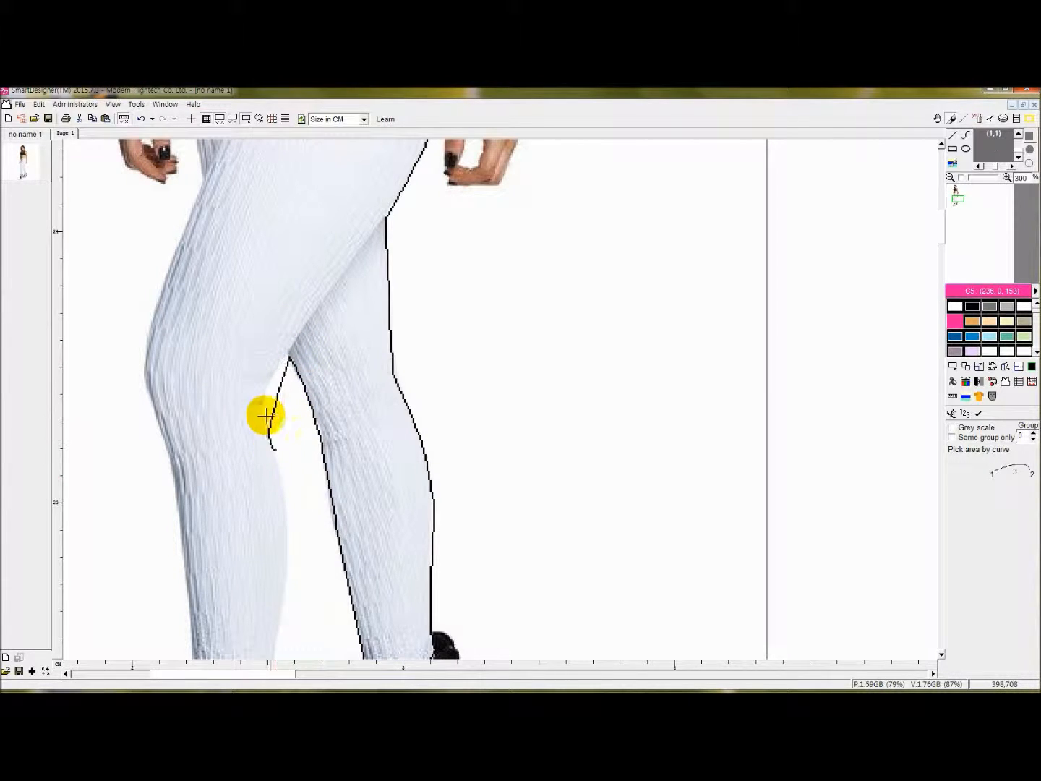
{"action": "left_click", "coordinate": [265, 400]}
{"action": "scroll", "coordinate": [285, 464], "scroll_direction": "down", "scroll_amount": 3}
{"action": "left_click", "coordinate": [272, 476]}
{"action": "left_click", "coordinate": [288, 381]}
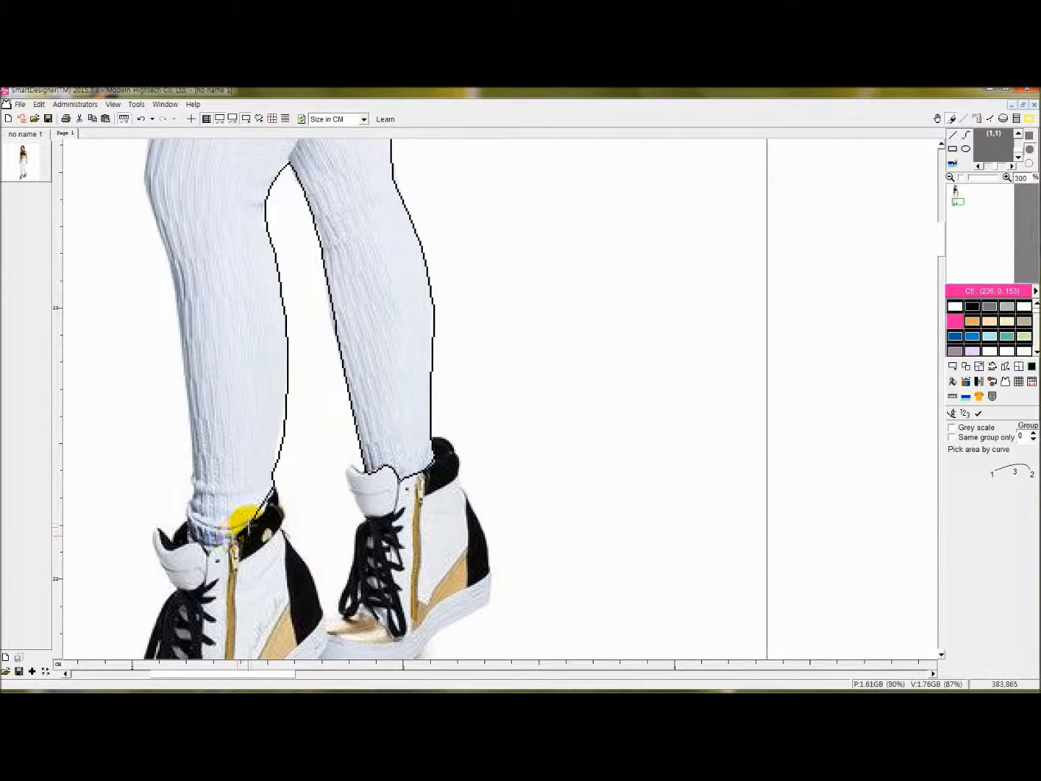
Trace the front leg's cuff along the shoe collar and around to the front of the ankle.
{"action": "left_click", "coordinate": [260, 515]}
{"action": "left_click", "coordinate": [271, 500]}
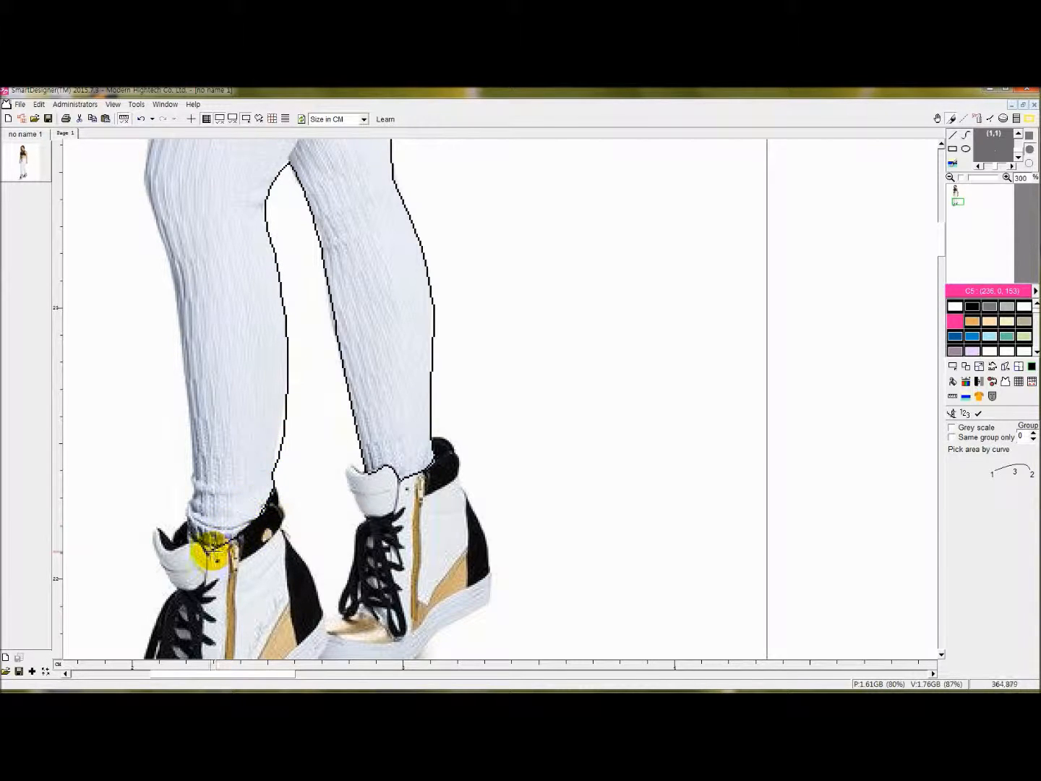
{"action": "left_click", "coordinate": [215, 548]}
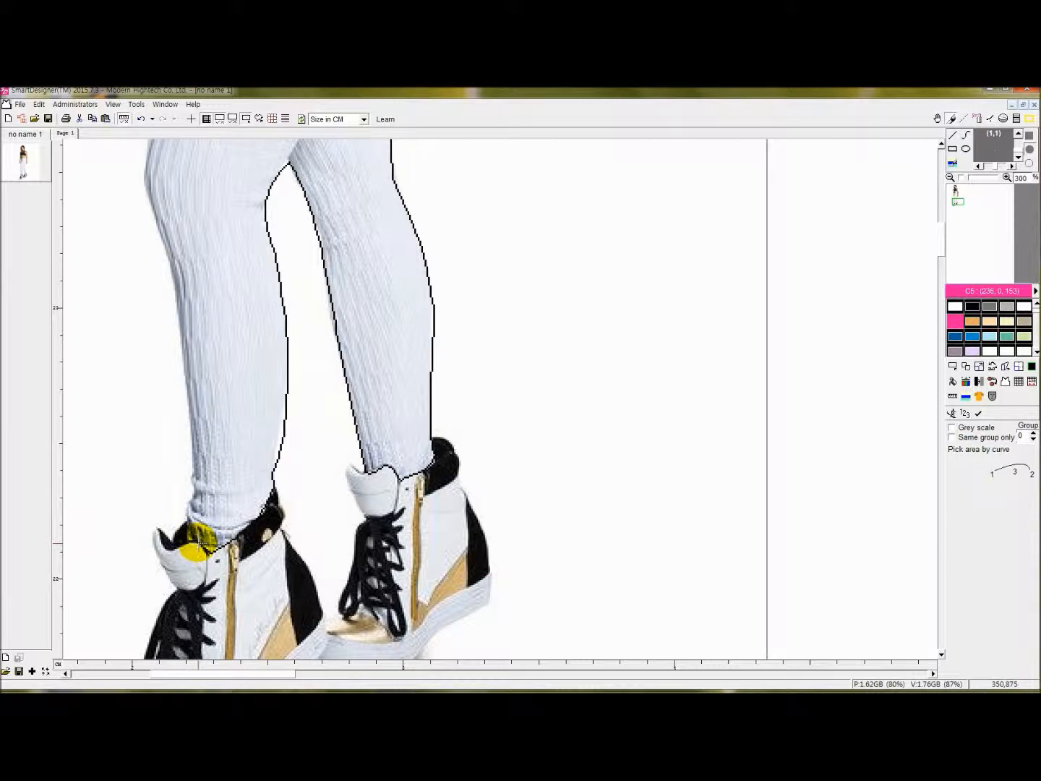
{"action": "left_click", "coordinate": [197, 495]}
{"action": "left_click", "coordinate": [187, 514]}
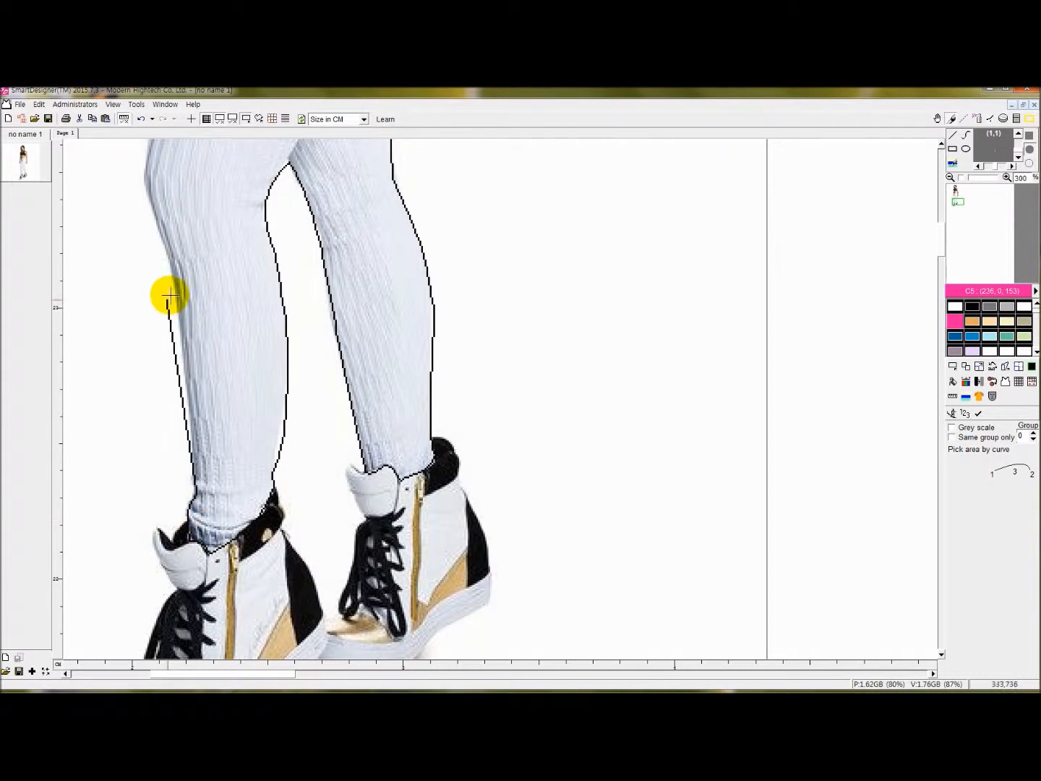
Trace the front edge of the front leg up the shin and around the knee.
{"action": "left_click", "coordinate": [175, 289]}
{"action": "left_click", "coordinate": [179, 320]}
{"action": "scroll", "coordinate": [186, 300], "scroll_direction": "up", "scroll_amount": 2}
{"action": "left_click", "coordinate": [149, 274]}
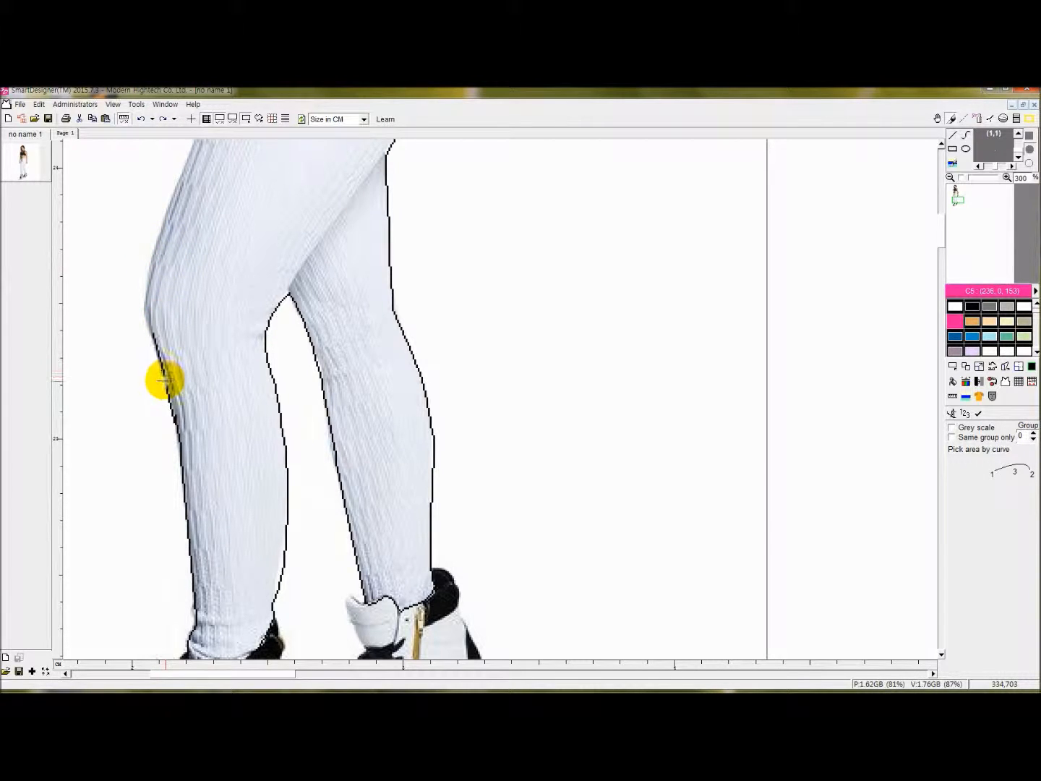
{"action": "left_click", "coordinate": [152, 251]}
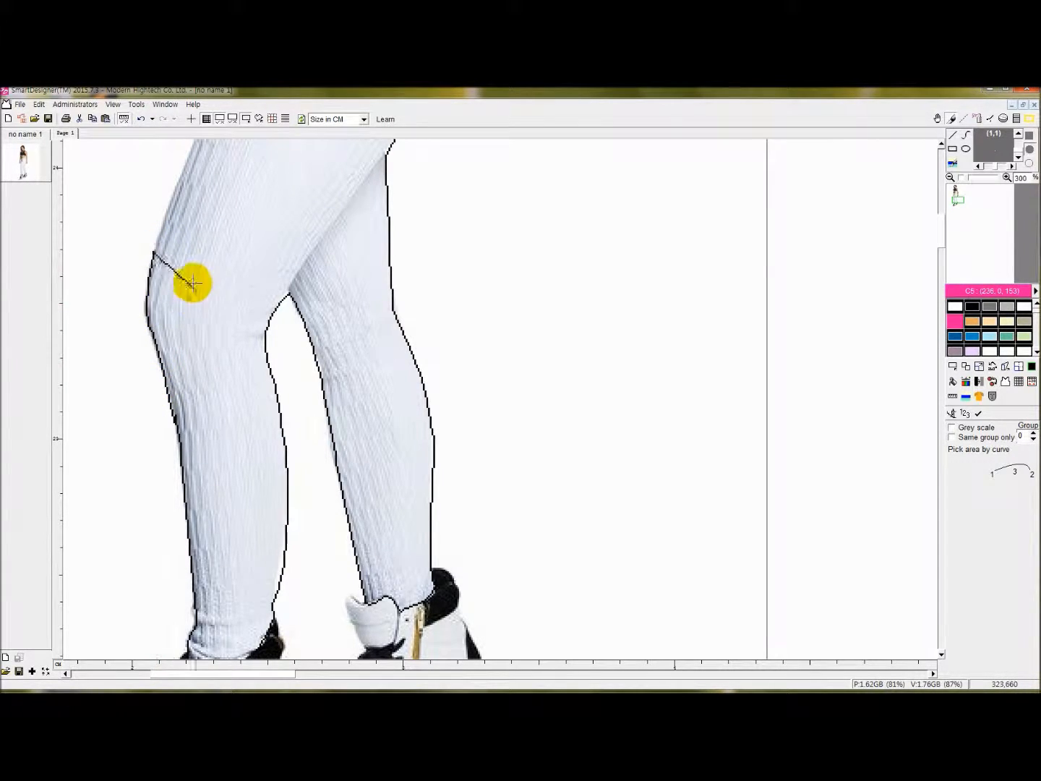
Trace the front of the thigh and hip up to the waist, and close the outline along the waistband at its starting point.
{"action": "scroll", "coordinate": [199, 271], "scroll_direction": "down", "scroll_amount": 2, "text": "ctrl"}
{"action": "scroll", "coordinate": [209, 251], "scroll_direction": "up", "scroll_amount": 2}
{"action": "scroll", "coordinate": [217, 289], "scroll_direction": "up", "scroll_amount": 2, "text": "ctrl"}
{"action": "scroll", "coordinate": [218, 358], "scroll_direction": "up", "scroll_amount": 1}
{"action": "scroll", "coordinate": [186, 439], "scroll_direction": "down", "scroll_amount": 1}
{"action": "left_click", "coordinate": [195, 408]}
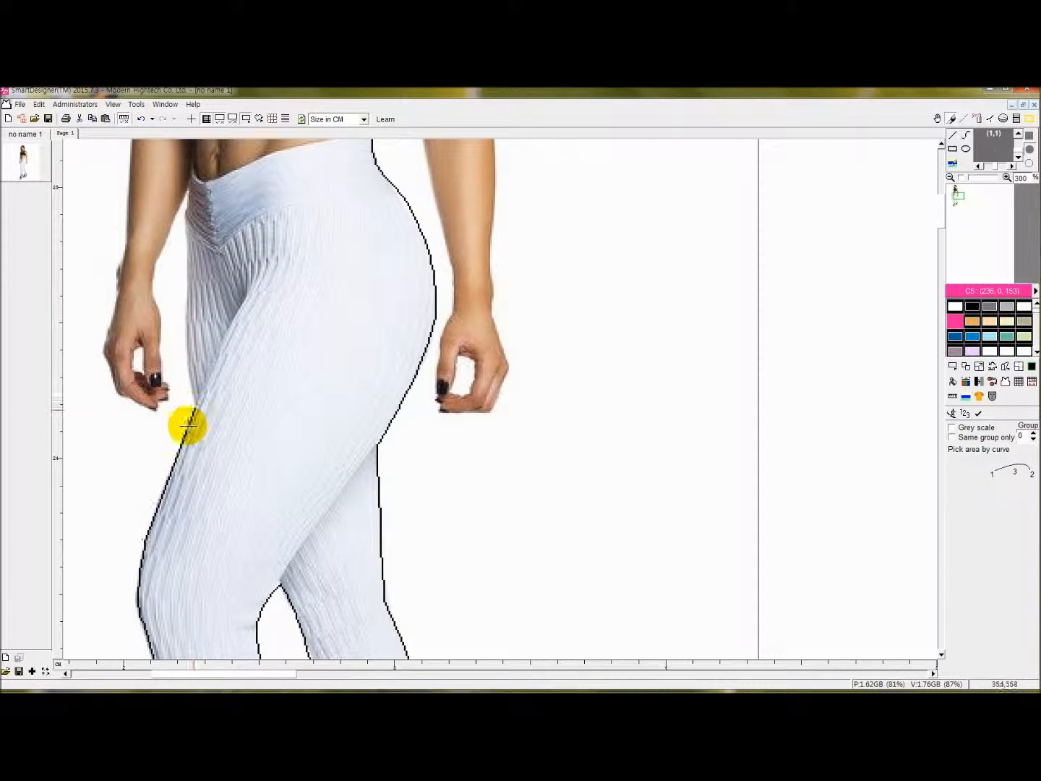
{"action": "left_click", "coordinate": [191, 173]}
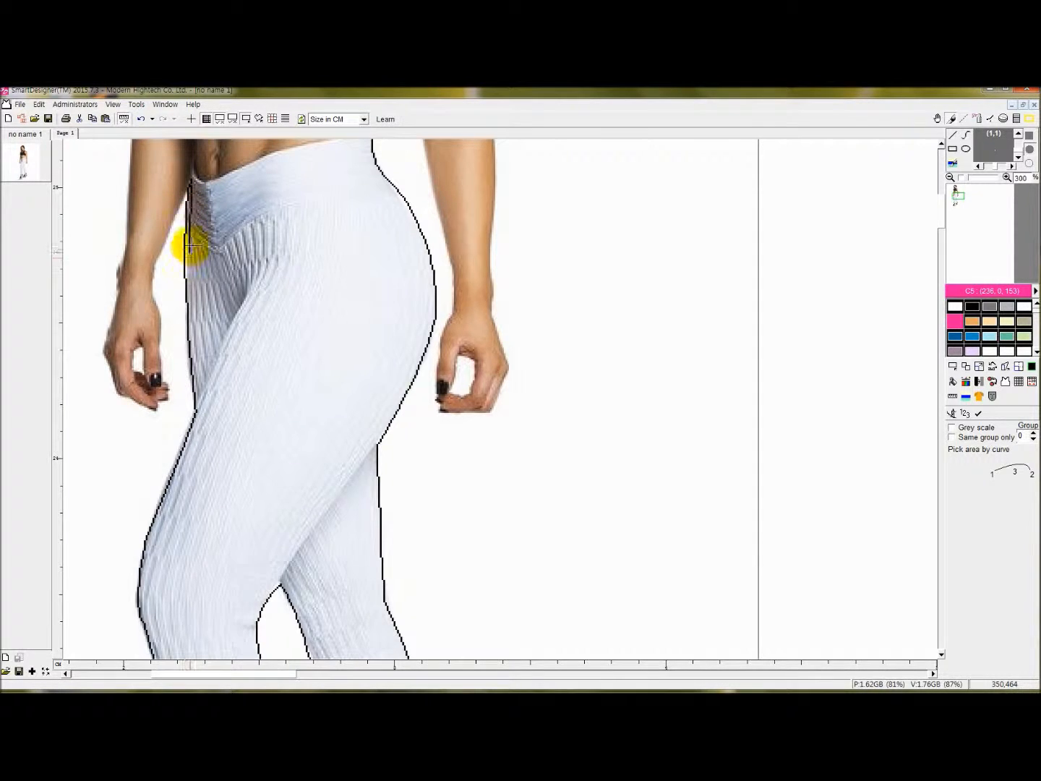
{"action": "scroll", "coordinate": [187, 250], "scroll_direction": "up", "scroll_amount": 1}
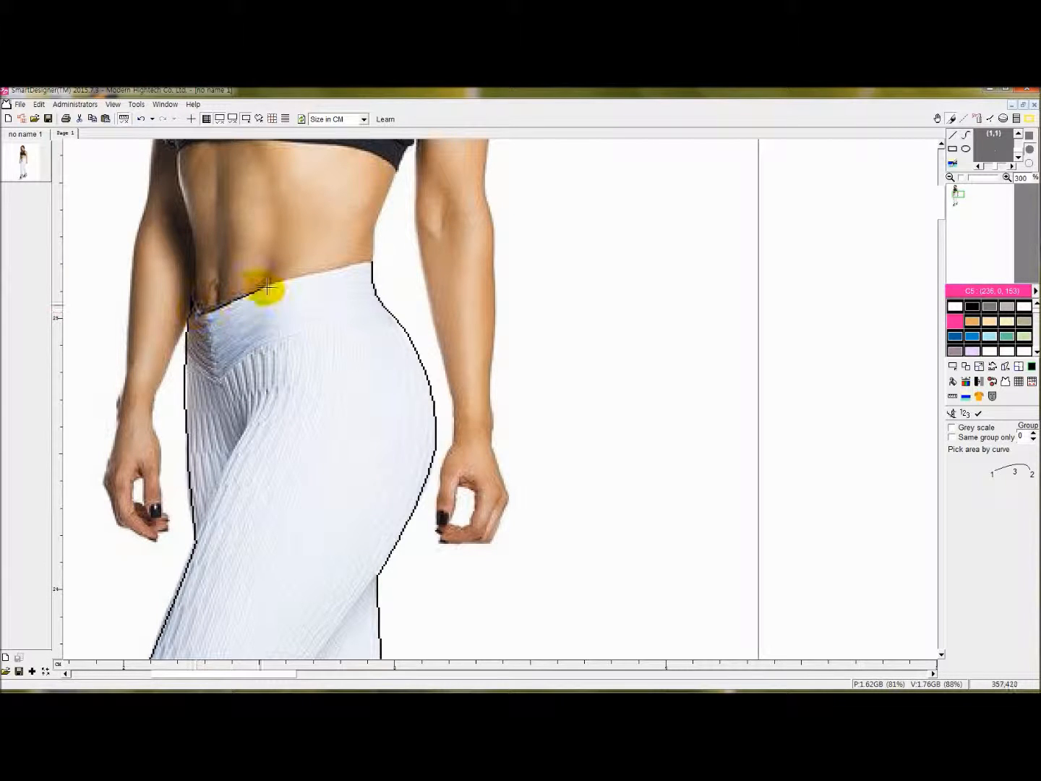
{"action": "left_click", "coordinate": [372, 263]}
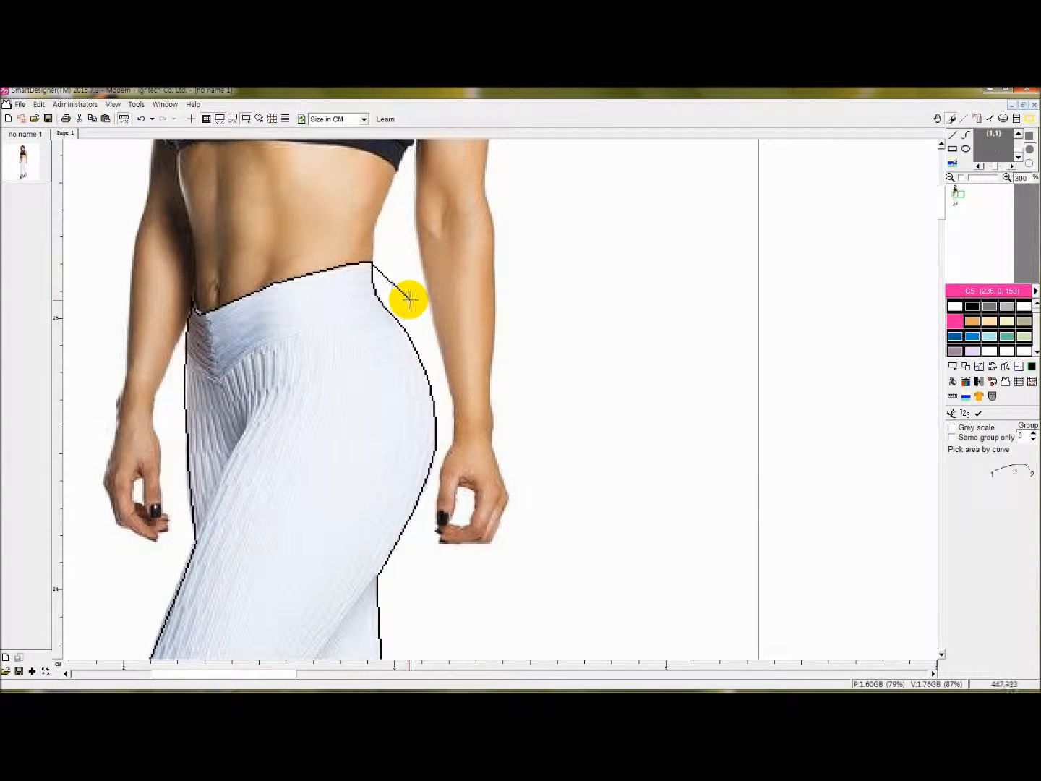
Accept the closed outline around the leggings as the picked area.
{"action": "right_click", "coordinate": [372, 291]}
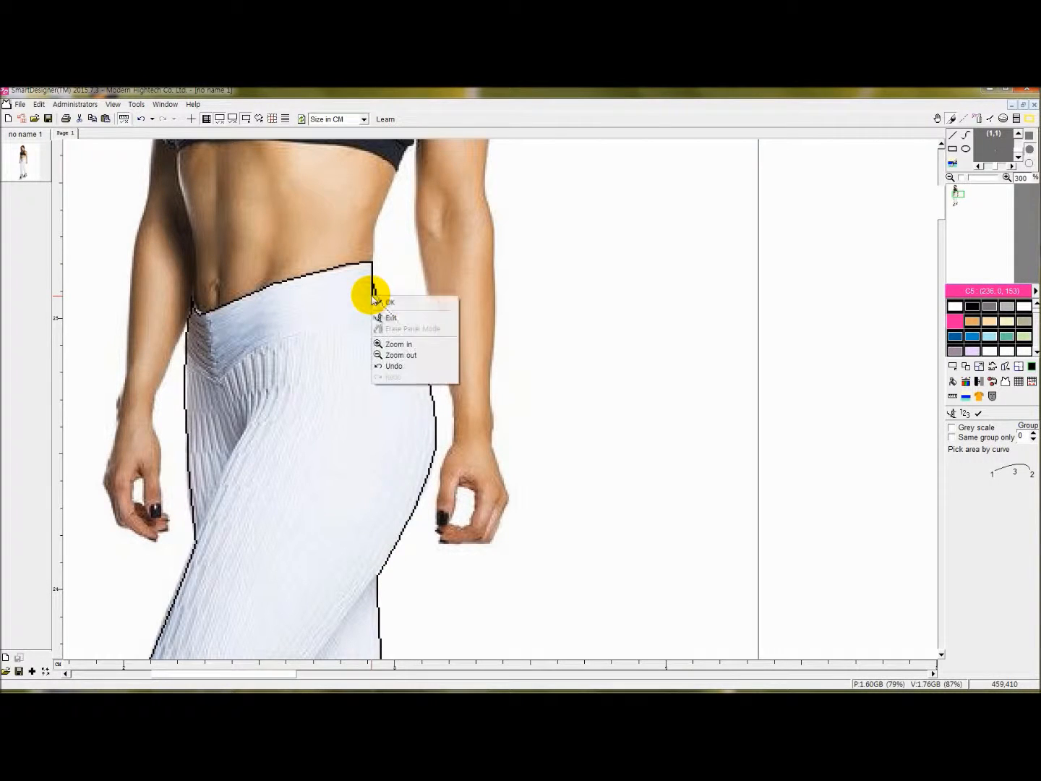
{"action": "left_click", "coordinate": [399, 303]}
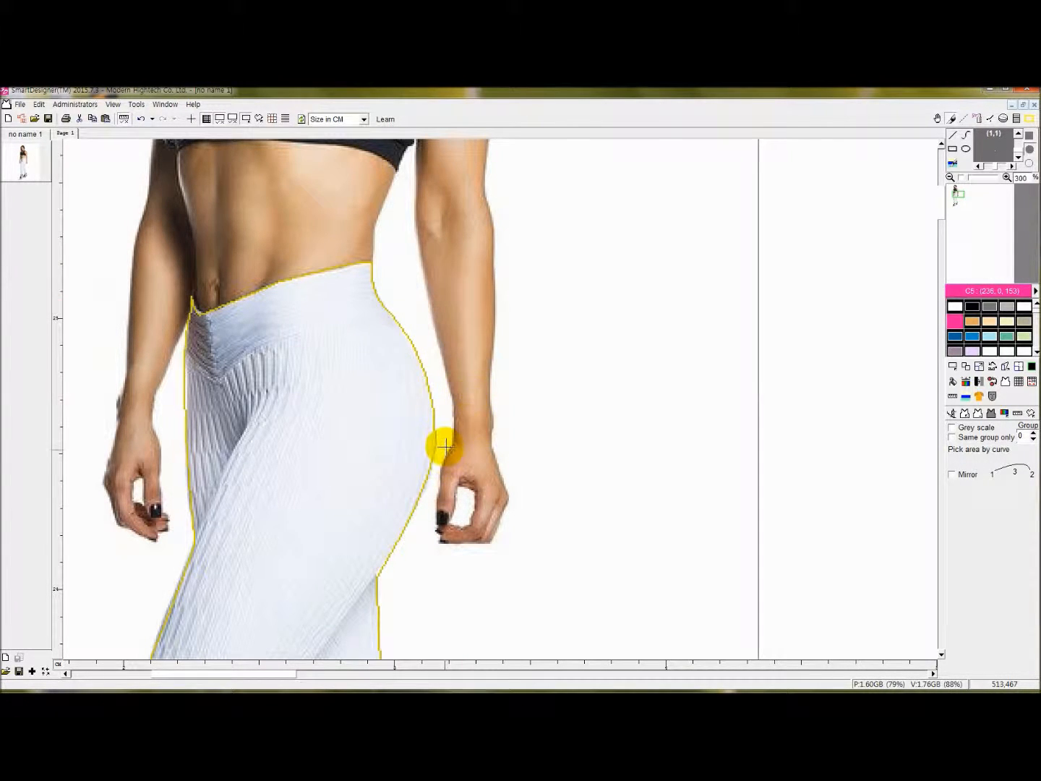
{"action": "scroll", "coordinate": [419, 450], "scroll_direction": "down", "scroll_amount": 1}
{"action": "scroll", "coordinate": [419, 450], "scroll_direction": "down", "scroll_amount": 1}
{"action": "scroll", "coordinate": [522, 433], "scroll_direction": "down", "scroll_amount": 1}
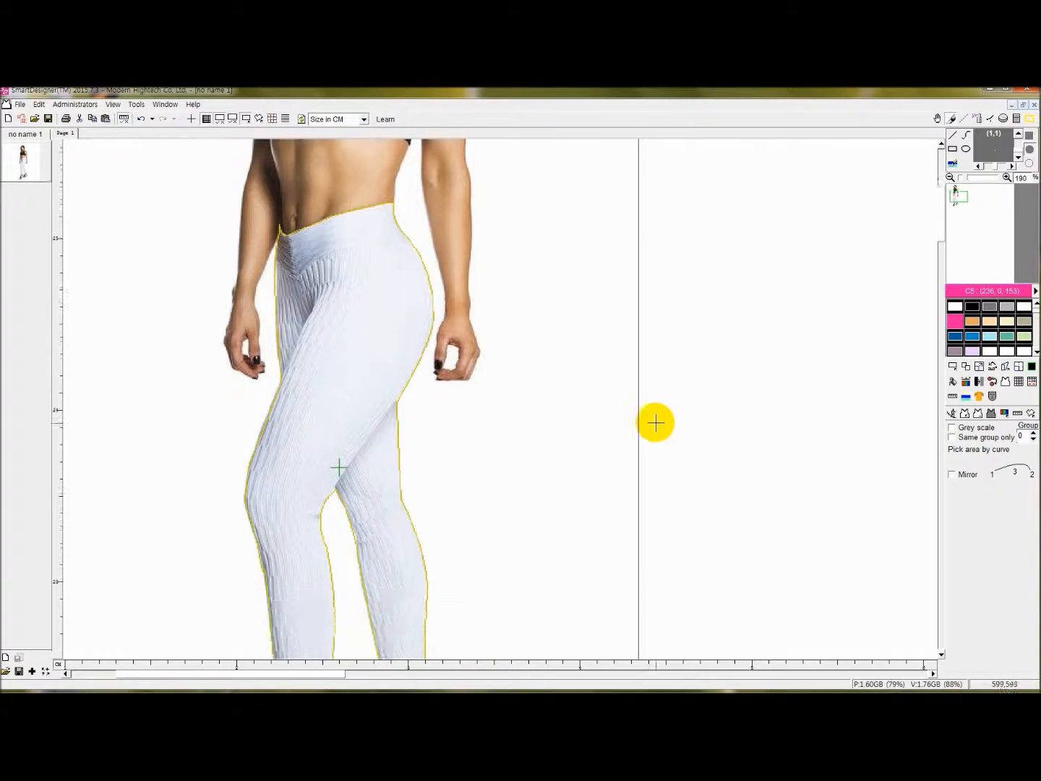
Set the panel's scale by drawing a horizontal reference line across the upper thigh with a real length of 10 cm.
{"action": "left_click", "coordinate": [1005, 414]}
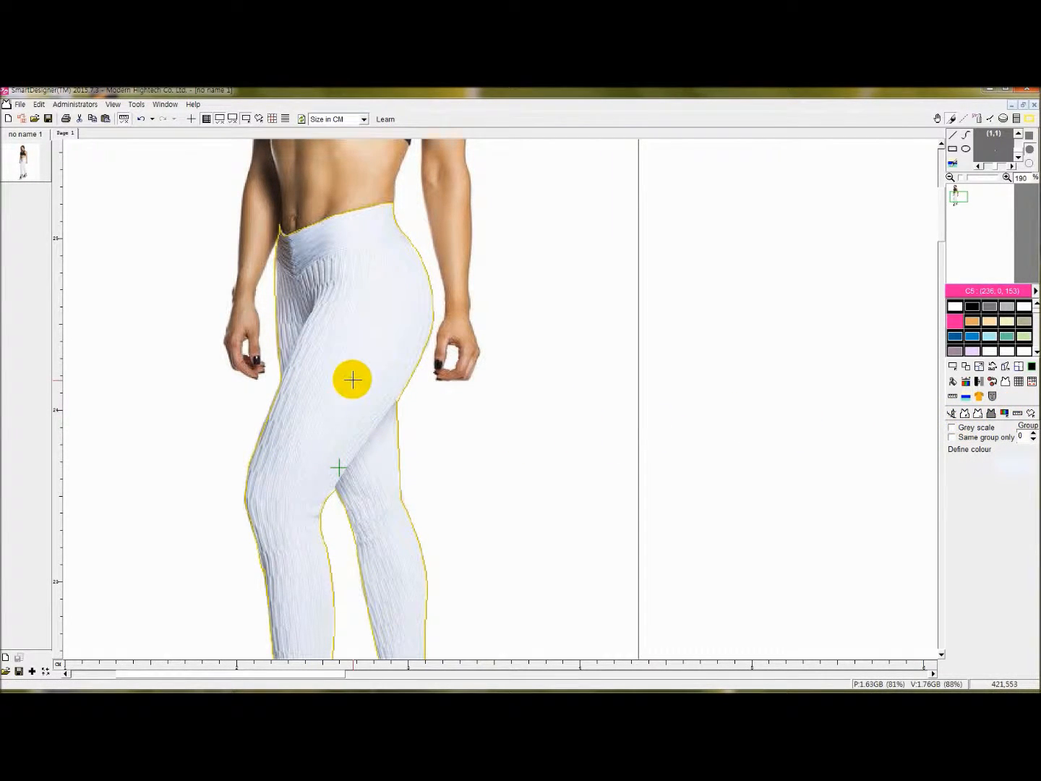
{"action": "left_click", "coordinate": [1018, 414]}
{"action": "left_click", "coordinate": [318, 365]}
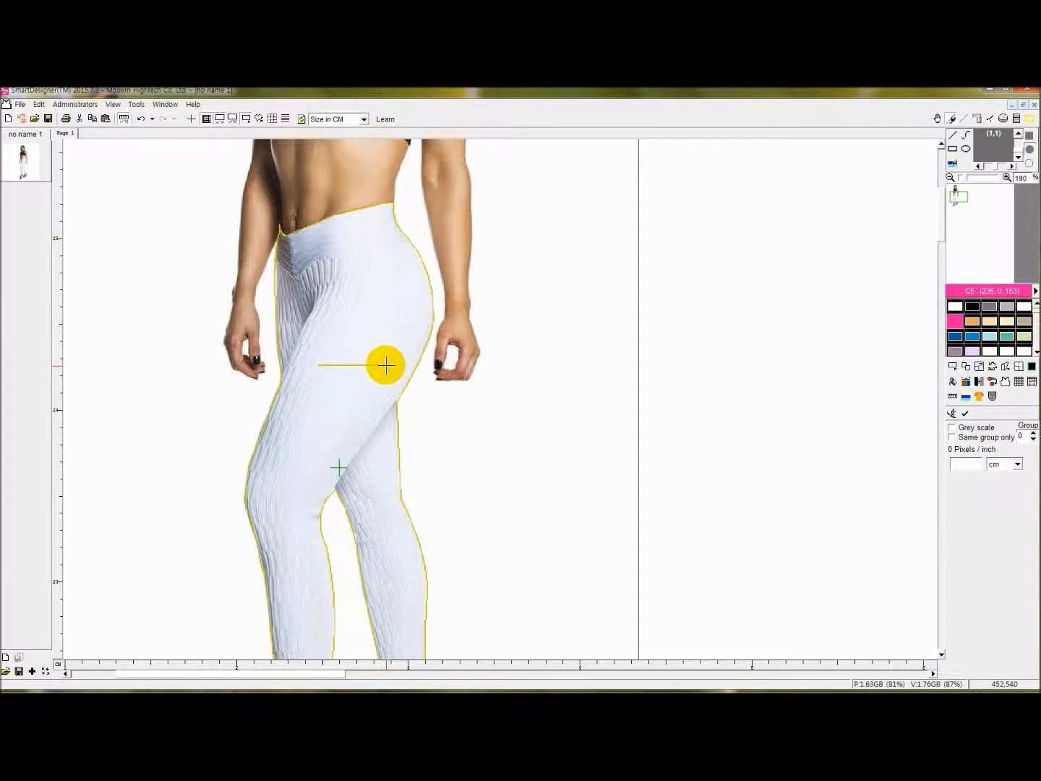
{"action": "left_click", "coordinate": [385, 365]}
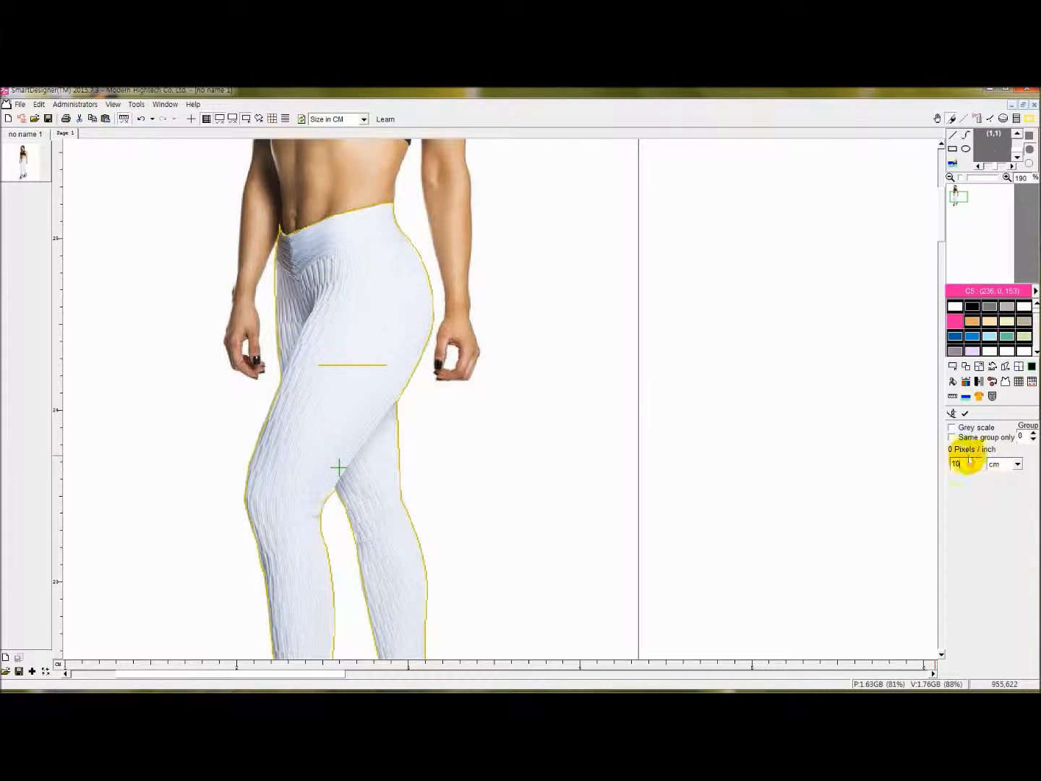
{"action": "left_click", "coordinate": [967, 465]}
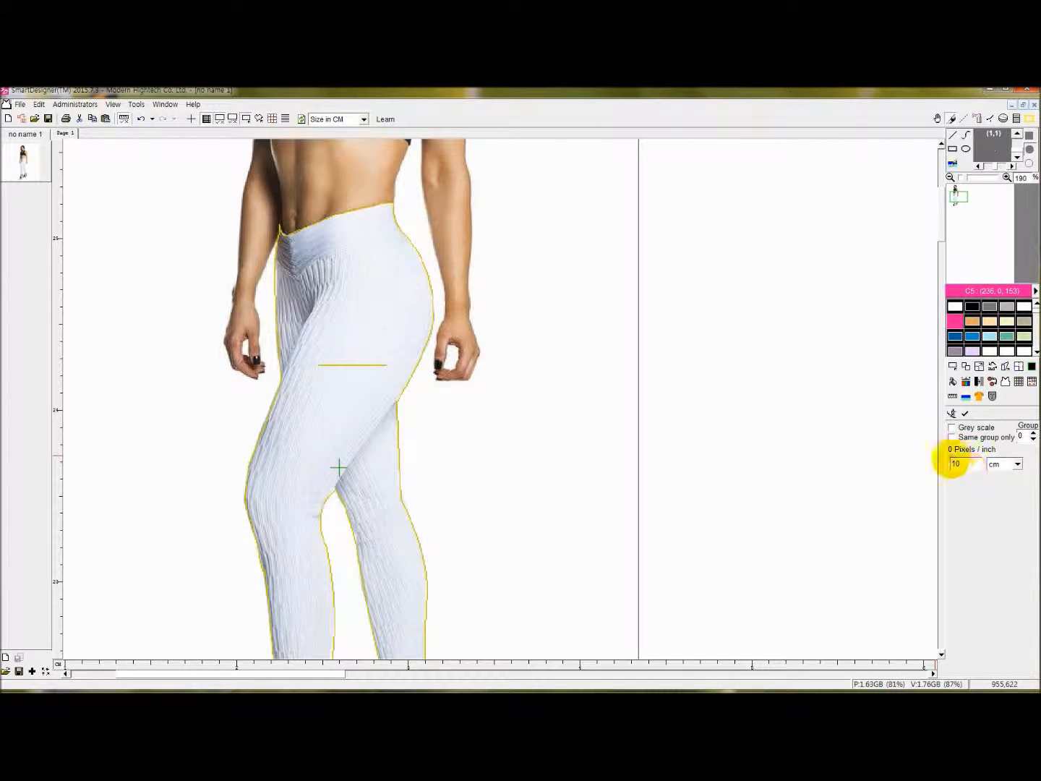
{"action": "left_click", "coordinate": [966, 415]}
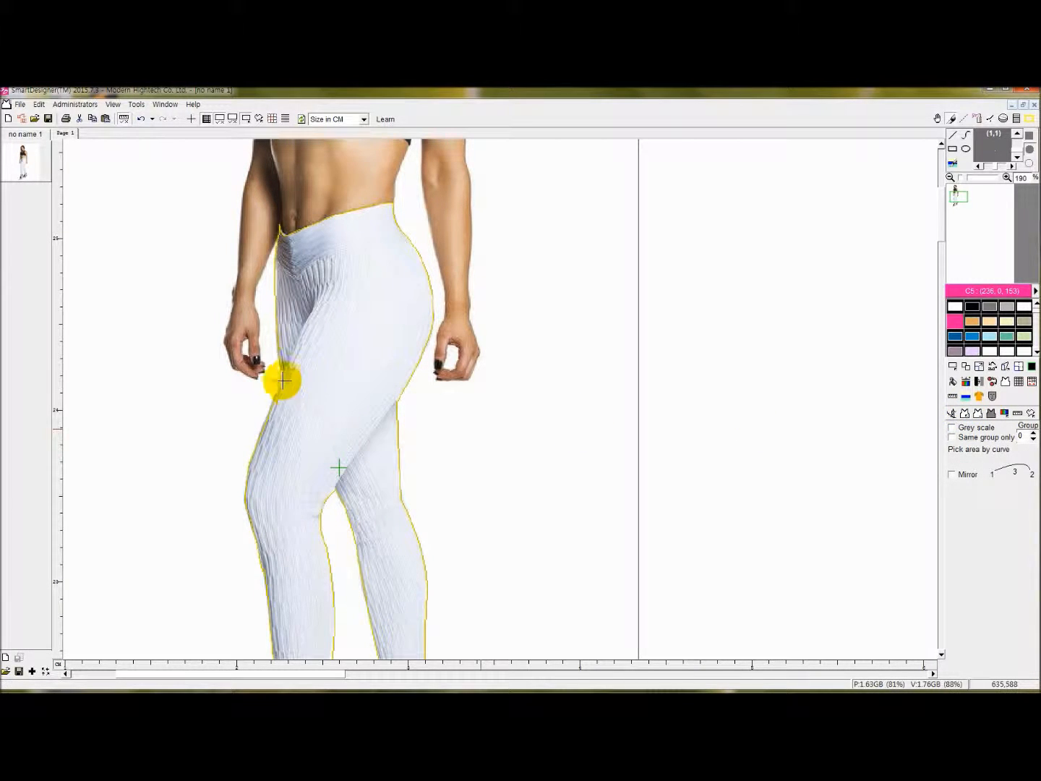
Complete the current leggings panel.
{"action": "right_click", "coordinate": [367, 338]}
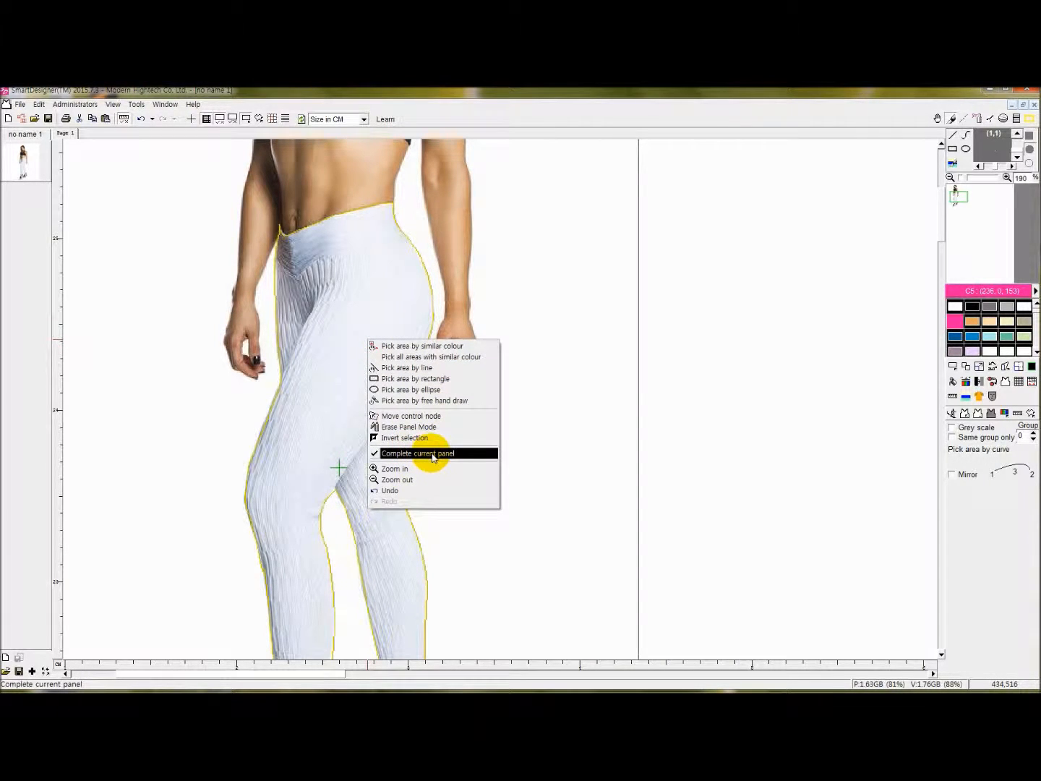
{"action": "left_click", "coordinate": [444, 453]}
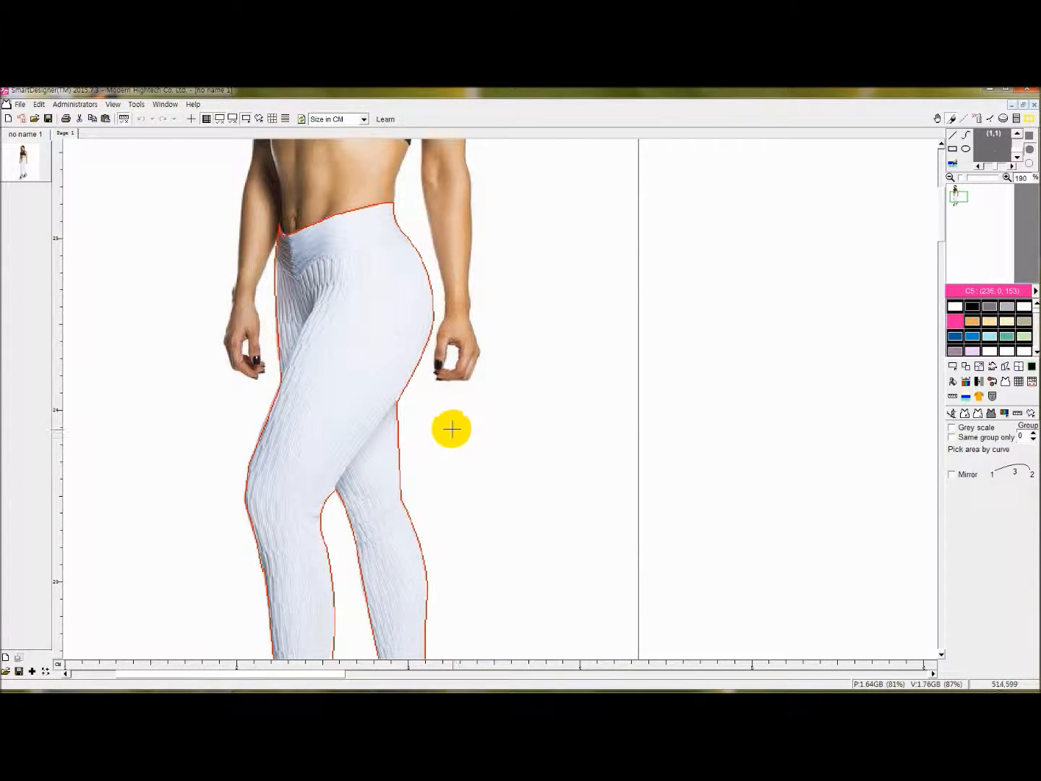
{"action": "scroll", "coordinate": [451, 429], "scroll_direction": "down", "scroll_amount": 3}
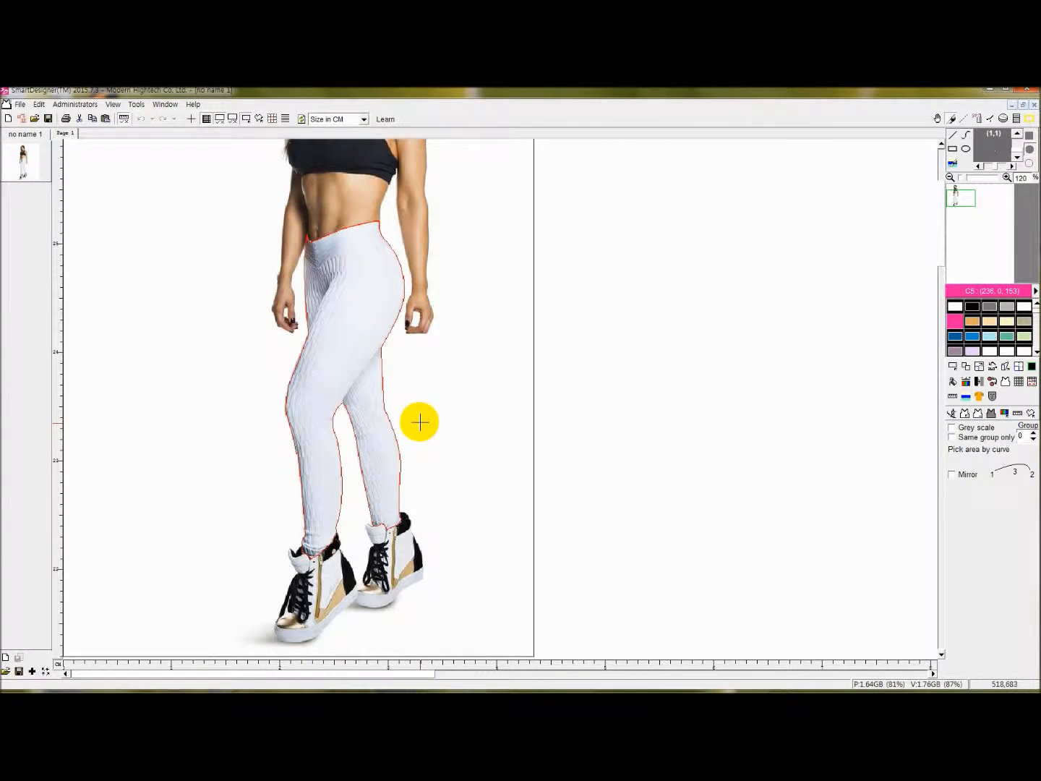
Start a Define grid setup on the leggings panel and turn on its Preview, leaving Show grid off.
{"action": "left_click", "coordinate": [1018, 384]}
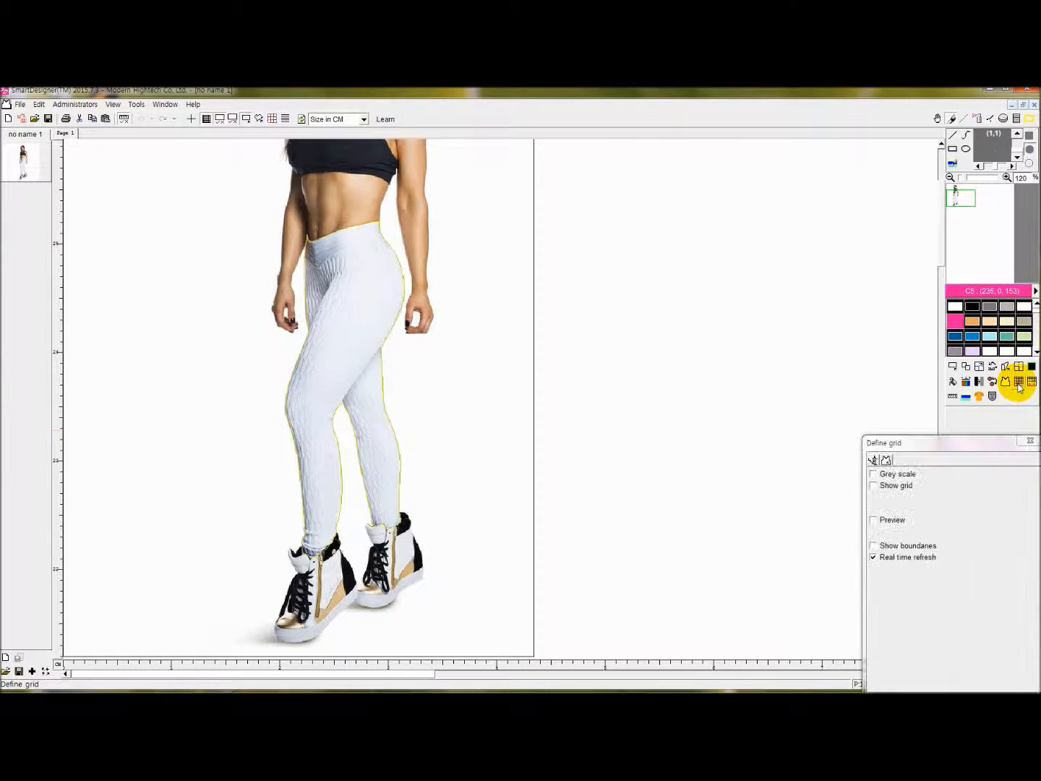
{"action": "left_click_drag", "start_coordinate": [324, 282], "coordinate": [342, 296]}
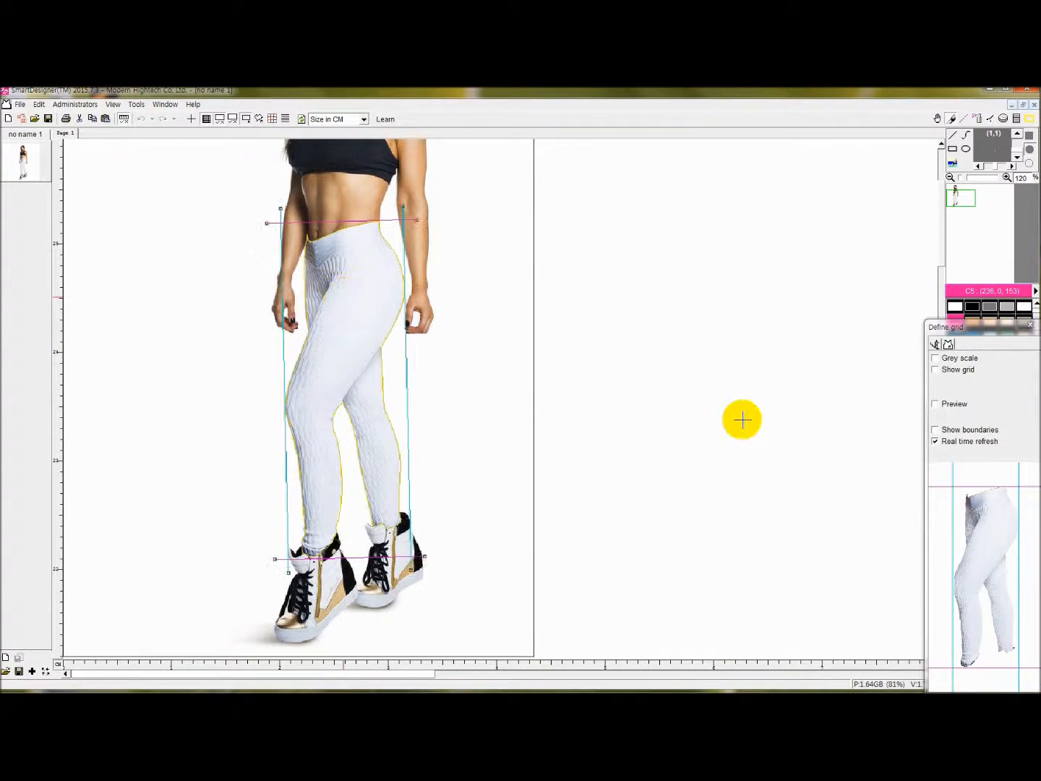
{"action": "left_click_drag", "start_coordinate": [974, 327], "coordinate": [700, 239]}
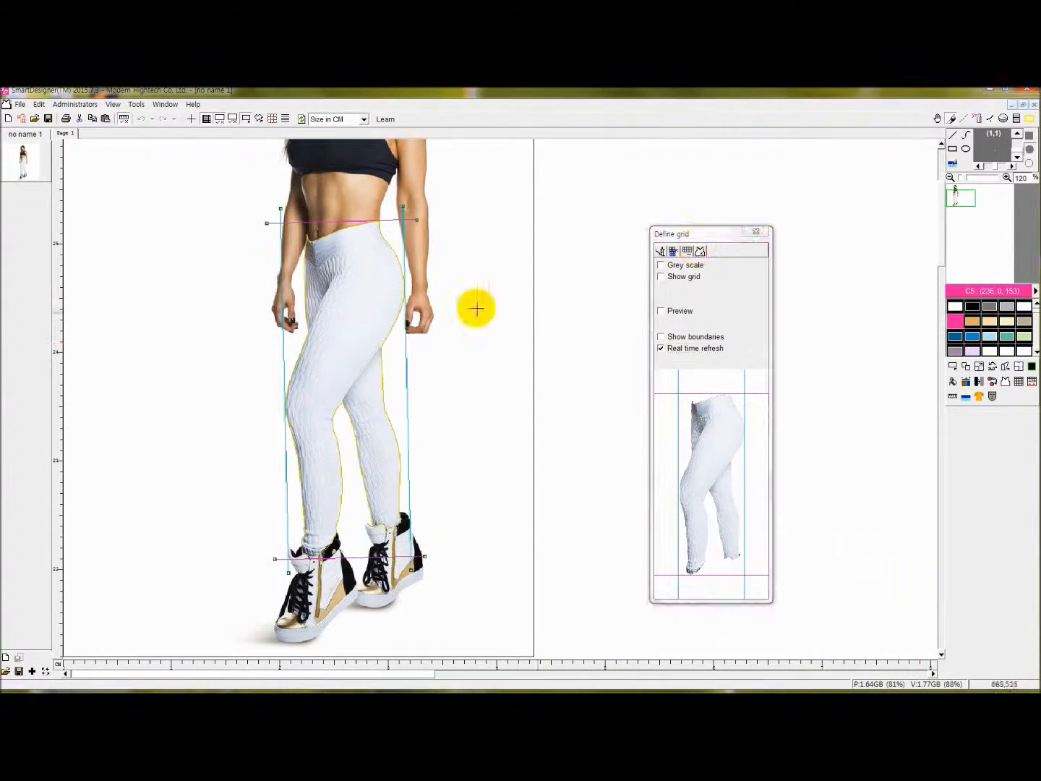
{"action": "left_click", "coordinate": [684, 275]}
{"action": "left_click", "coordinate": [681, 311]}
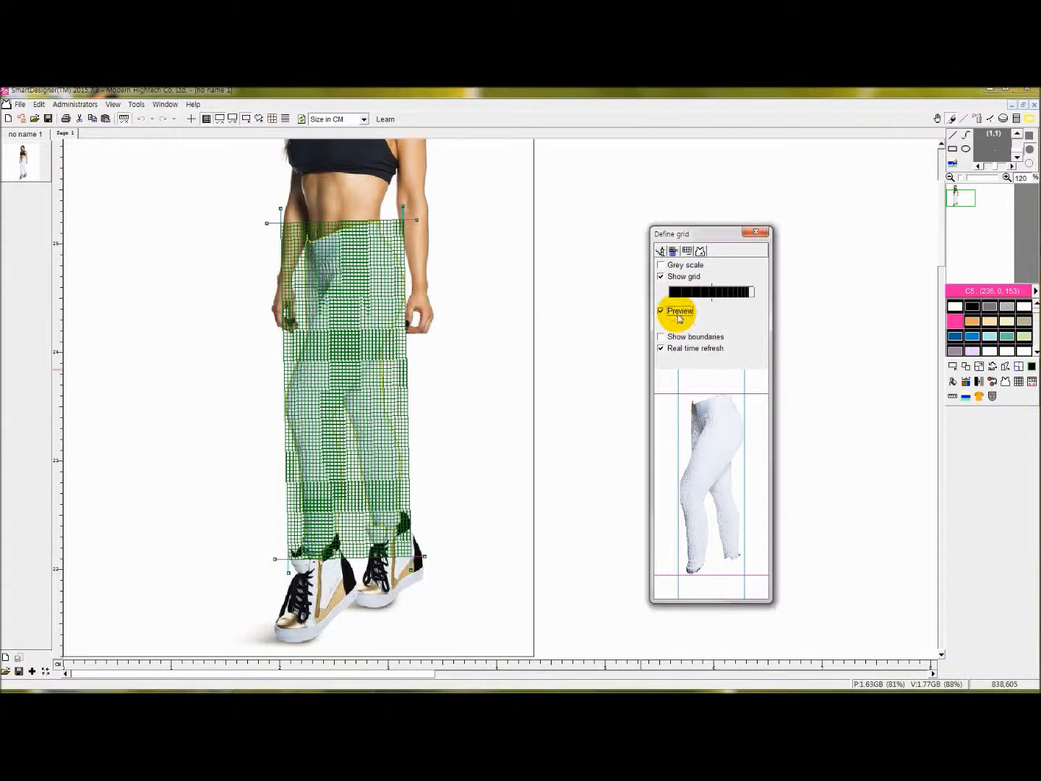
{"action": "left_click", "coordinate": [684, 279]}
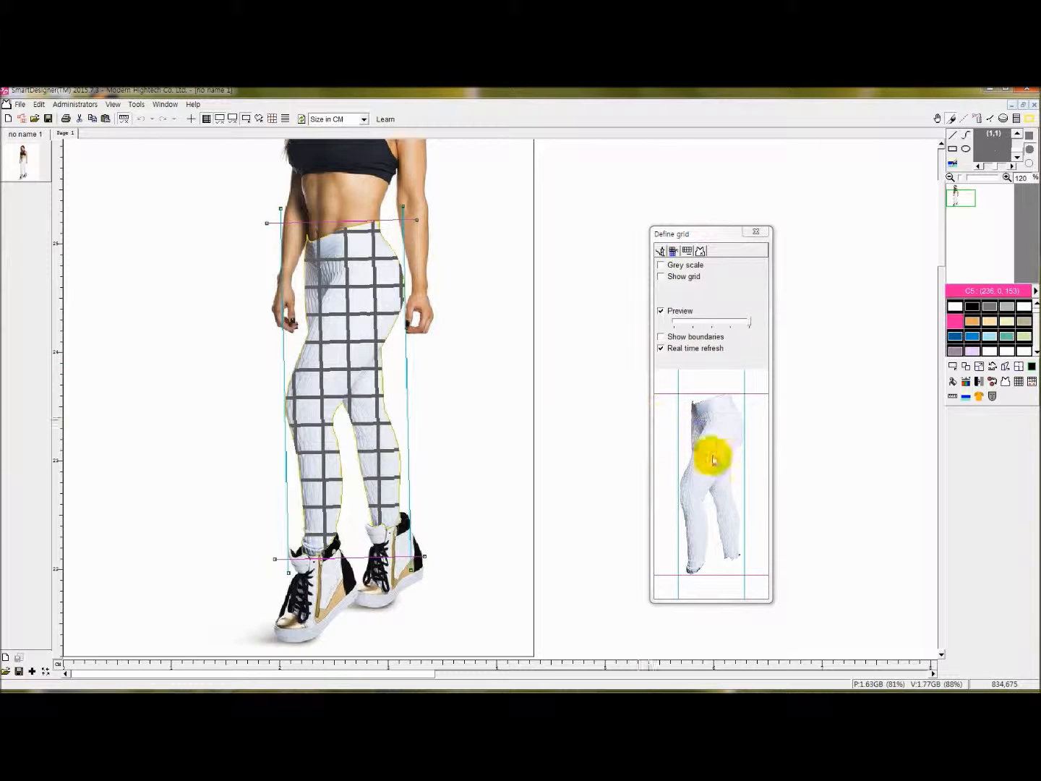
Add a horizontal control line to the grid across the hips.
{"action": "right_click", "coordinate": [698, 449]}
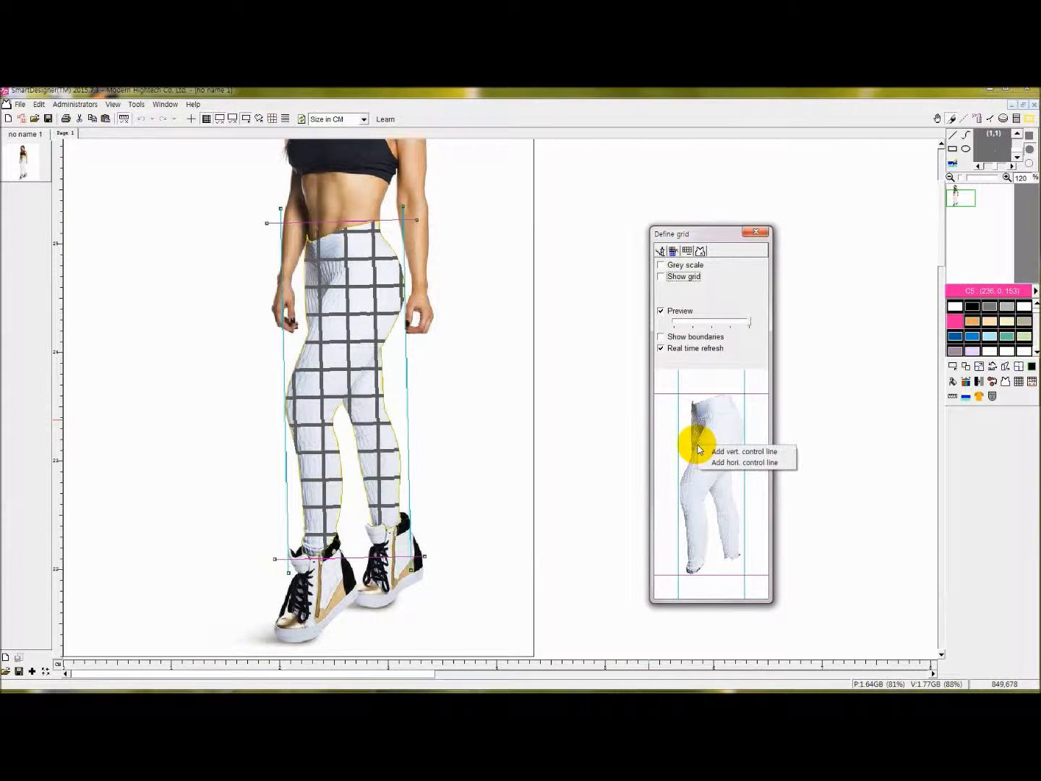
{"action": "left_click", "coordinate": [733, 462]}
{"action": "left_click_drag", "start_coordinate": [719, 448], "coordinate": [720, 443]}
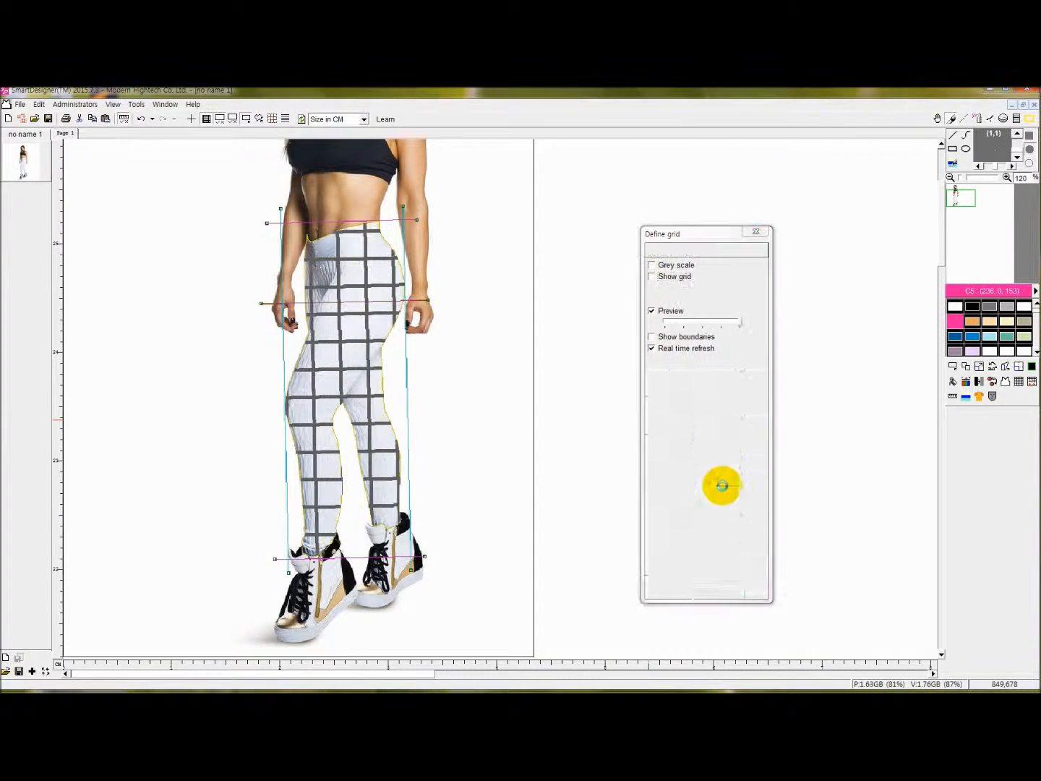
Add two vertical control lines, one between the legs and one through the back leg, plus a horizontal control line across the calves.
{"action": "right_click", "coordinate": [712, 491]}
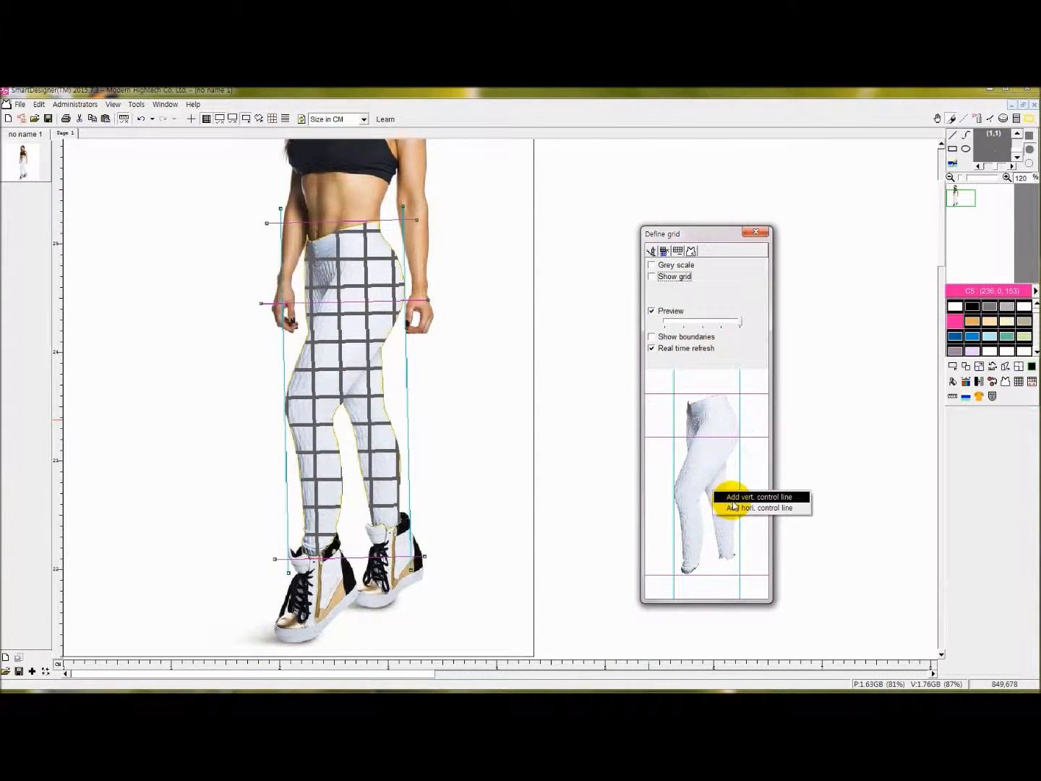
{"action": "left_click", "coordinate": [737, 496]}
{"action": "left_click_drag", "start_coordinate": [709, 500], "coordinate": [707, 509]}
{"action": "right_click", "coordinate": [721, 498]}
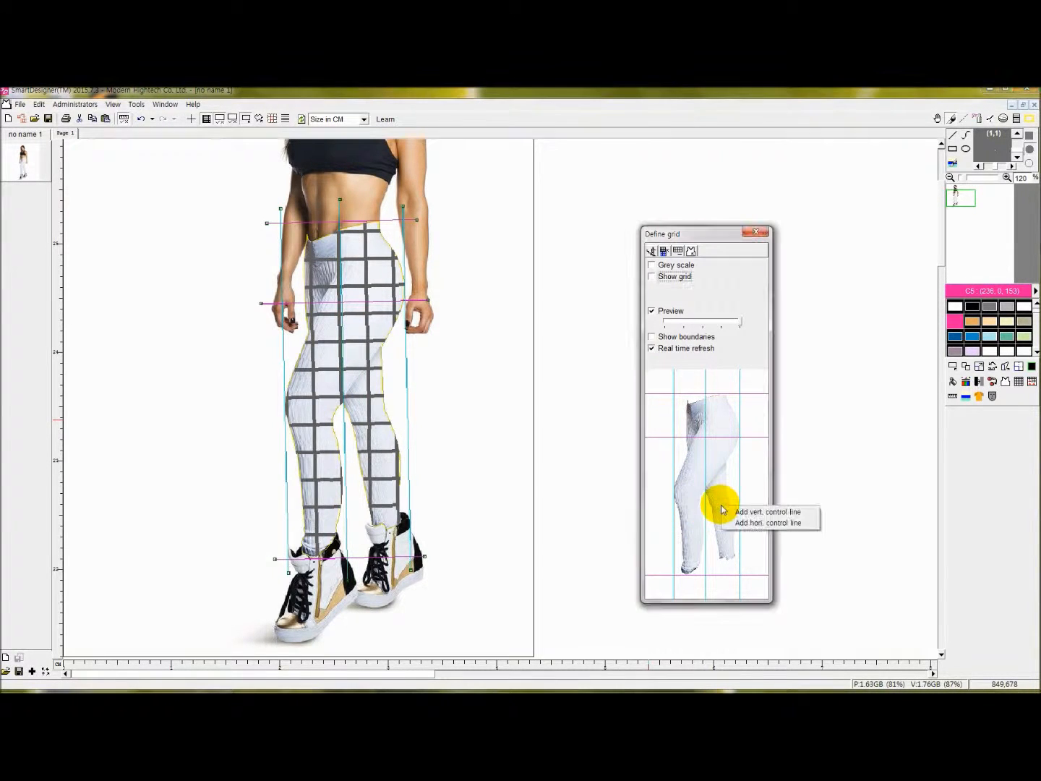
{"action": "left_click", "coordinate": [737, 511]}
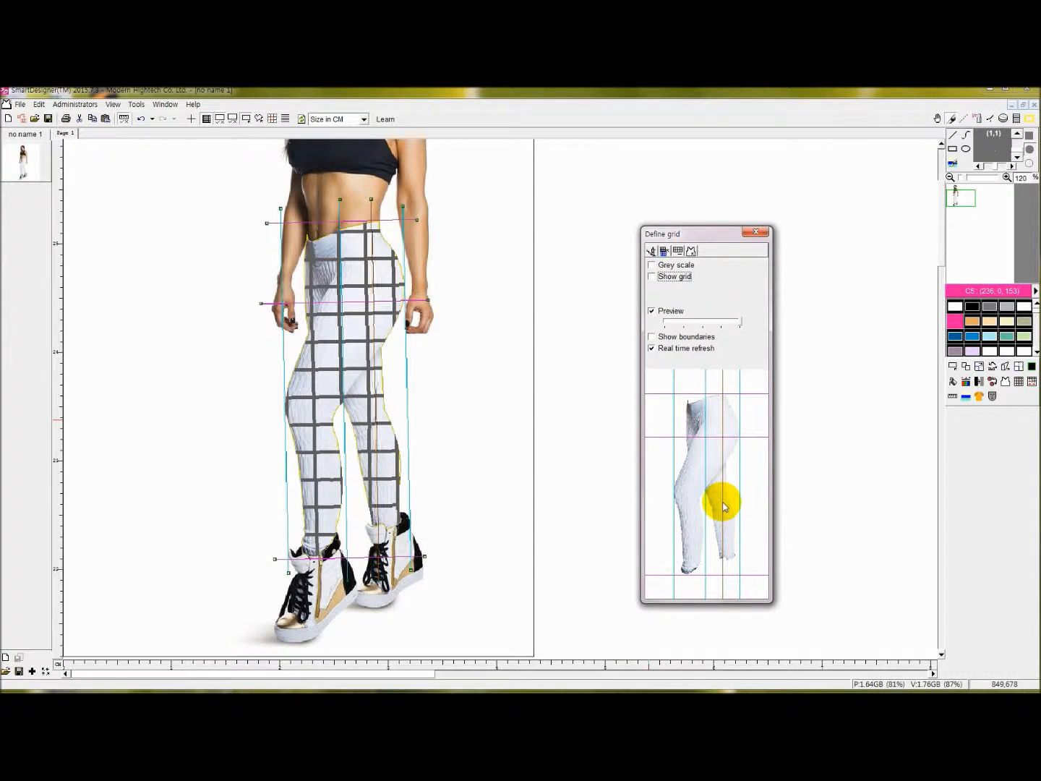
{"action": "right_click", "coordinate": [721, 510]}
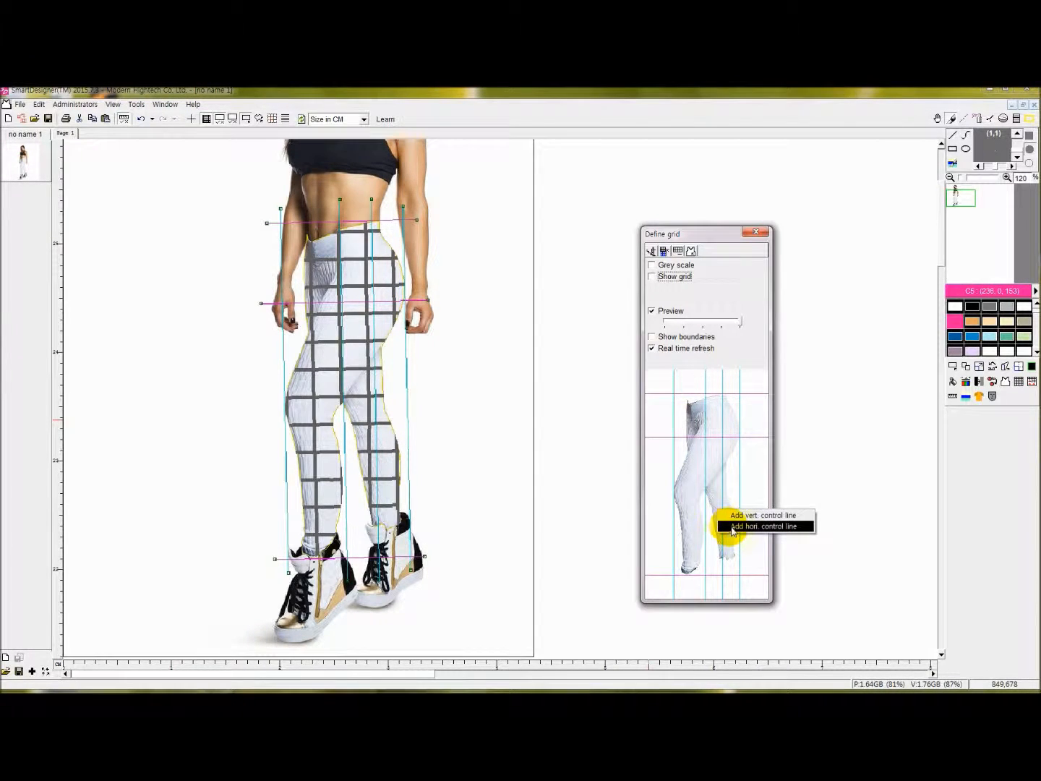
{"action": "left_click", "coordinate": [742, 526]}
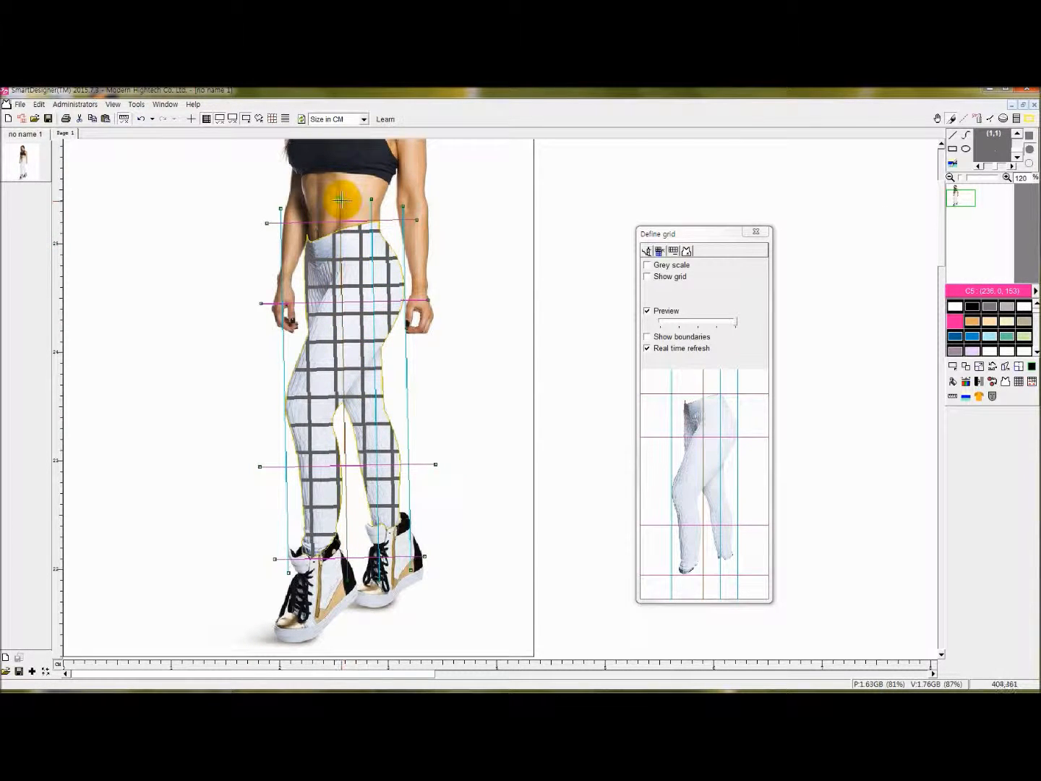
Extend the upper end of the middle vertical control line slightly higher above the waistband.
{"action": "left_click", "coordinate": [341, 196]}
{"action": "right_click", "coordinate": [354, 231]}
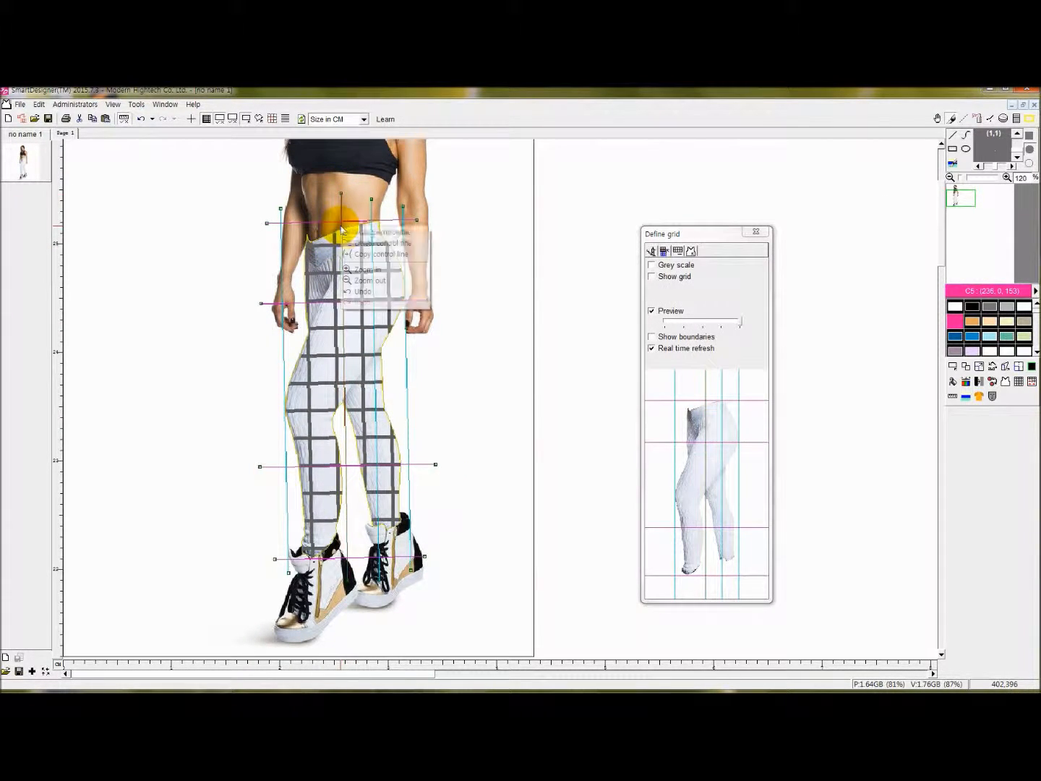
{"action": "left_click", "coordinate": [347, 232]}
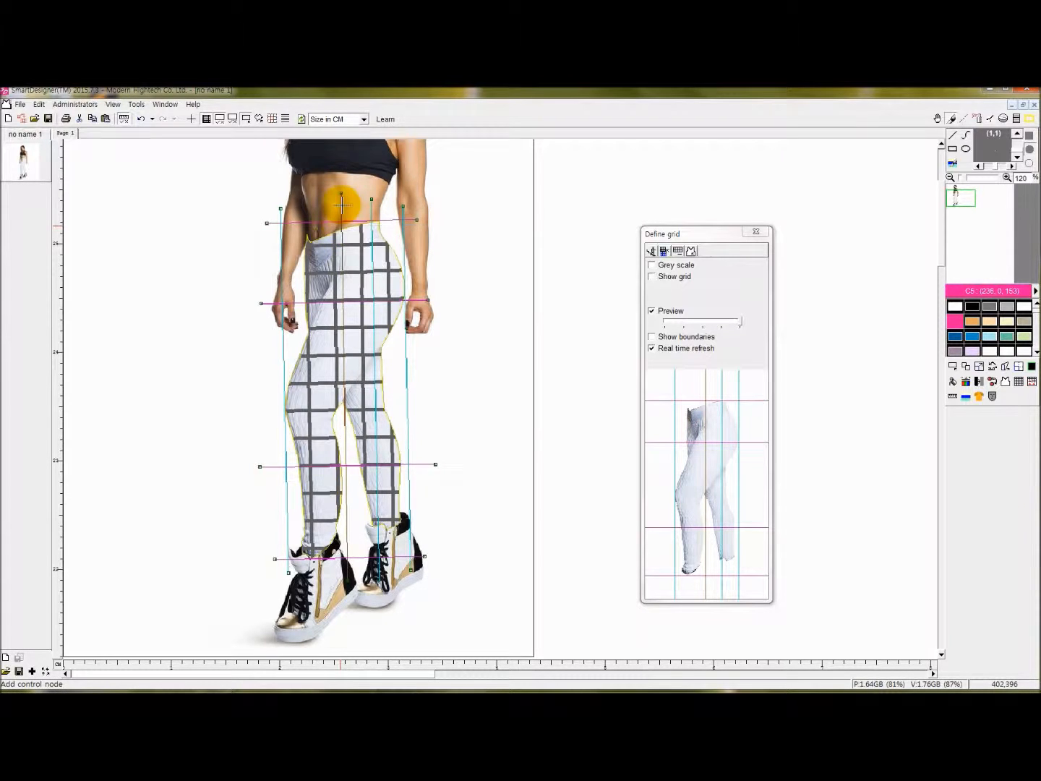
{"action": "left_click_drag", "start_coordinate": [341, 212], "coordinate": [340, 215]}
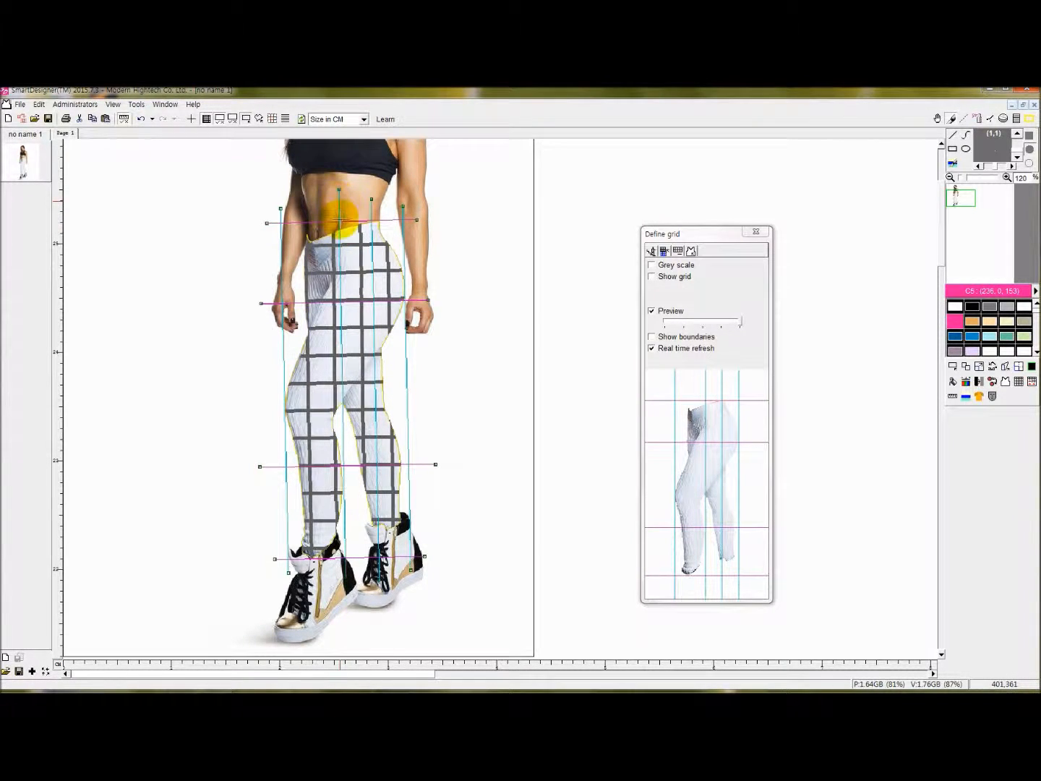
Add control nodes to the middle vertical line so it curves over the hip and down the front leg into the shoe.
{"action": "right_click", "coordinate": [340, 219]}
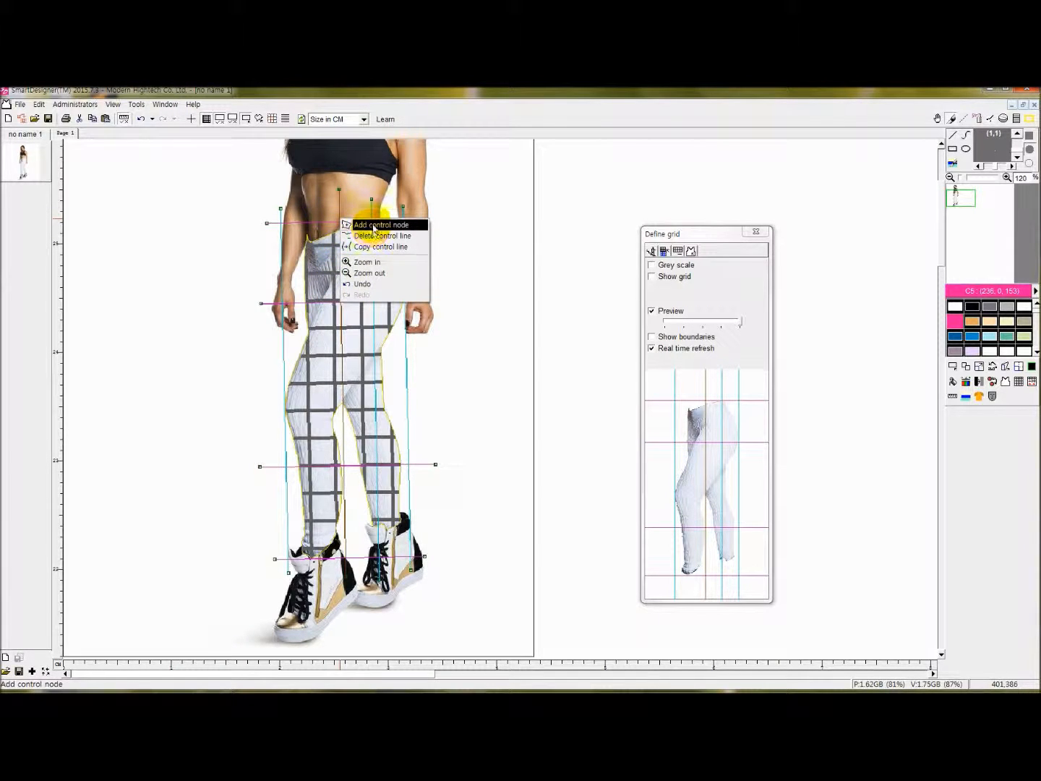
{"action": "left_click", "coordinate": [376, 224]}
{"action": "left_click_drag", "start_coordinate": [361, 231], "coordinate": [330, 551]}
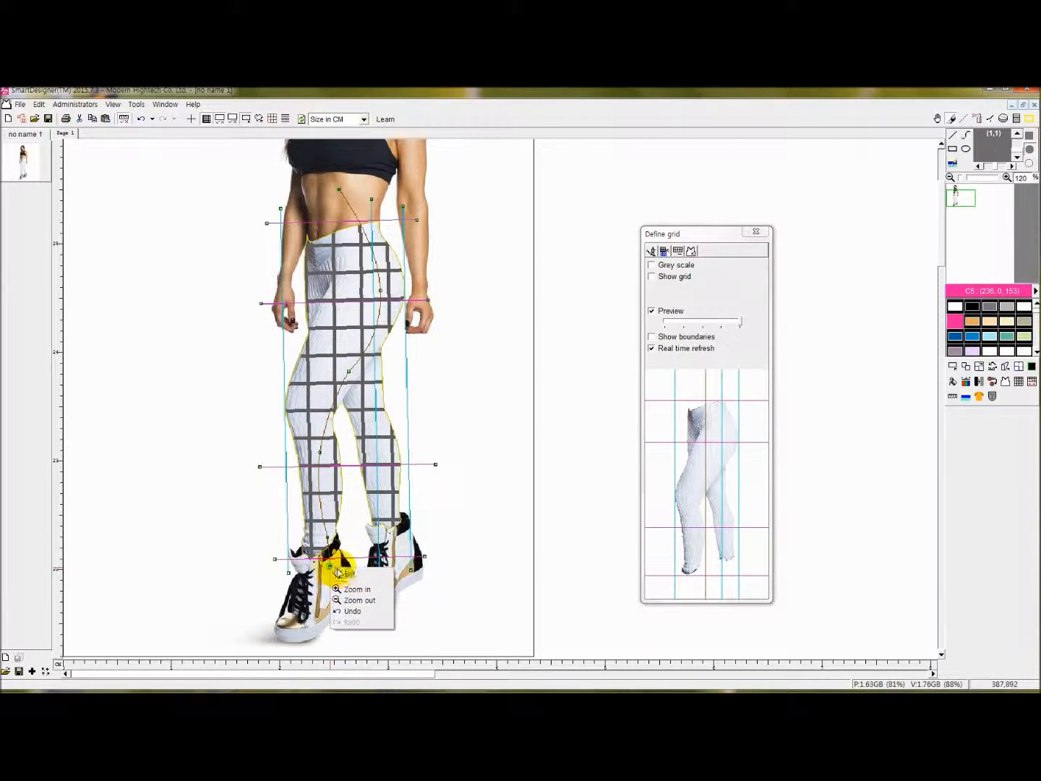
{"action": "left_click", "coordinate": [347, 582]}
{"action": "left_click", "coordinate": [329, 571]}
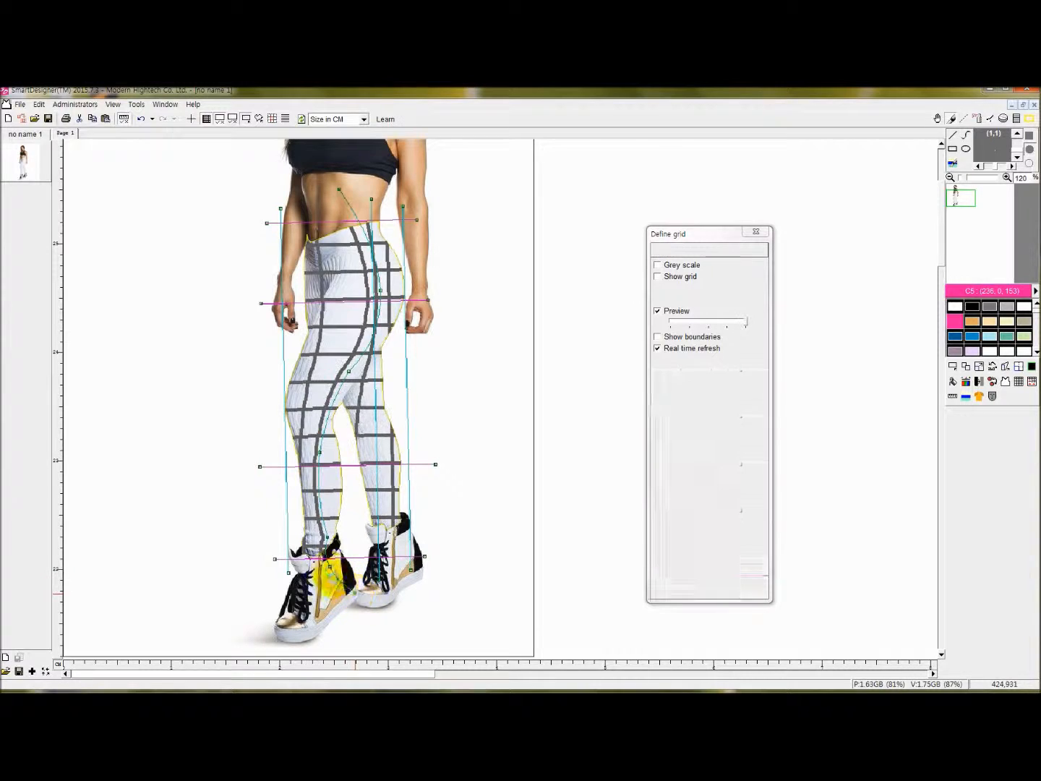
{"action": "left_click_drag", "start_coordinate": [339, 582], "coordinate": [342, 581]}
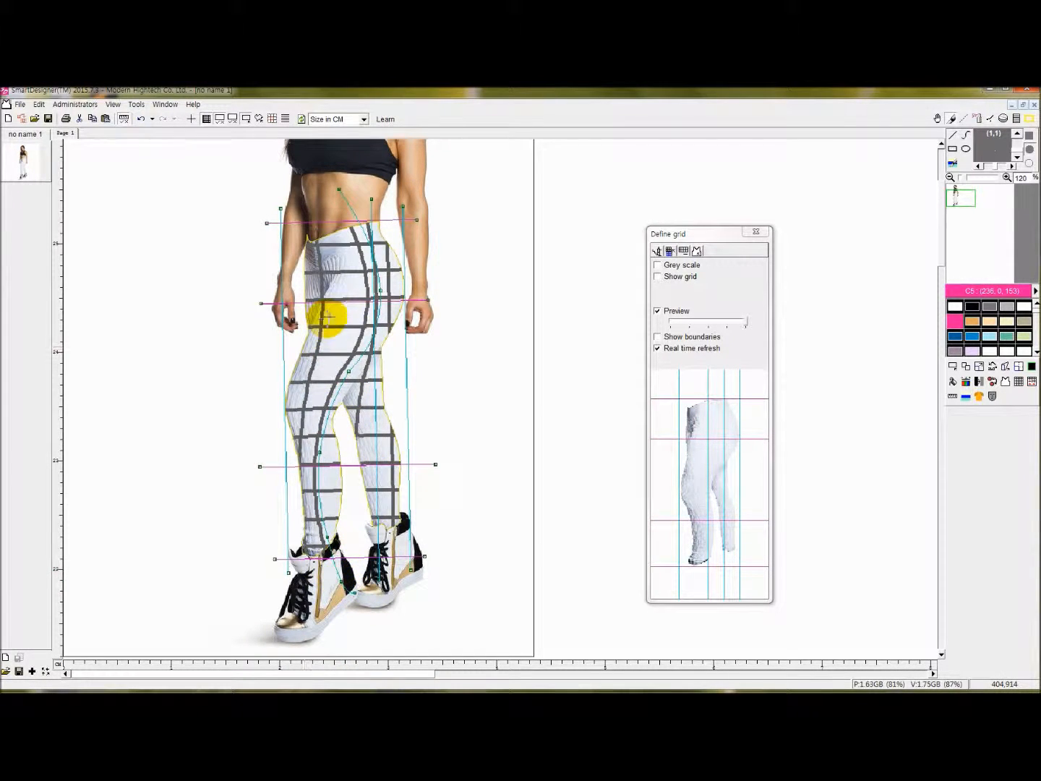
Add control nodes to the back leg's vertical line so it follows the buttock, inner knee and calf to the ankle.
{"action": "right_click", "coordinate": [373, 223]}
{"action": "left_click", "coordinate": [390, 233]}
{"action": "left_click_drag", "start_coordinate": [390, 233], "coordinate": [379, 532]}
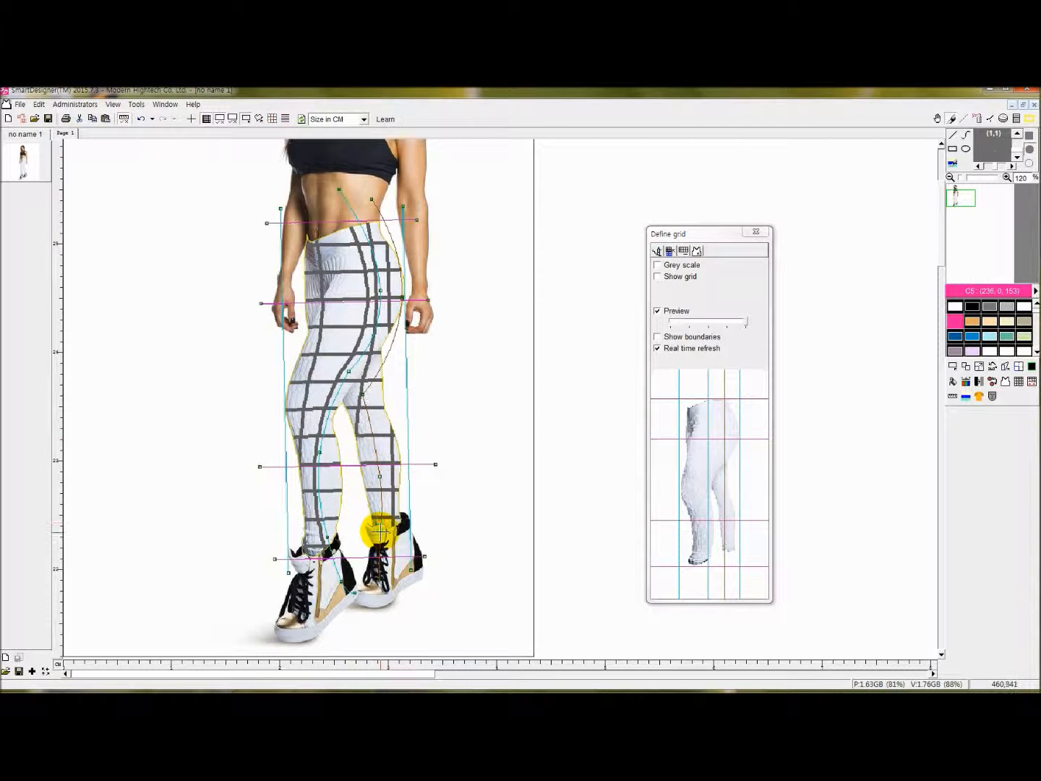
{"action": "right_click", "coordinate": [380, 531]}
{"action": "left_click", "coordinate": [405, 539]}
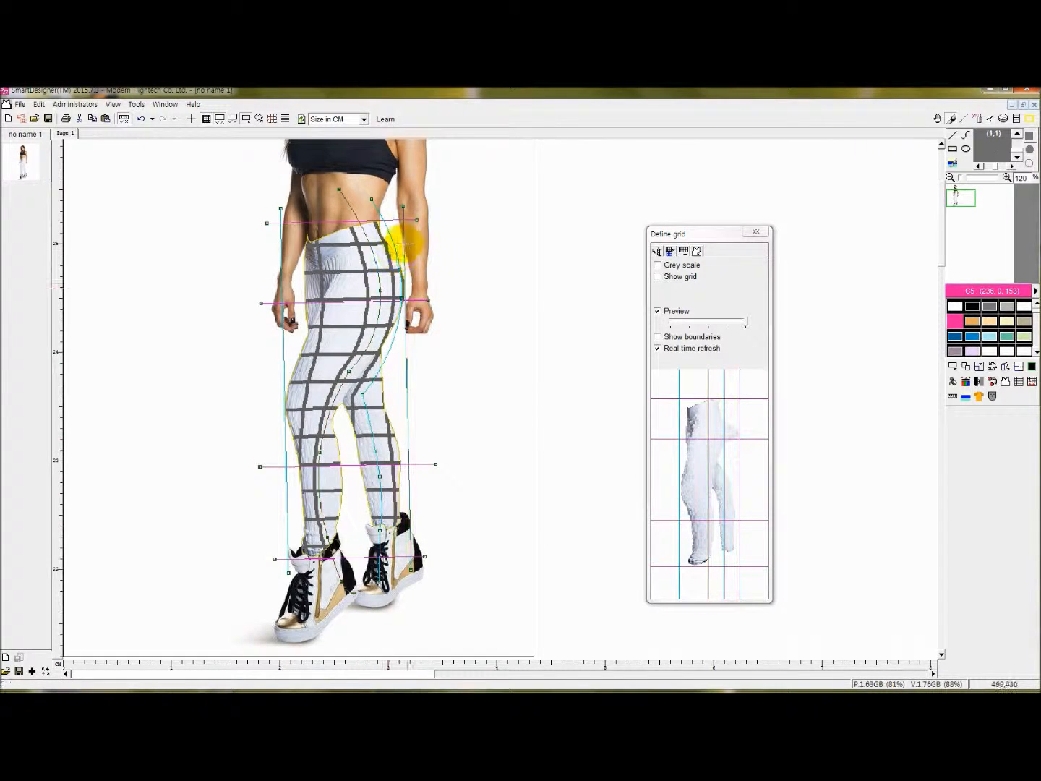
Extend the upper end of the rearmost vertical control line to elbow height and add control nodes at wrist, thigh and knee level.
{"action": "left_click_drag", "start_coordinate": [405, 231], "coordinate": [415, 186]}
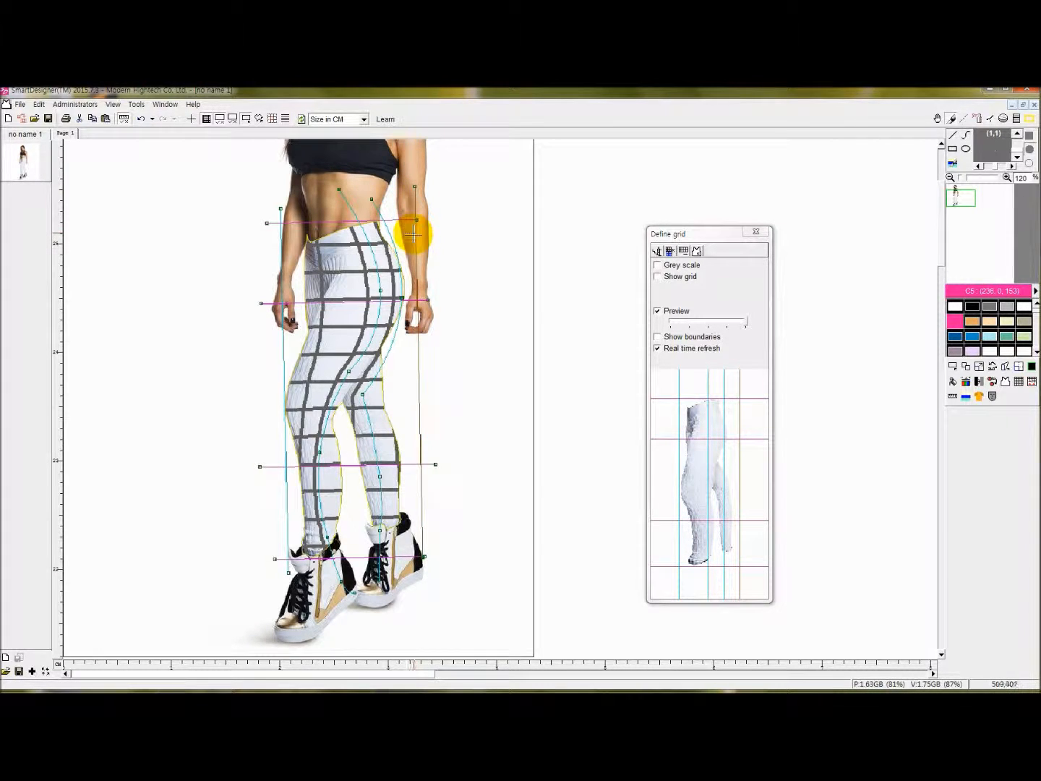
{"action": "right_click", "coordinate": [420, 344]}
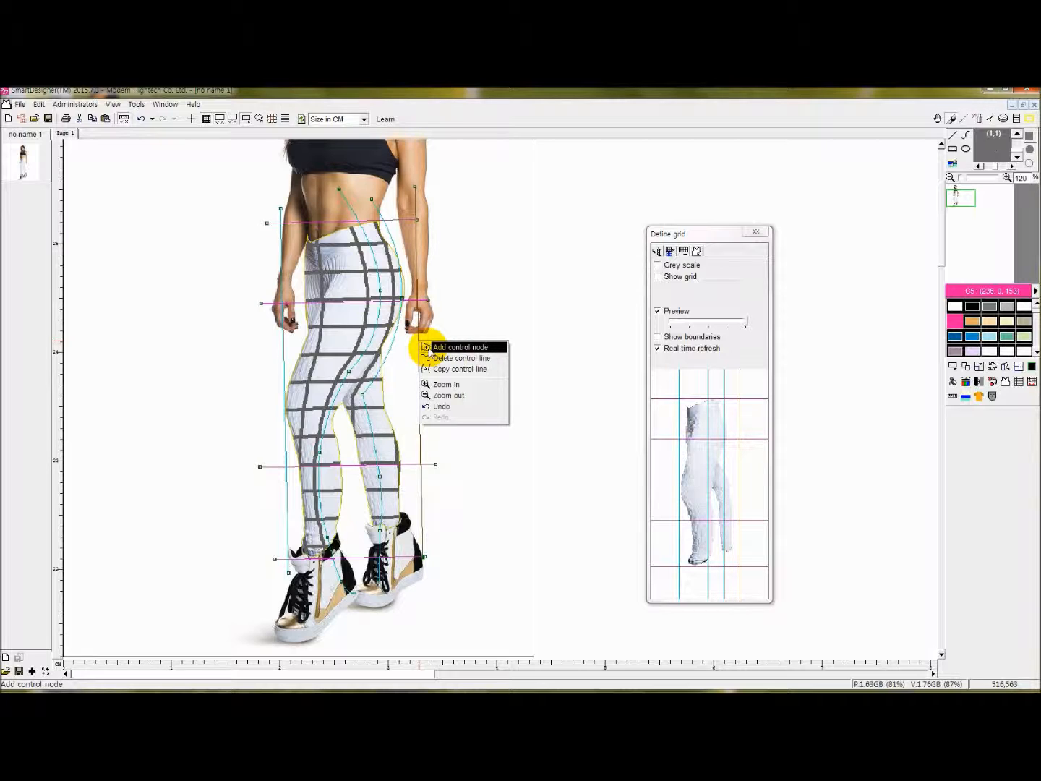
{"action": "left_click", "coordinate": [441, 348]}
{"action": "left_click", "coordinate": [415, 397]}
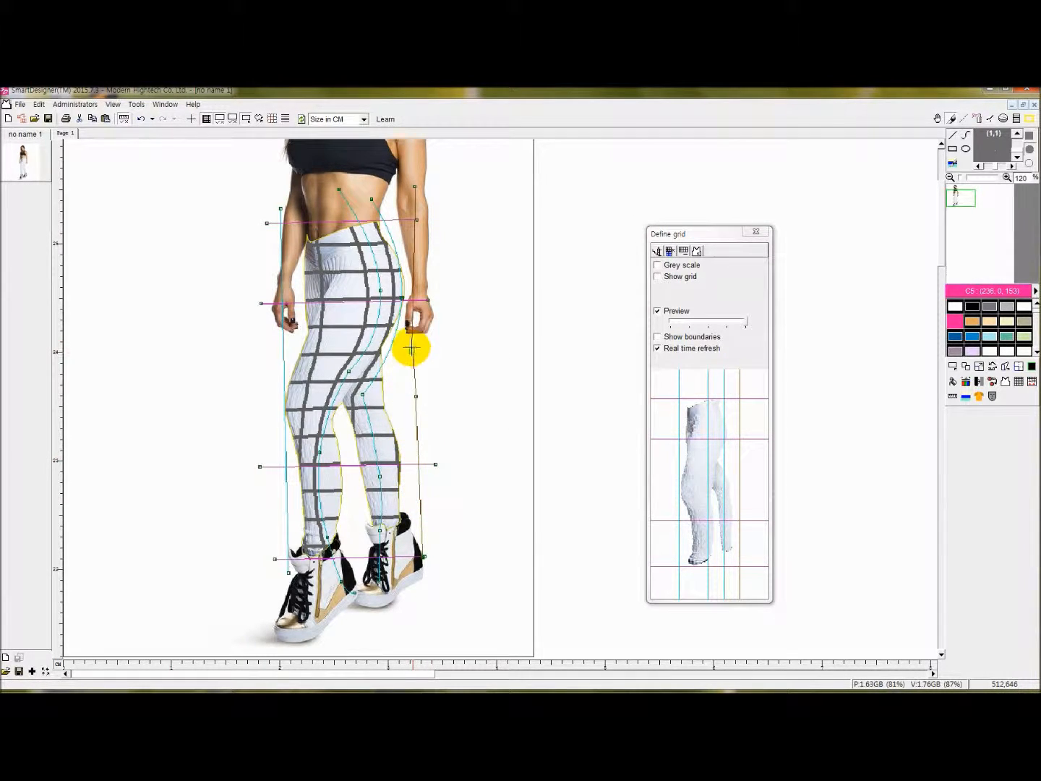
{"action": "right_click", "coordinate": [427, 367]}
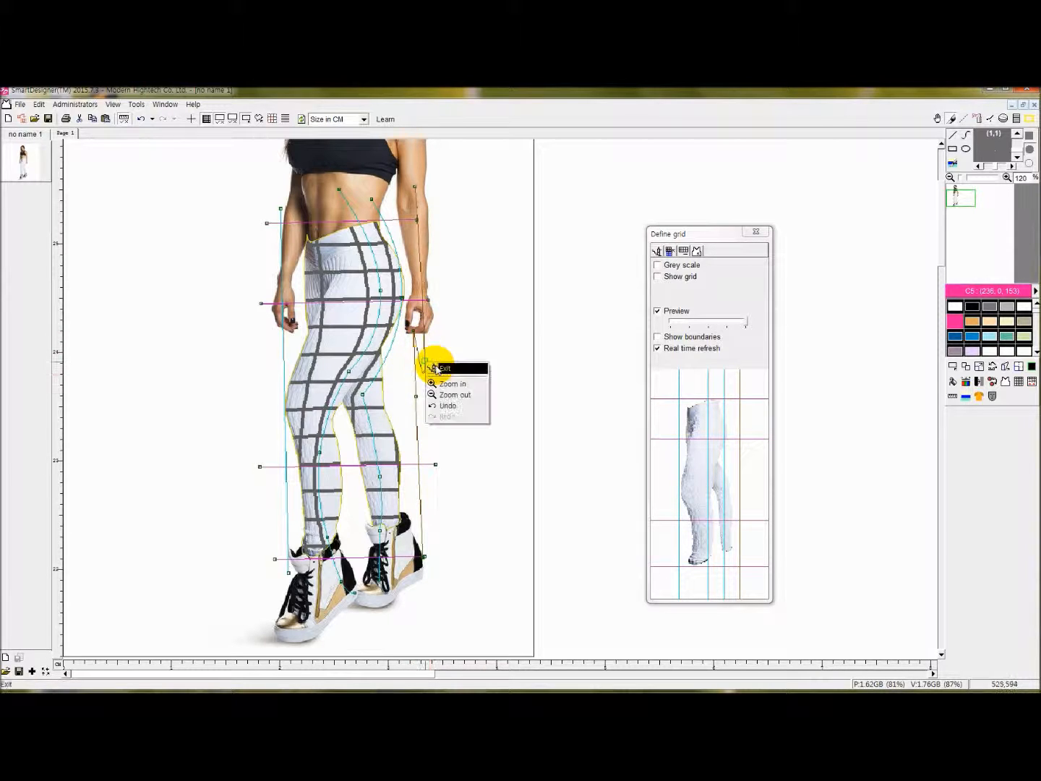
{"action": "left_click", "coordinate": [428, 355]}
{"action": "left_click_drag", "start_coordinate": [421, 310], "coordinate": [418, 277]}
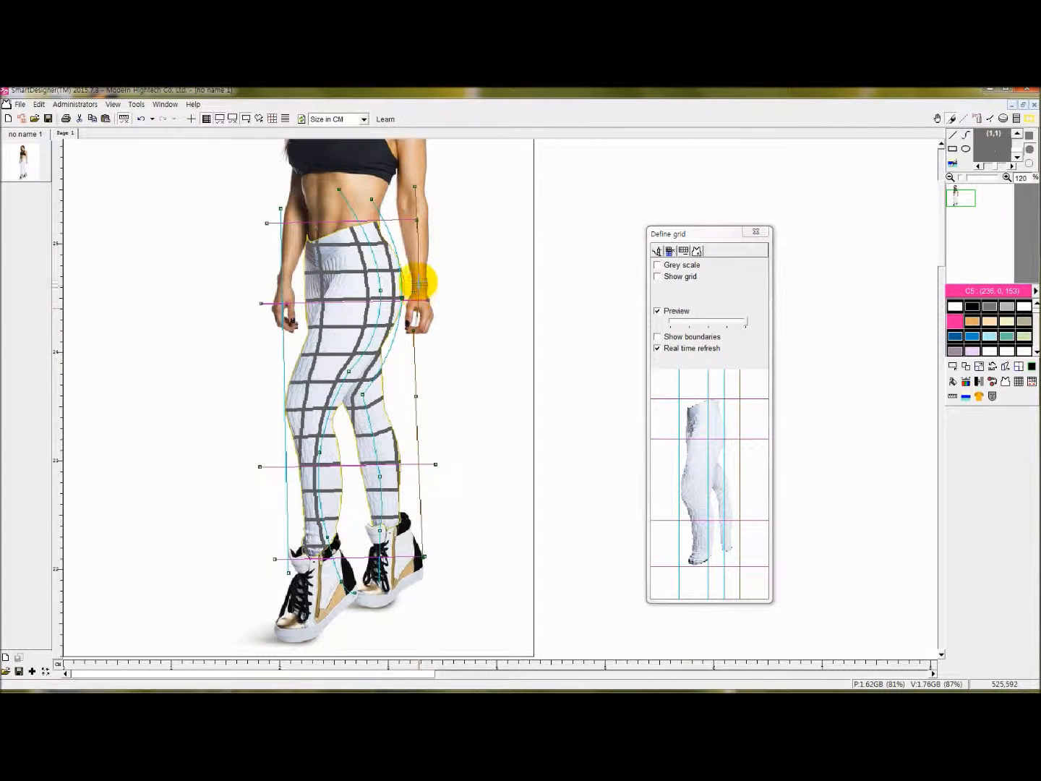
{"action": "left_click_drag", "start_coordinate": [419, 408], "coordinate": [418, 426]}
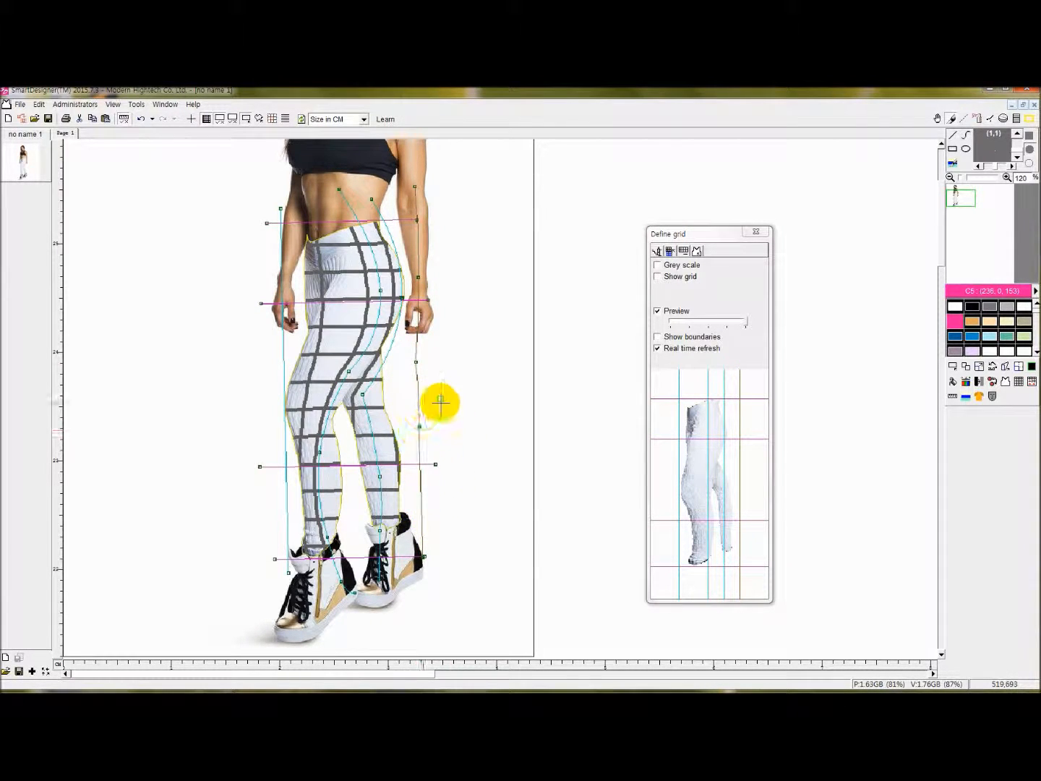
Straighten the rearmost vertical control line by deleting and re-placing its thigh-level node slightly farther from the leg.
{"action": "right_click", "coordinate": [414, 361]}
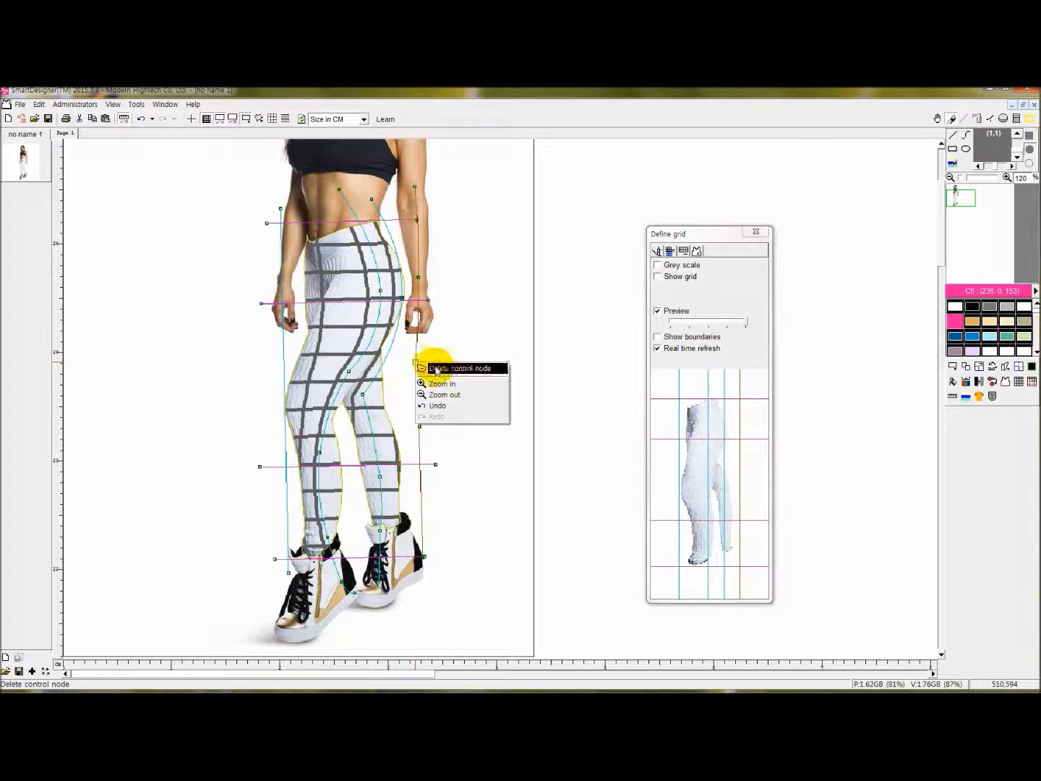
{"action": "left_click", "coordinate": [435, 366]}
{"action": "left_click", "coordinate": [420, 368]}
Move the frontmost vertical control line away from the body and extend its upper and lower ends.
{"action": "left_click", "coordinate": [275, 263]}
{"action": "left_click_drag", "start_coordinate": [273, 265], "coordinate": [271, 268]}
{"action": "left_click_drag", "start_coordinate": [274, 209], "coordinate": [273, 207]}
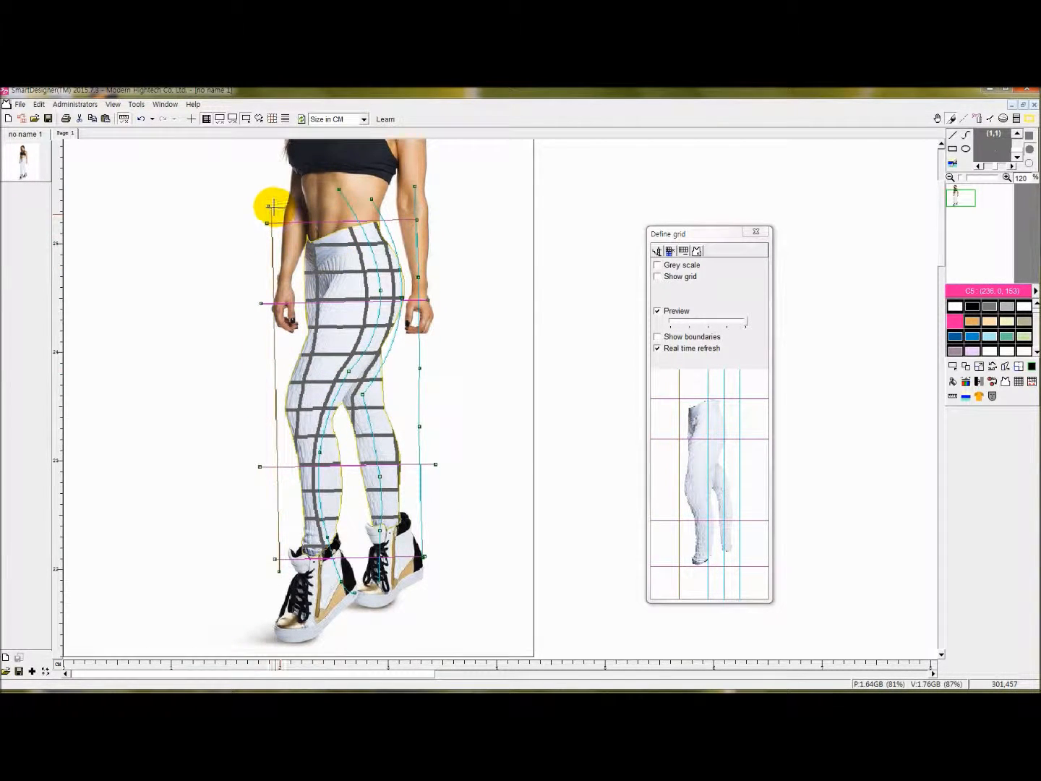
{"action": "left_click", "coordinate": [286, 578]}
{"action": "left_click_drag", "start_coordinate": [281, 572], "coordinate": [282, 577]}
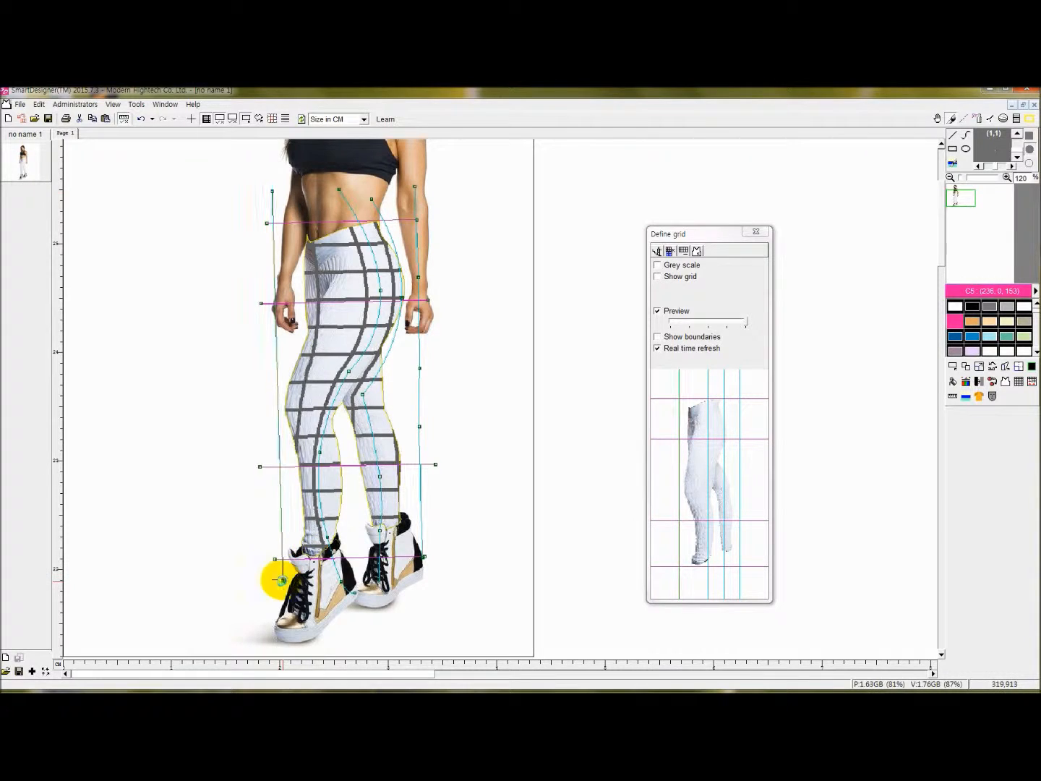
Lengthen the waist-level horizontal control line and add control nodes so it curves along the leggings' waistband.
{"action": "left_click_drag", "start_coordinate": [258, 221], "coordinate": [271, 221]}
{"action": "right_click", "coordinate": [276, 225]}
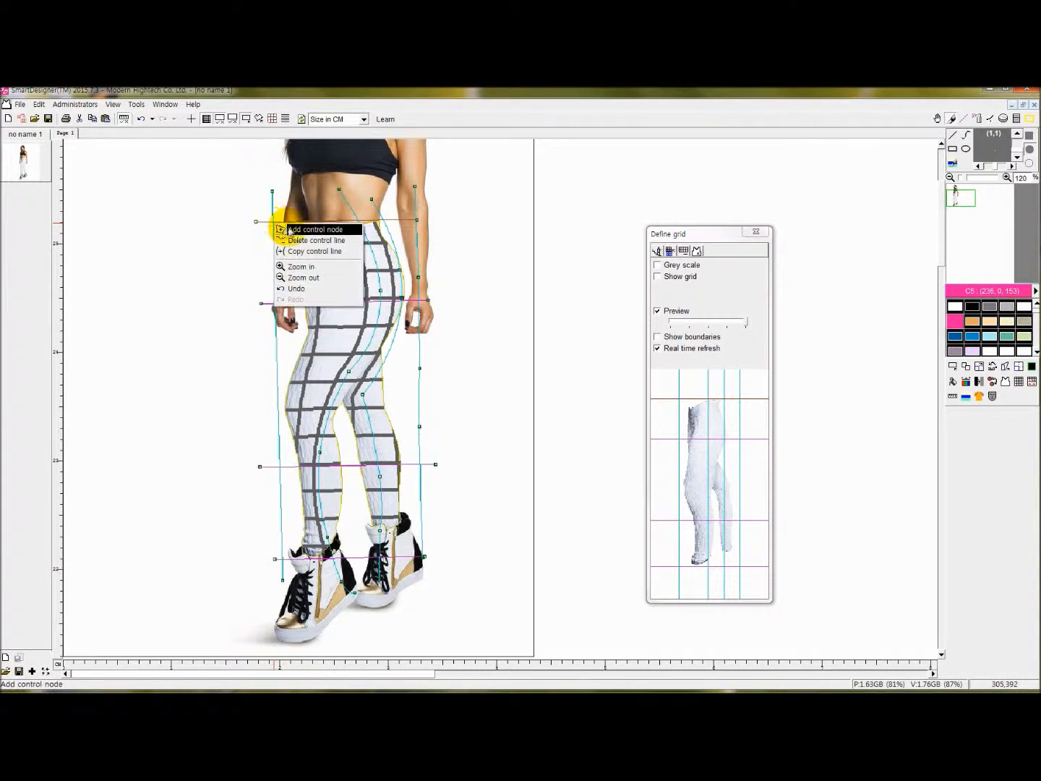
{"action": "left_click", "coordinate": [297, 231]}
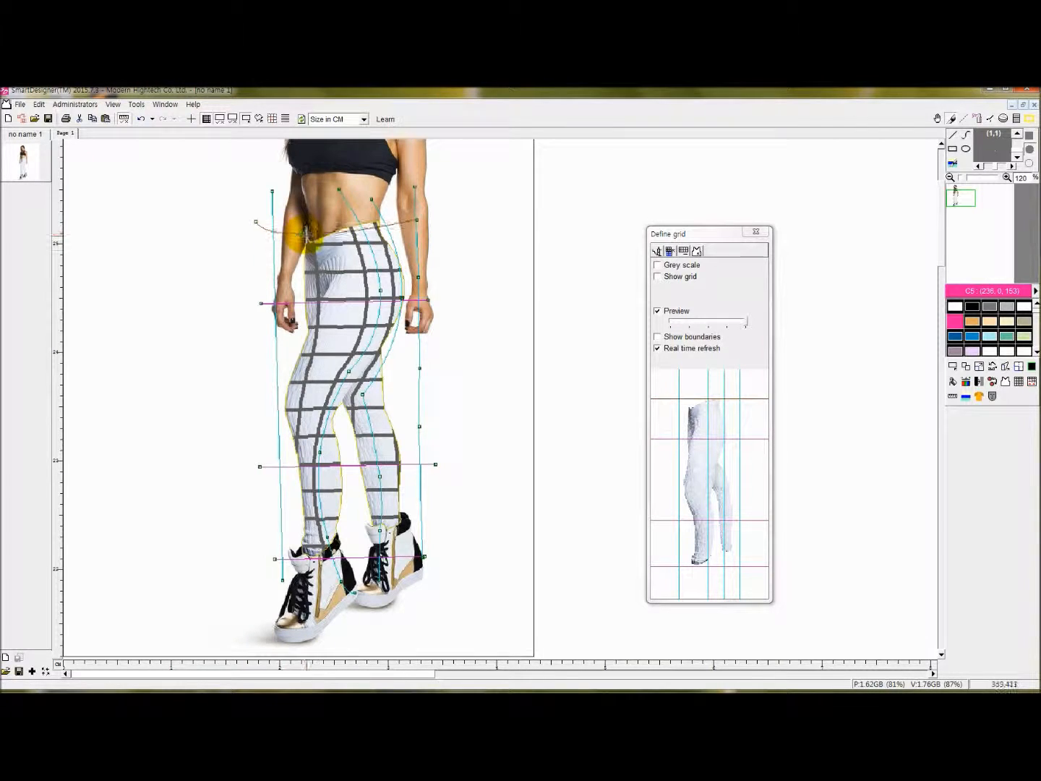
{"action": "left_click_drag", "start_coordinate": [307, 230], "coordinate": [341, 227]}
{"action": "right_click", "coordinate": [377, 217]}
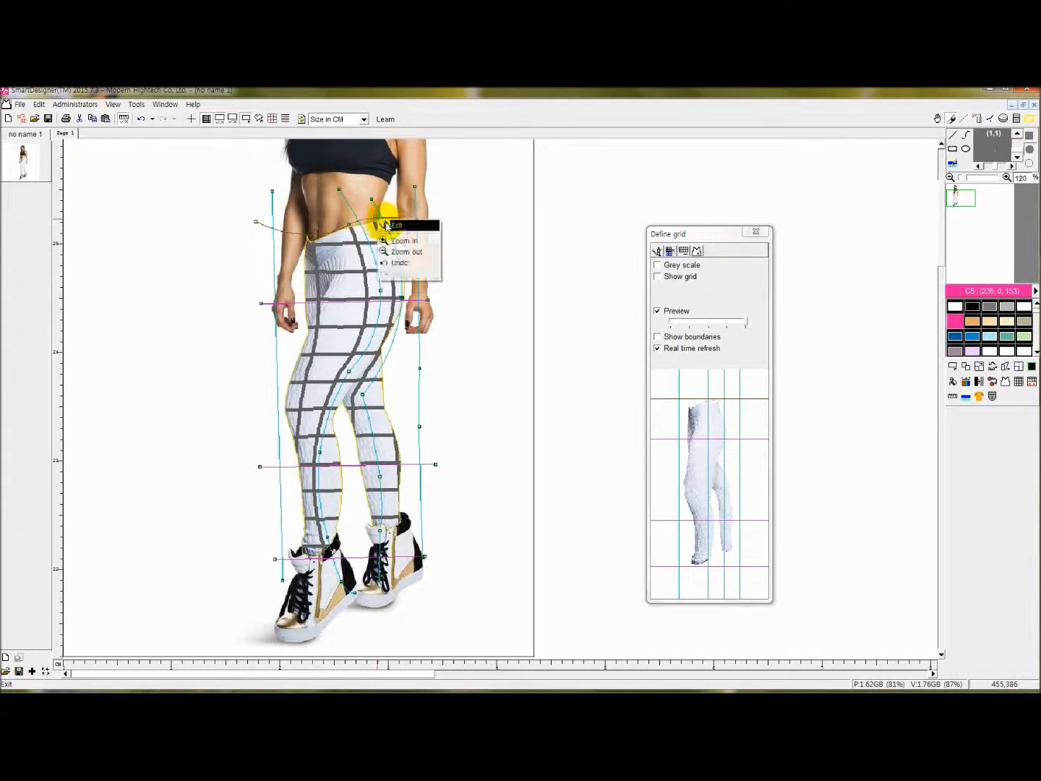
{"action": "left_click", "coordinate": [408, 224]}
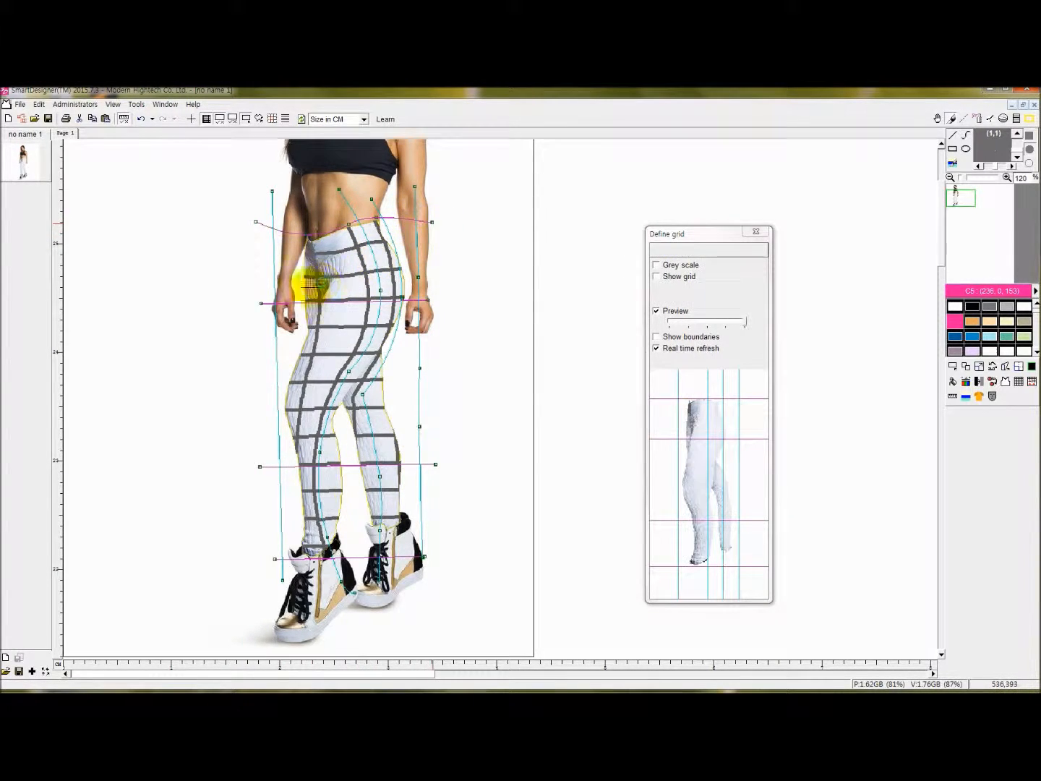
Add control nodes to the hip-level horizontal line so it dips at the front, rises over the buttock and extends past the rear hand.
{"action": "right_click", "coordinate": [284, 305]}
{"action": "left_click", "coordinate": [292, 311]}
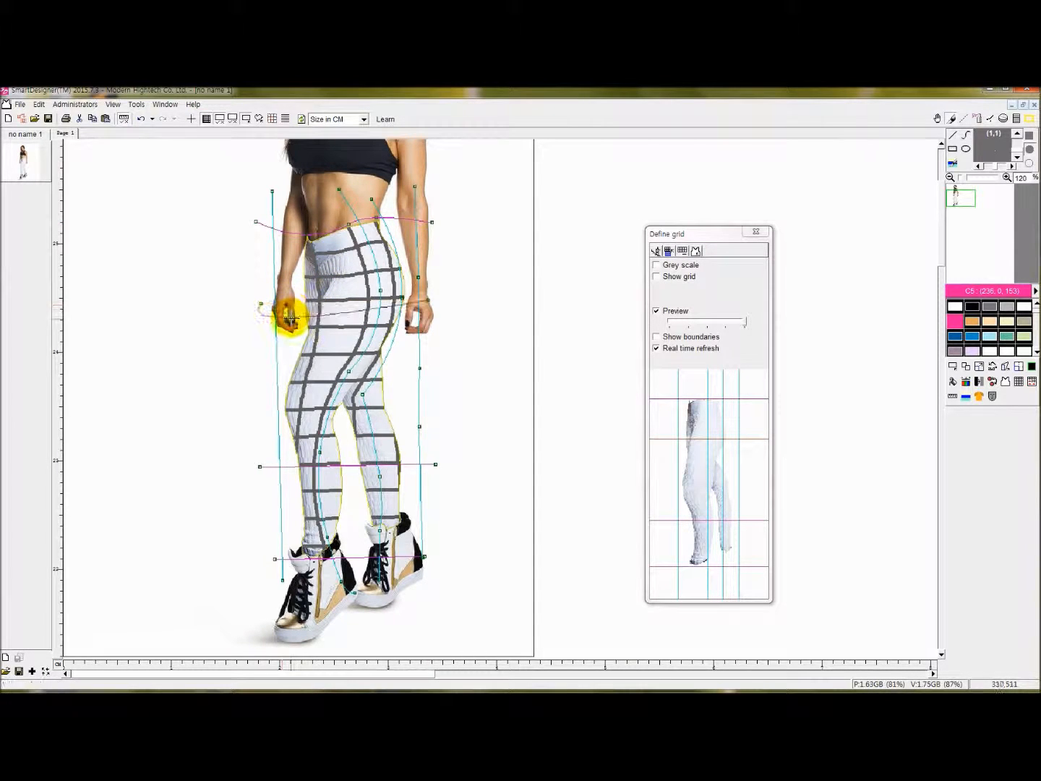
{"action": "left_click_drag", "start_coordinate": [298, 315], "coordinate": [400, 306]}
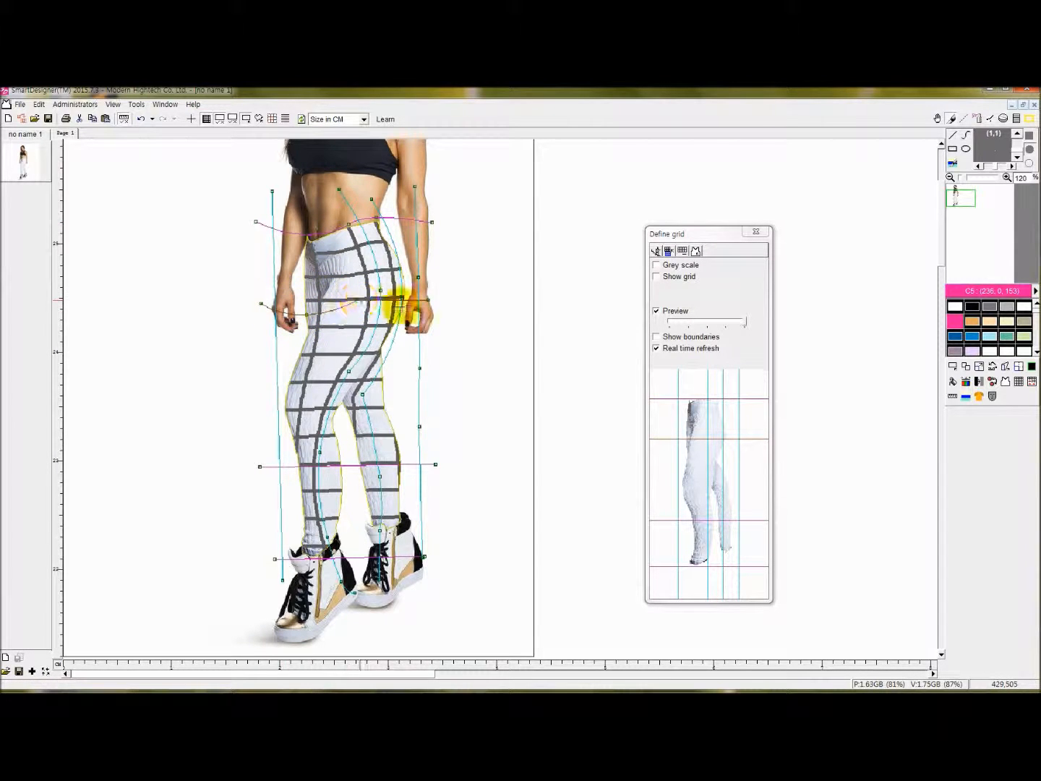
{"action": "right_click", "coordinate": [401, 305]}
{"action": "left_click", "coordinate": [420, 309]}
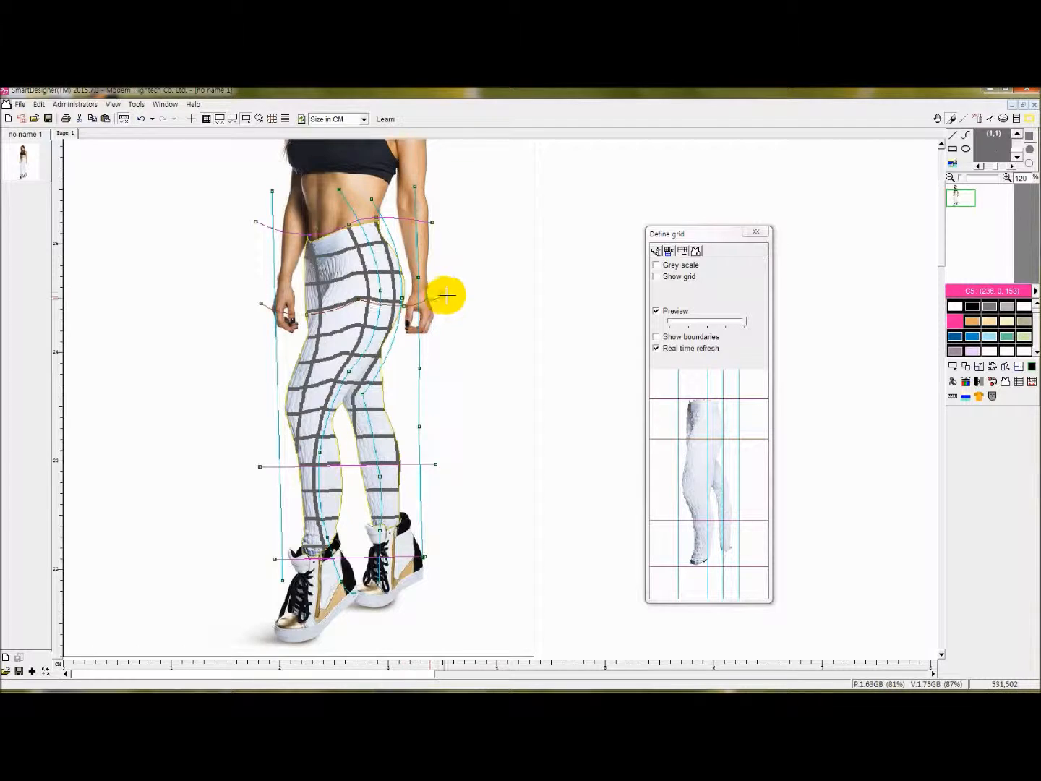
{"action": "left_click", "coordinate": [407, 307]}
{"action": "left_click_drag", "start_coordinate": [407, 298], "coordinate": [308, 314]}
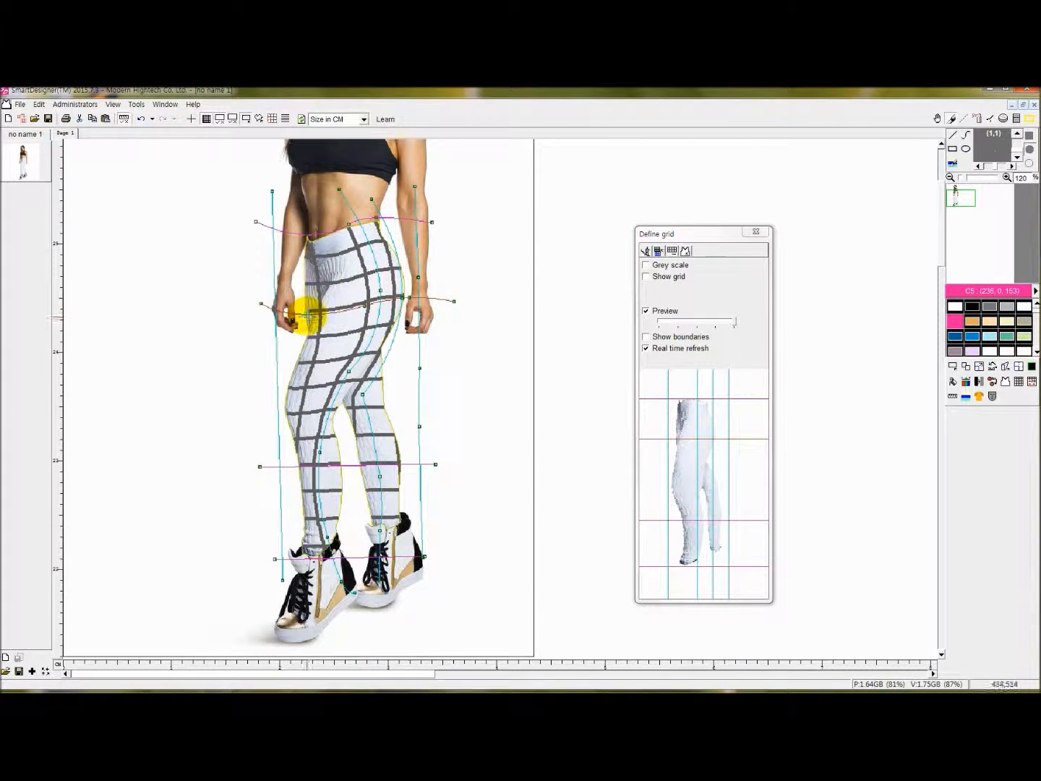
Add control nodes to the calf-level horizontal line so it curves around both lower legs.
{"action": "right_click", "coordinate": [287, 472]}
{"action": "left_click", "coordinate": [304, 476]}
{"action": "left_click_drag", "start_coordinate": [289, 471], "coordinate": [375, 478]}
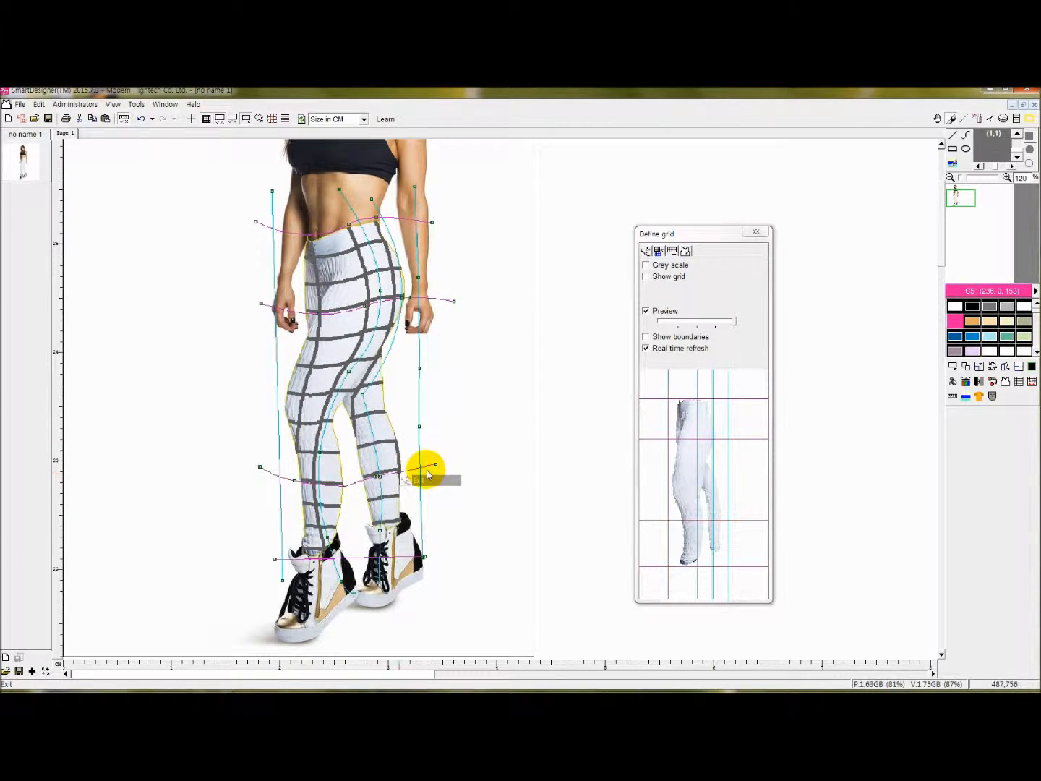
Curve the ankle-level horizontal control line around both hems with added nodes and extend both of its ends outward.
{"action": "left_click_drag", "start_coordinate": [269, 556], "coordinate": [314, 569]}
{"action": "right_click", "coordinate": [272, 552]}
{"action": "left_click", "coordinate": [296, 559]}
{"action": "right_click", "coordinate": [393, 565]}
{"action": "left_click", "coordinate": [409, 571]}
{"action": "left_click_drag", "start_coordinate": [428, 554], "coordinate": [452, 538]}
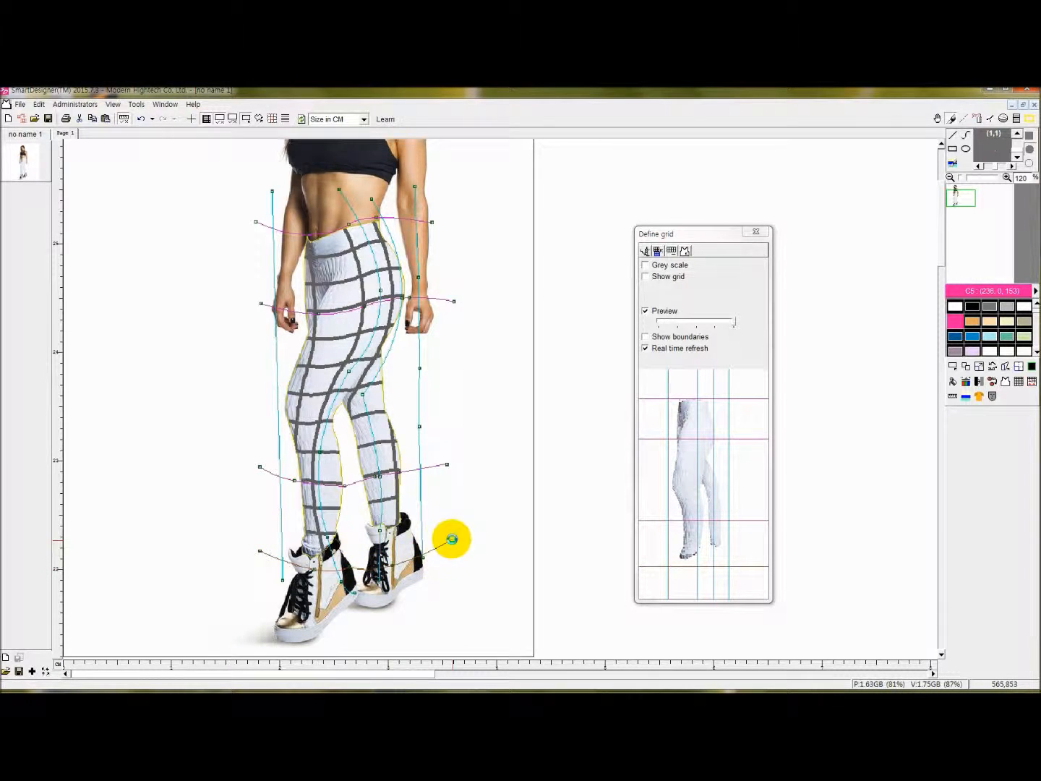
Show the grid mesh over the leggings and try shifting the middle vertical control line toward the front of the body.
{"action": "left_click", "coordinate": [668, 279]}
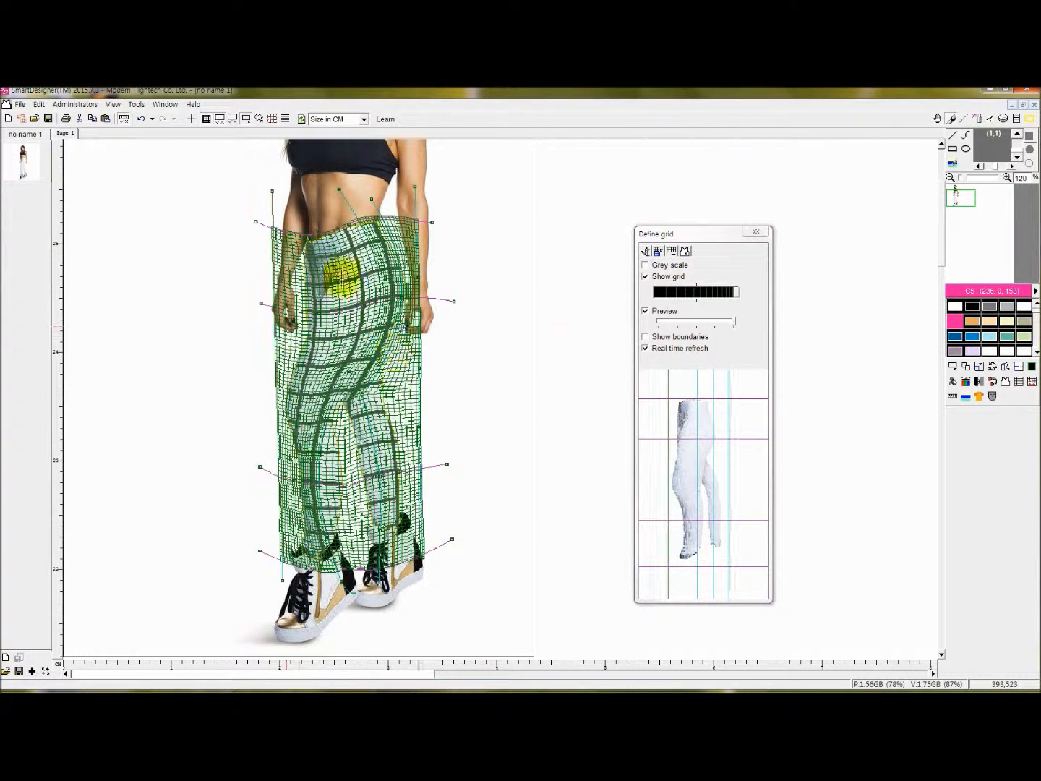
{"action": "left_click", "coordinate": [668, 278]}
{"action": "left_click_drag", "start_coordinate": [380, 277], "coordinate": [367, 280]}
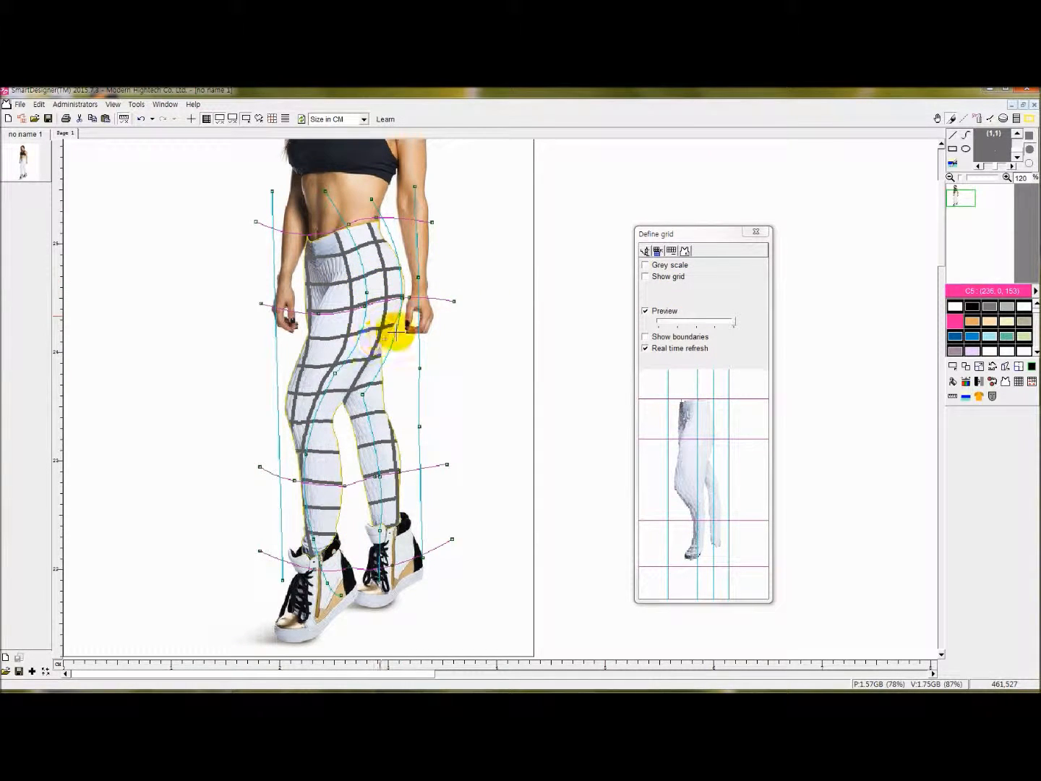
{"action": "left_click", "coordinate": [668, 277]}
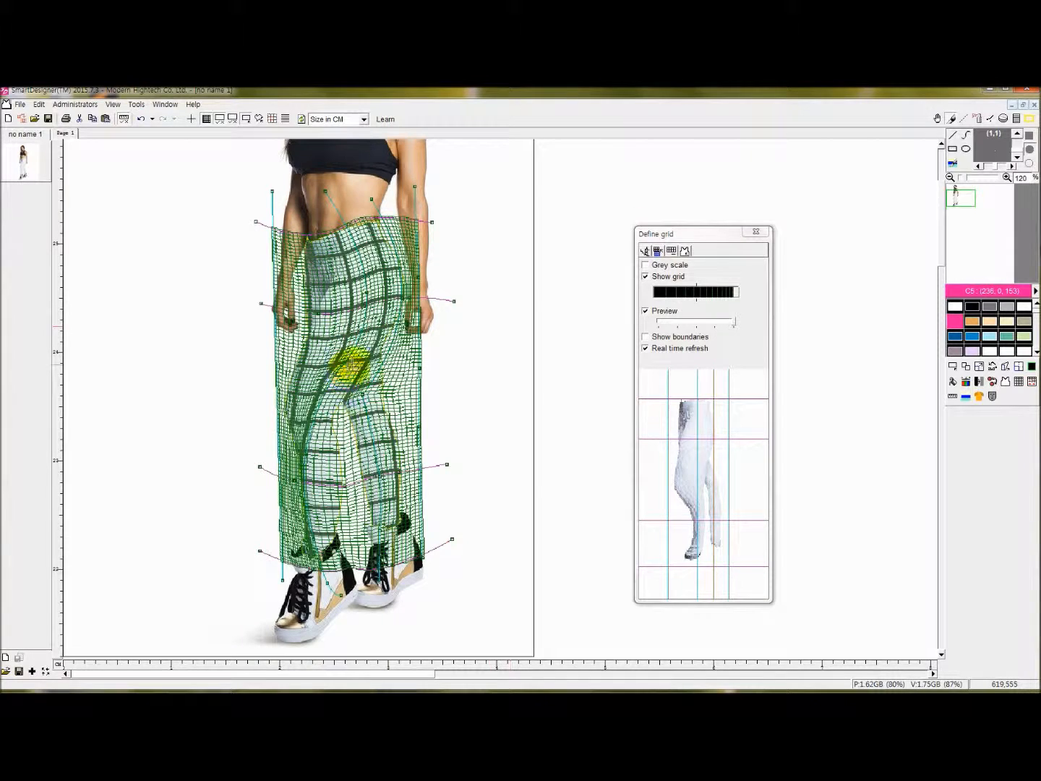
Widen the mesh by moving both outermost vertical control lines outward, and shift the back leg's line toward the rear.
{"action": "left_click_drag", "start_coordinate": [362, 350], "coordinate": [261, 349]}
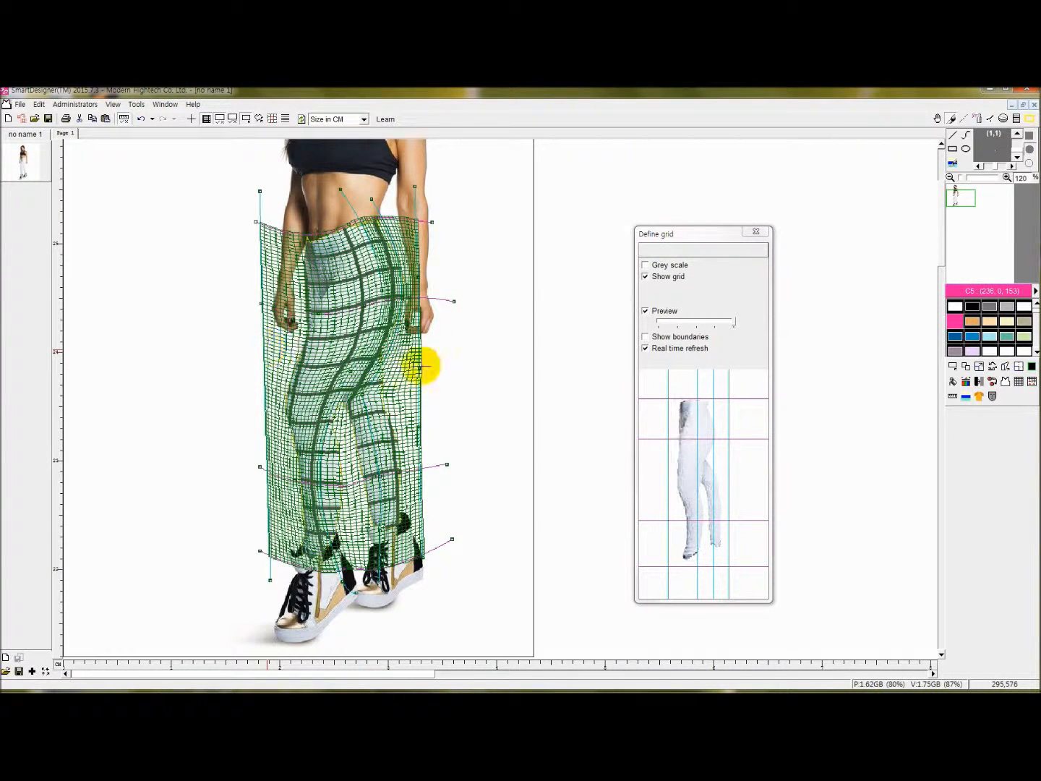
{"action": "left_click_drag", "start_coordinate": [420, 351], "coordinate": [433, 351]}
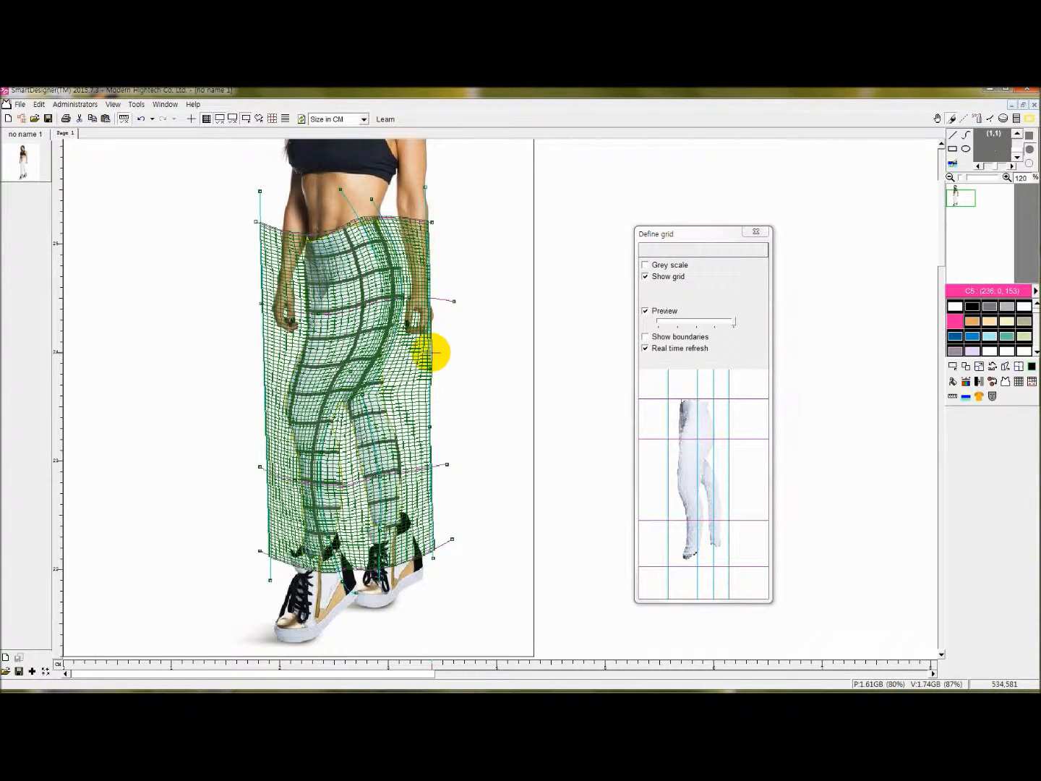
{"action": "left_click_drag", "start_coordinate": [367, 434], "coordinate": [399, 372]}
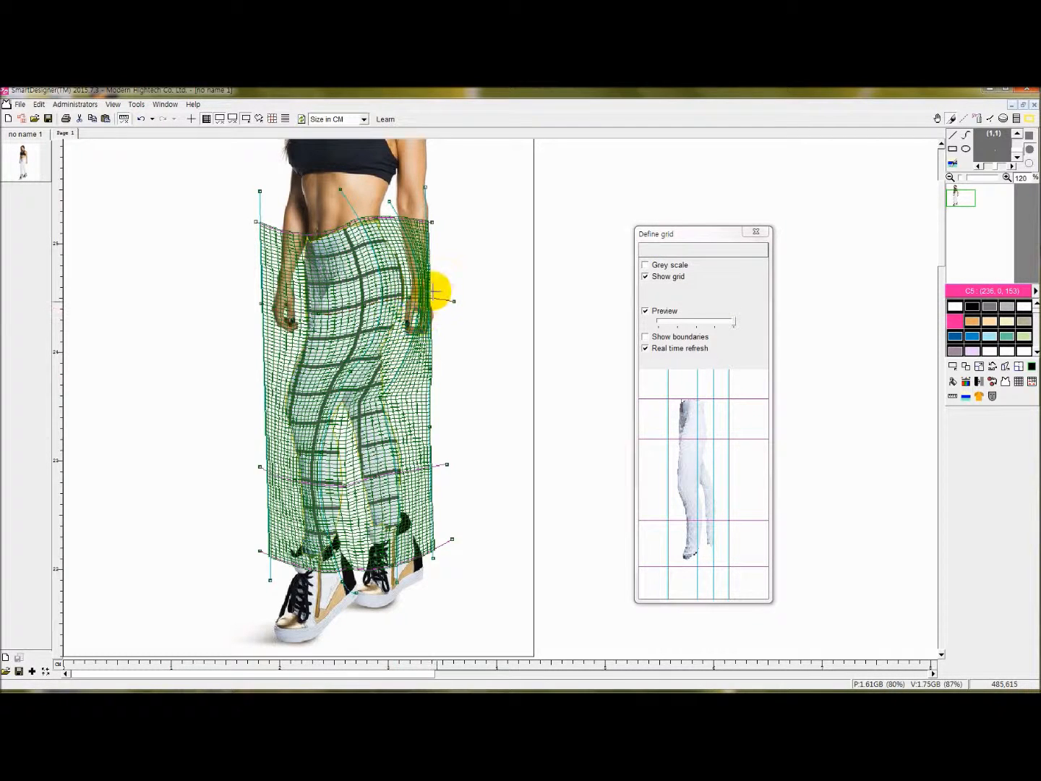
{"action": "left_click_drag", "start_coordinate": [436, 289], "coordinate": [448, 286]}
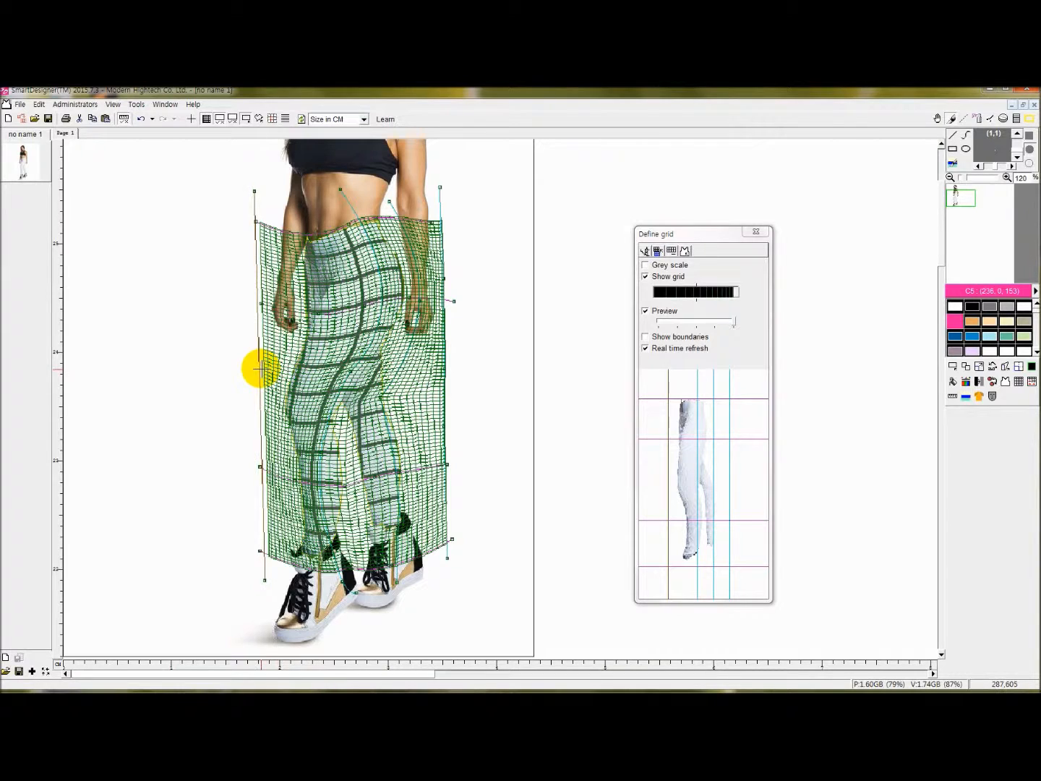
{"action": "left_click_drag", "start_coordinate": [260, 369], "coordinate": [256, 368]}
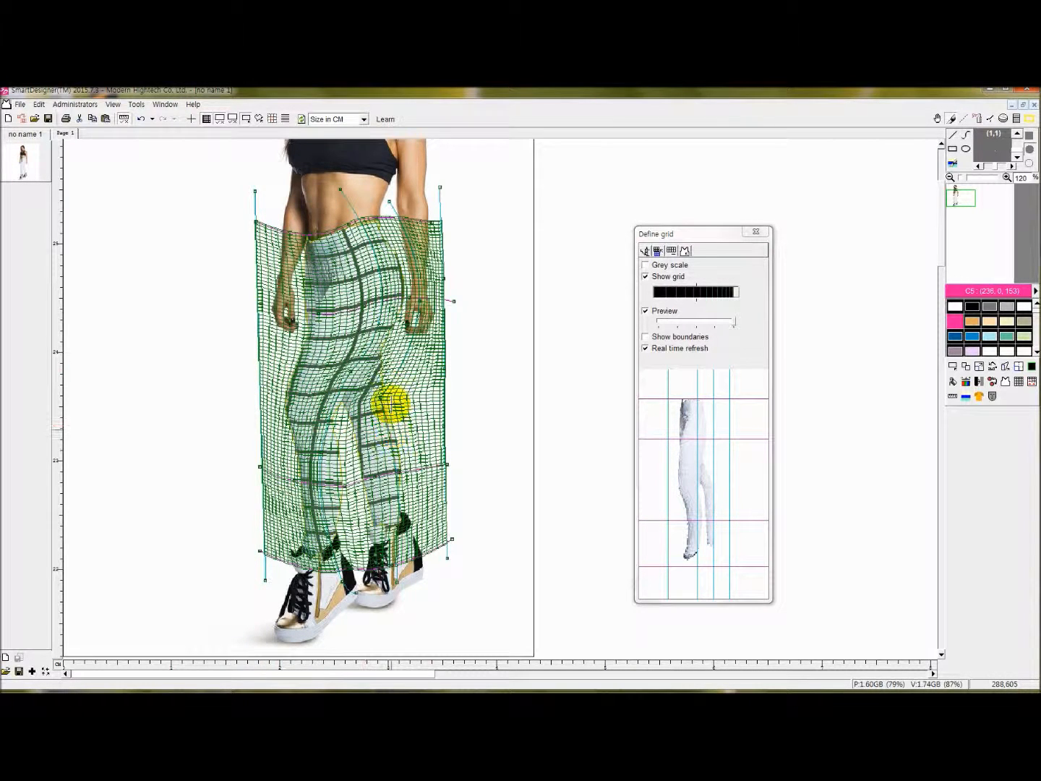
Nudge the back leg's and middle vertical control lines slightly forward and finish defining the grid.
{"action": "left_click_drag", "start_coordinate": [385, 425], "coordinate": [377, 430]}
{"action": "left_click_drag", "start_coordinate": [368, 333], "coordinate": [371, 329]}
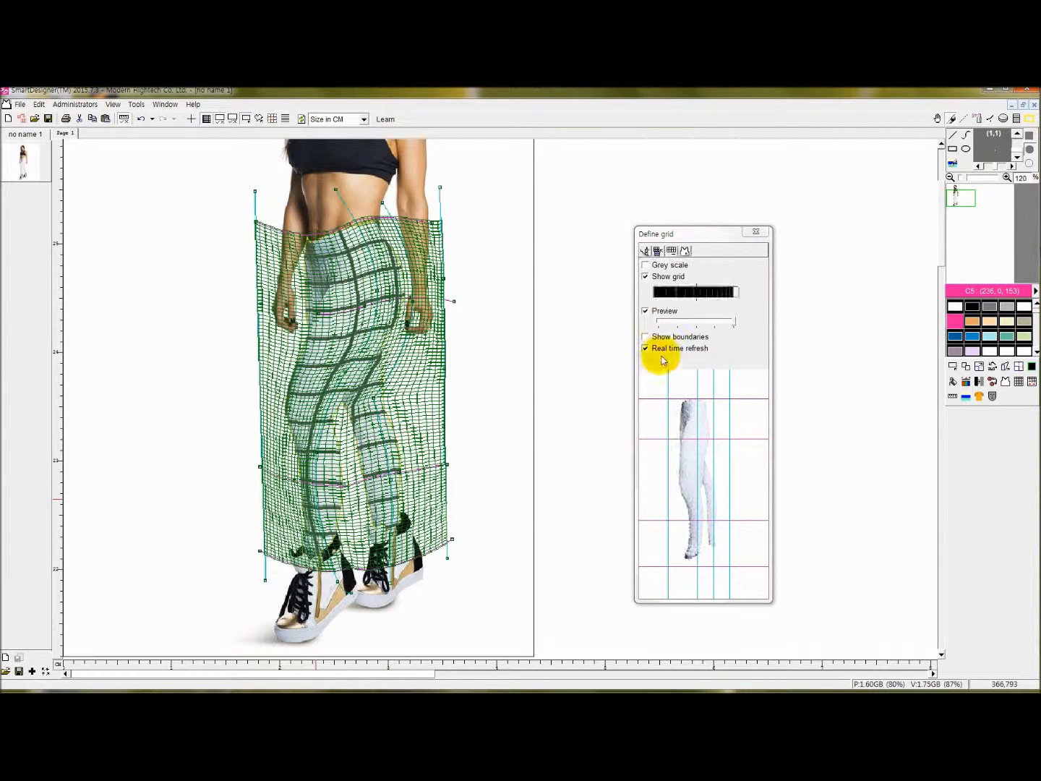
{"action": "left_click", "coordinate": [759, 234]}
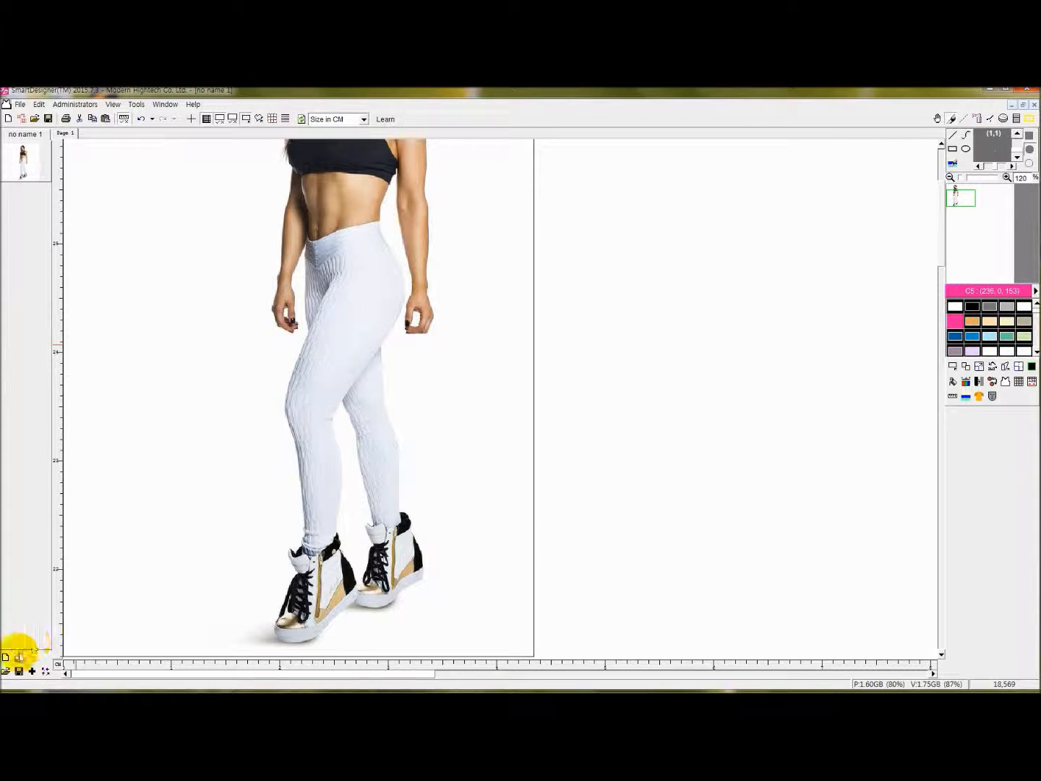
Load the "pattern" image list, drape the black-and-white geometric pattern onto the leggings and view it on the whole figure.
{"action": "left_click", "coordinate": [6, 672]}
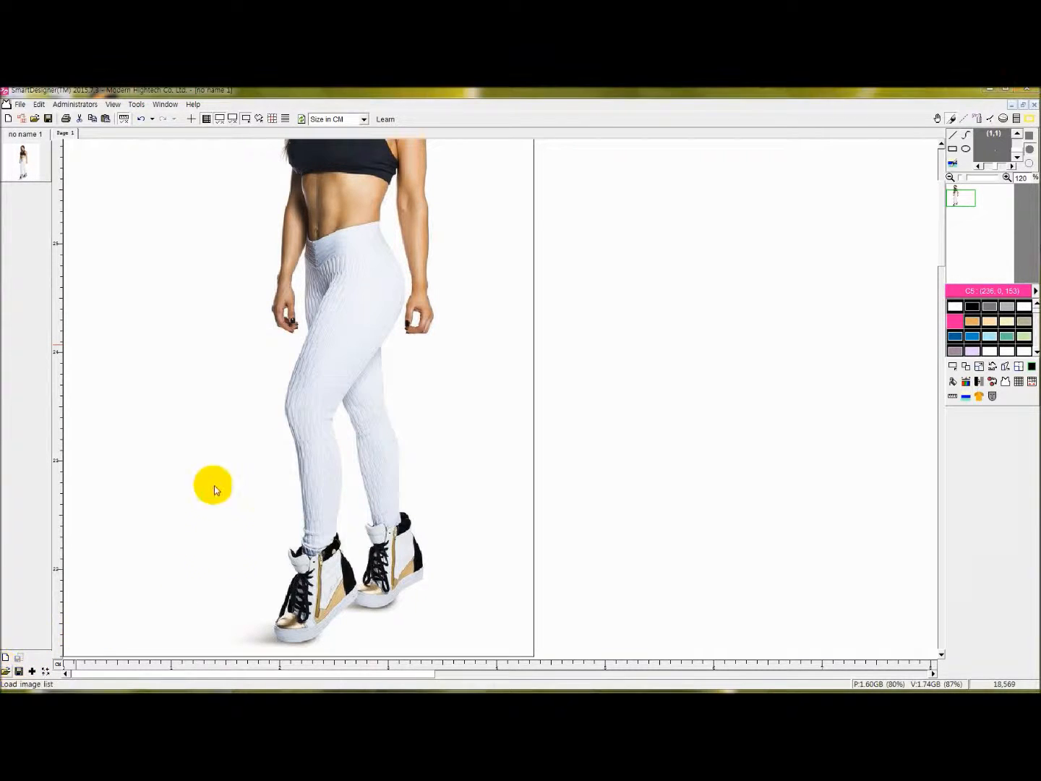
{"action": "double_click", "coordinate": [132, 140]}
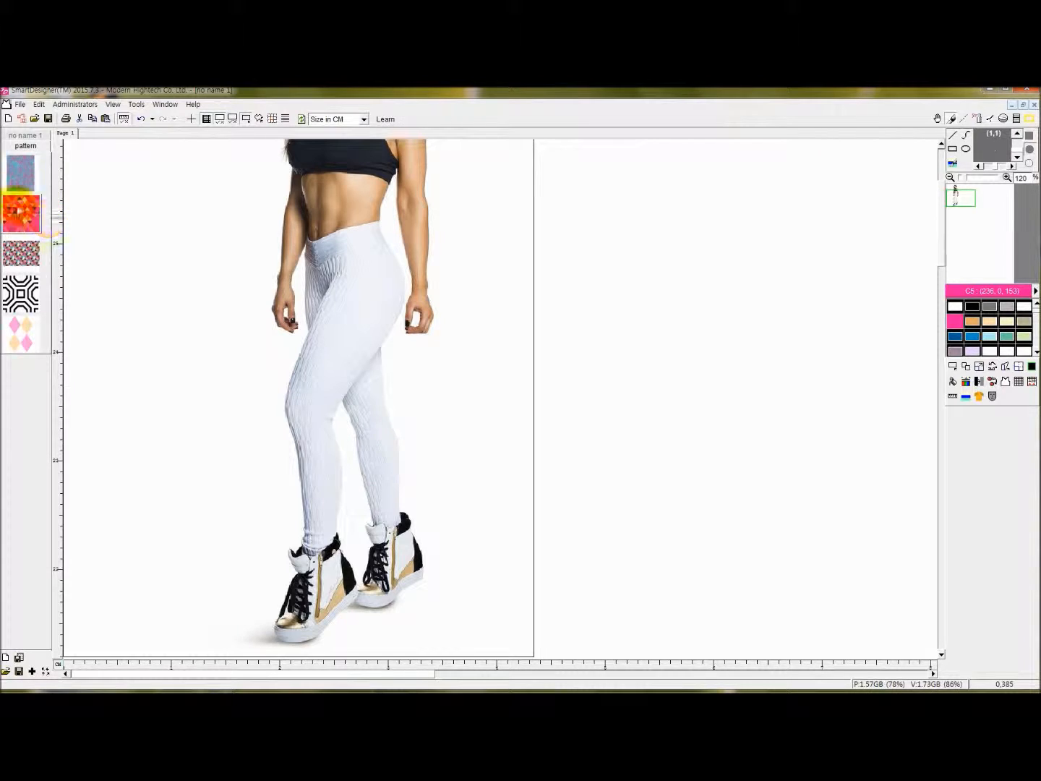
{"action": "right_click", "coordinate": [22, 298]}
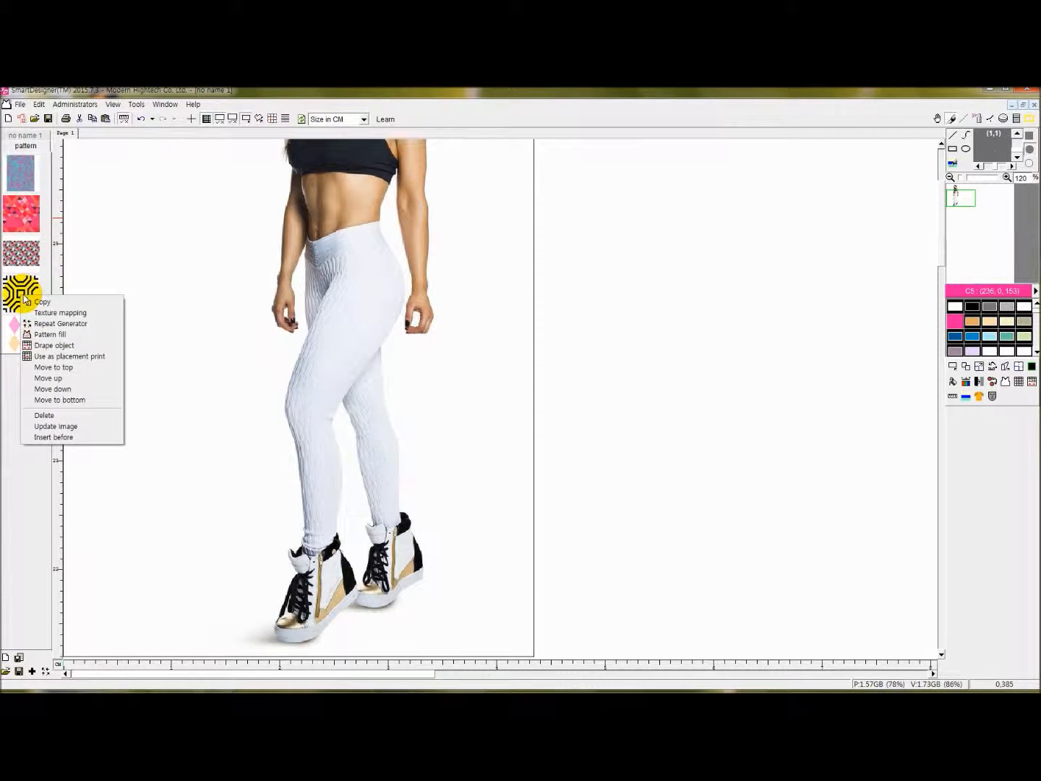
{"action": "left_click", "coordinate": [58, 345]}
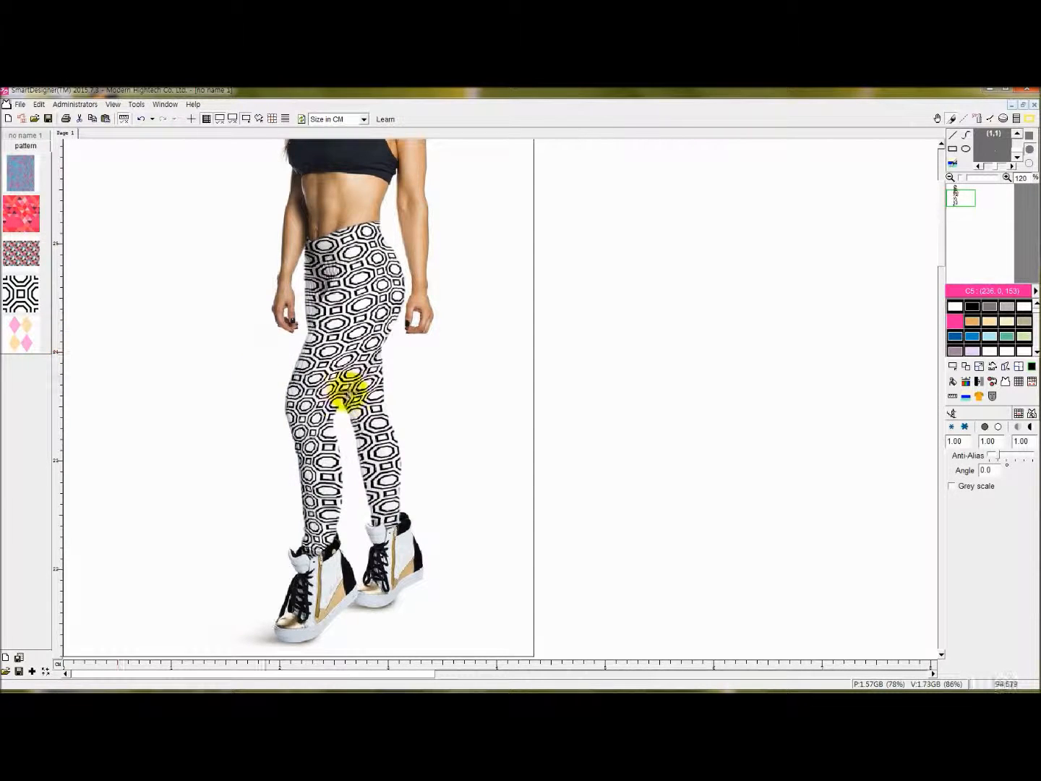
{"action": "scroll", "coordinate": [452, 450], "scroll_direction": "down", "scroll_amount": 3}
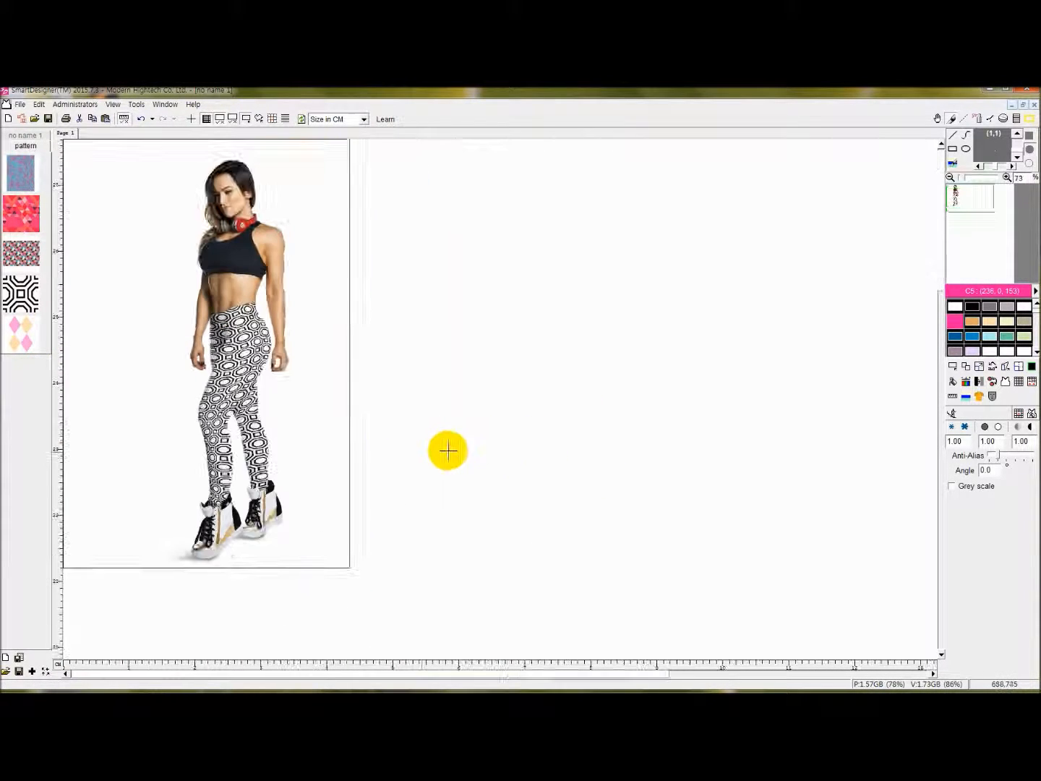
{"action": "scroll", "coordinate": [408, 439], "scroll_direction": "up", "scroll_amount": 2}
{"action": "left_click_drag", "start_coordinate": [452, 667], "coordinate": [389, 668]}
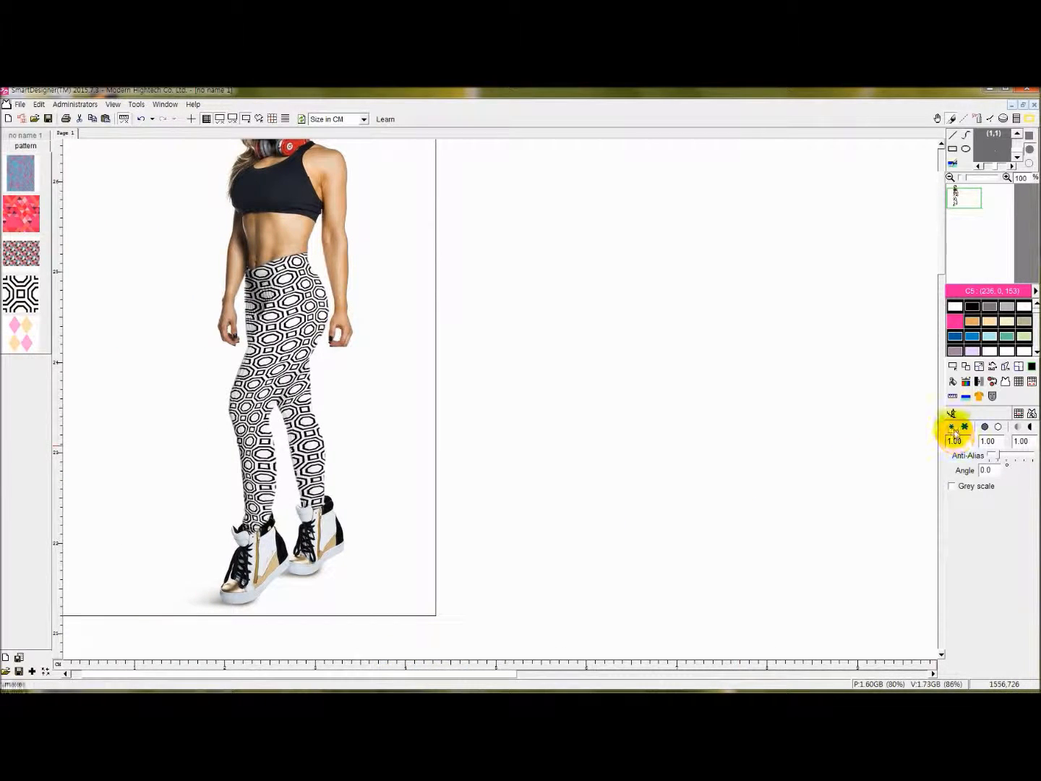
Scale the draped black-and-white pattern down to 0.70, darken it to 0.90 and raise its contrast to 1.20.
{"action": "left_click", "coordinate": [953, 427]}
{"action": "left_click", "coordinate": [953, 428]}
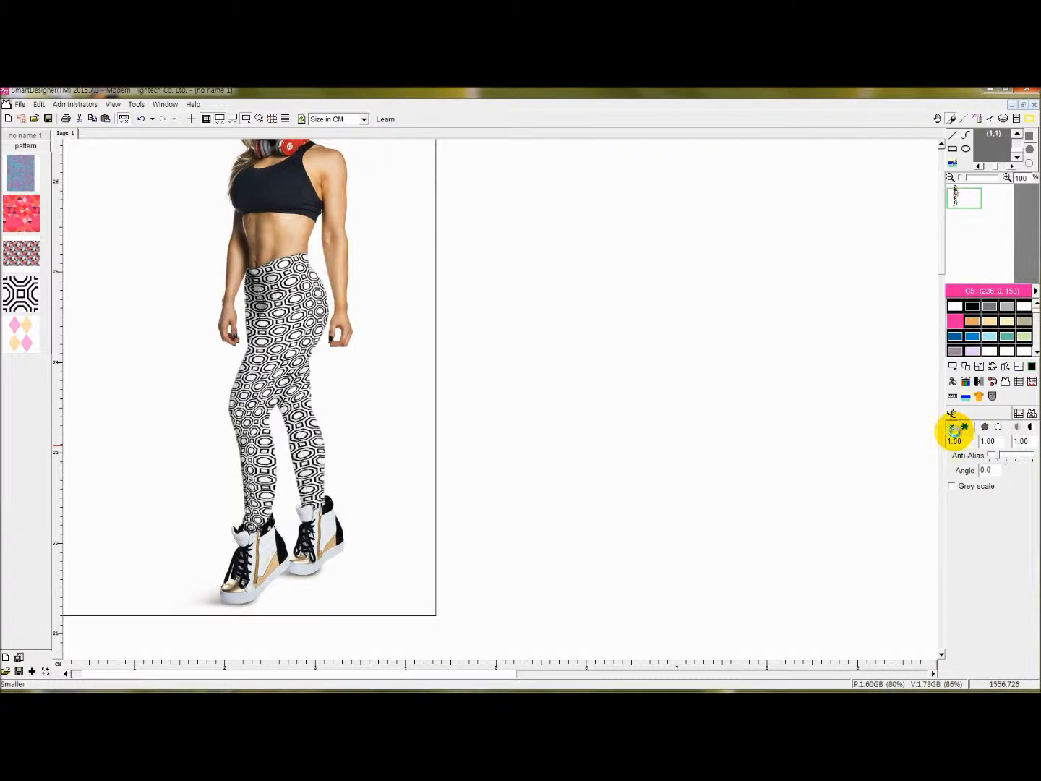
{"action": "left_click", "coordinate": [953, 428]}
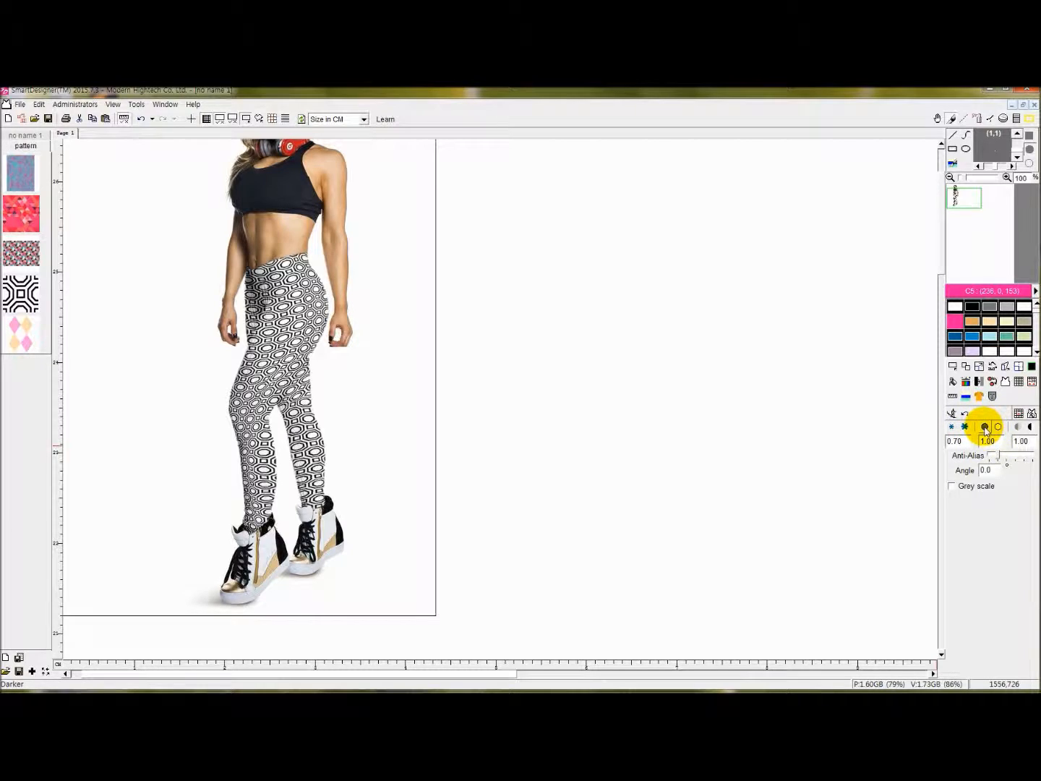
{"action": "left_click", "coordinate": [984, 427]}
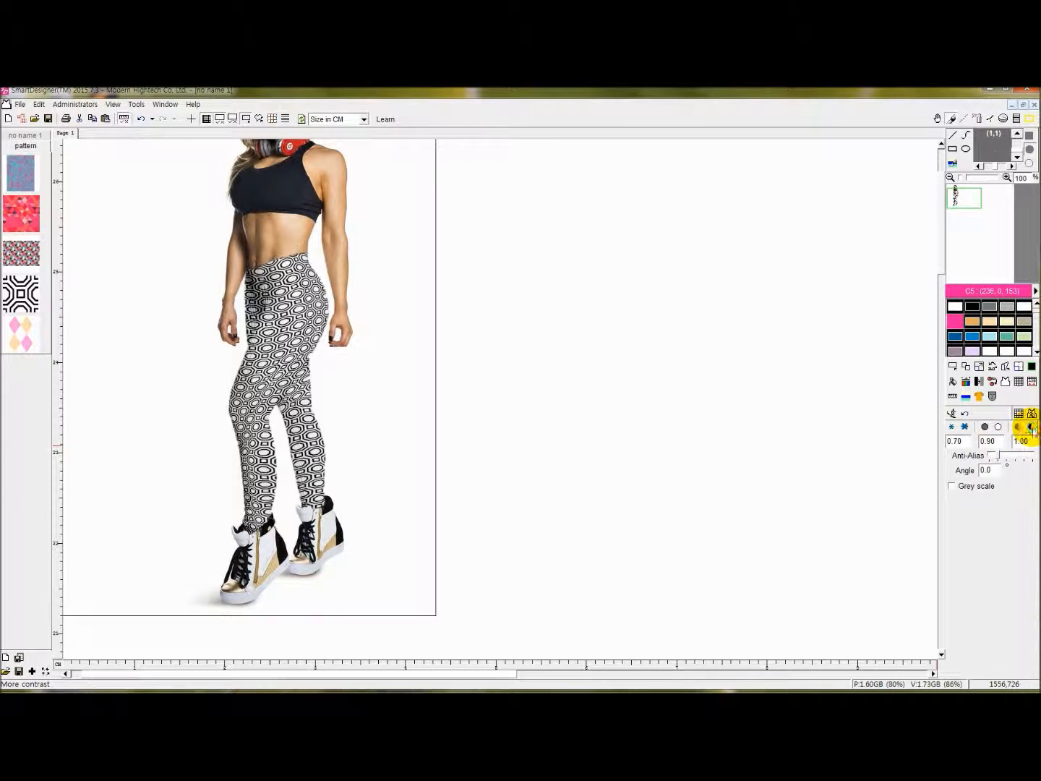
{"action": "left_click", "coordinate": [1031, 427]}
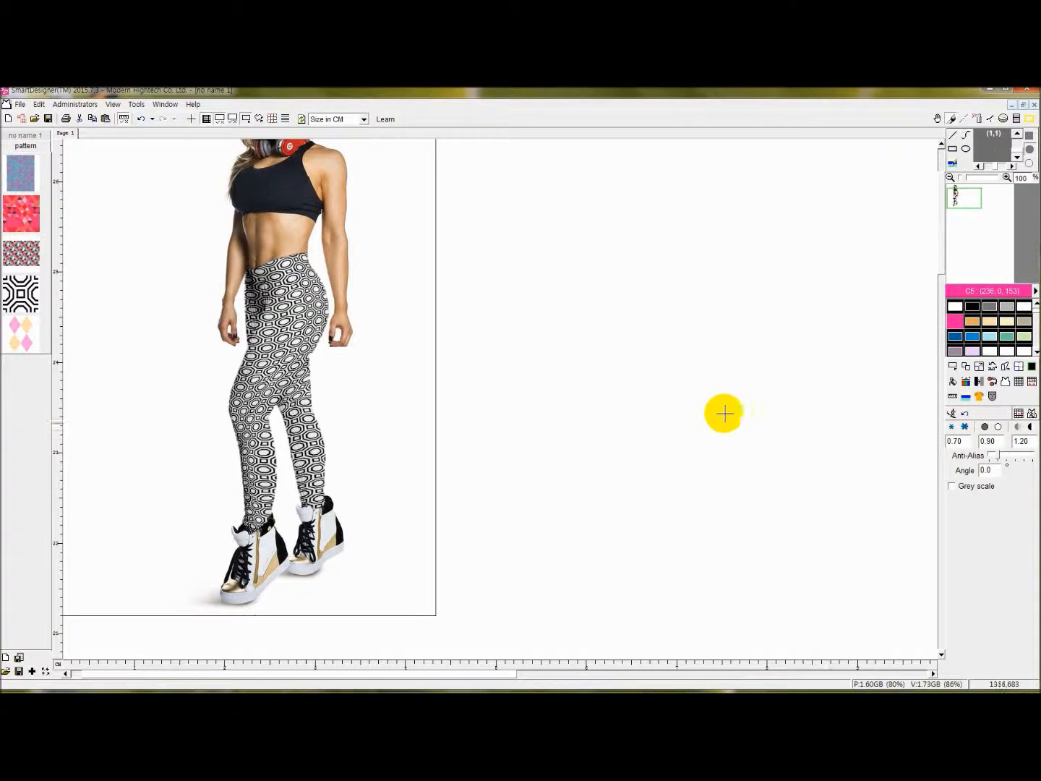
Drape the red geometric pattern from the pattern list onto the leggings.
{"action": "scroll", "coordinate": [668, 387], "scroll_direction": "up", "scroll_amount": 1}
{"action": "right_click", "coordinate": [23, 217]}
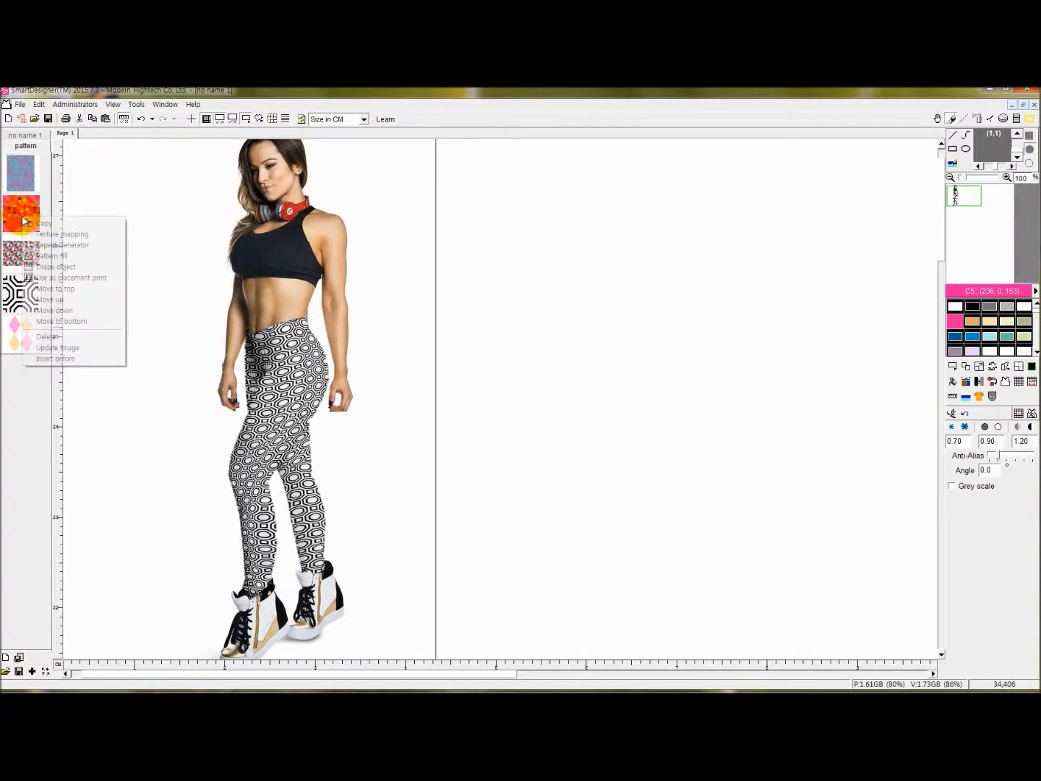
{"action": "left_click", "coordinate": [58, 267]}
{"action": "left_click", "coordinate": [309, 437]}
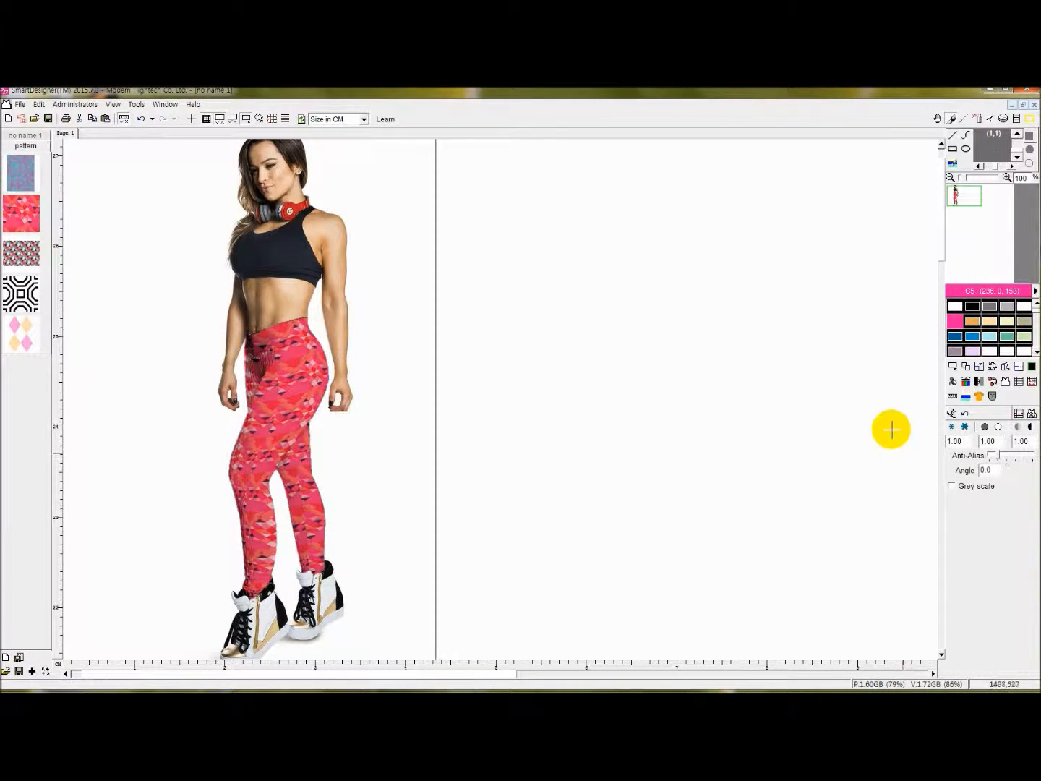
Compare smaller and larger repeats of the red pattern on the leggings and set its scale to 0.80.
{"action": "left_click", "coordinate": [953, 428]}
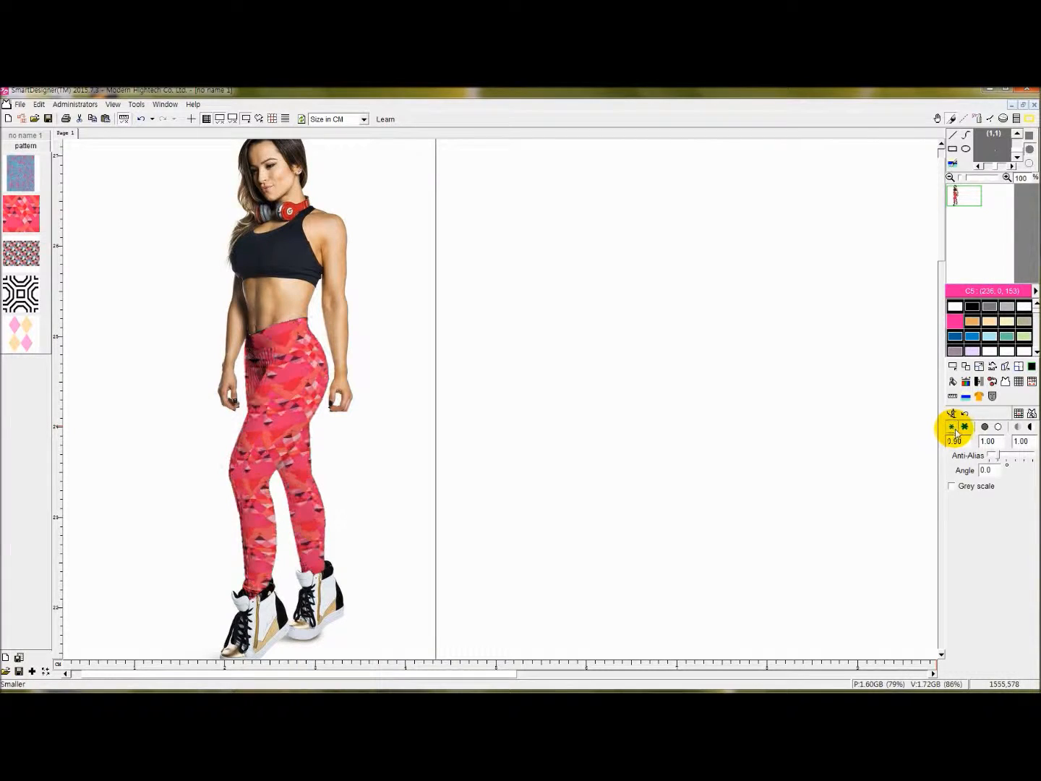
{"action": "left_click", "coordinate": [966, 427]}
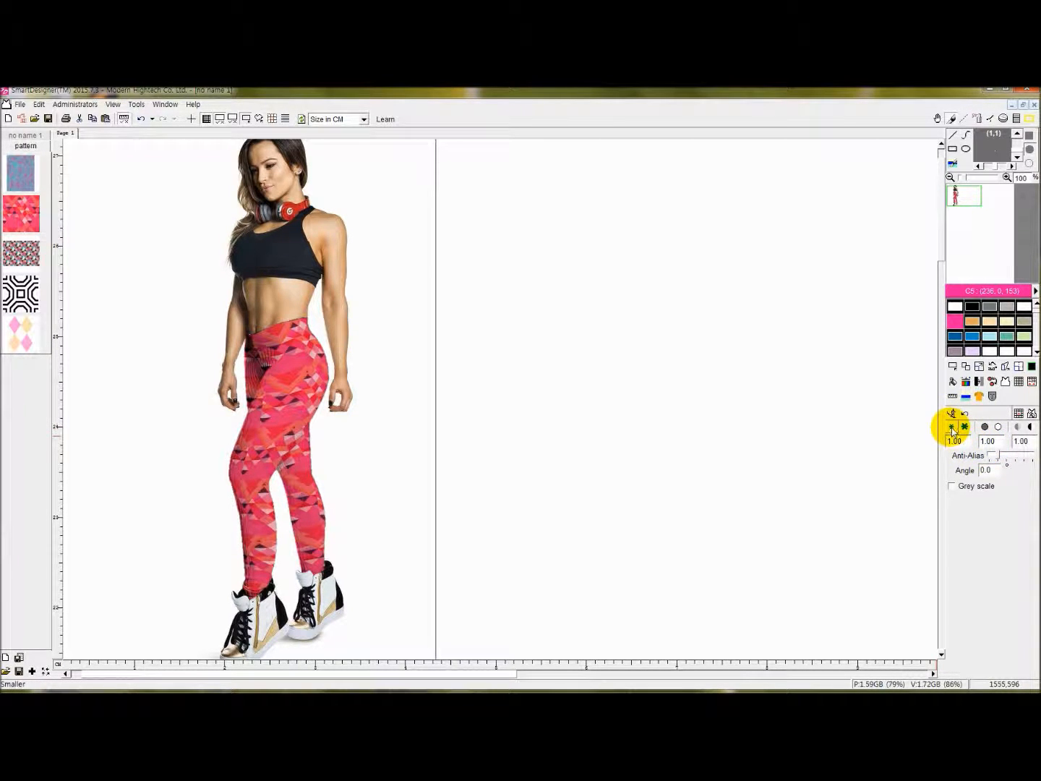
{"action": "left_click", "coordinate": [952, 427]}
{"action": "left_click", "coordinate": [953, 426]}
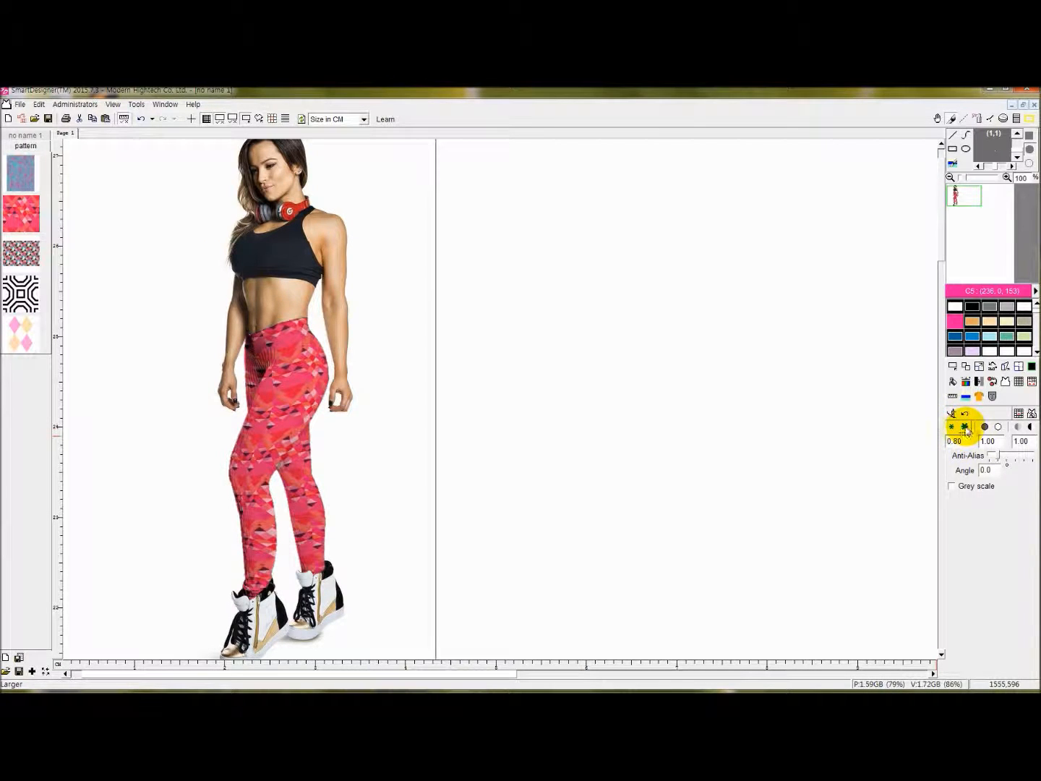
{"action": "double_click", "coordinate": [965, 428]}
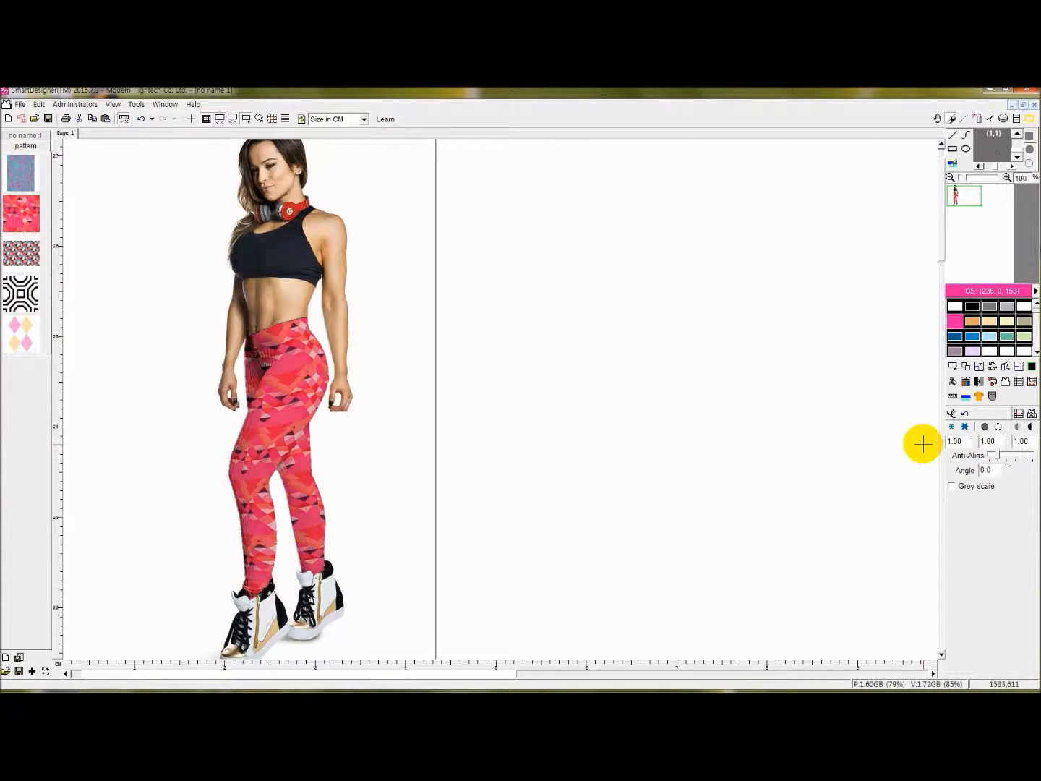
{"action": "left_click", "coordinate": [953, 427]}
{"action": "left_click", "coordinate": [952, 427]}
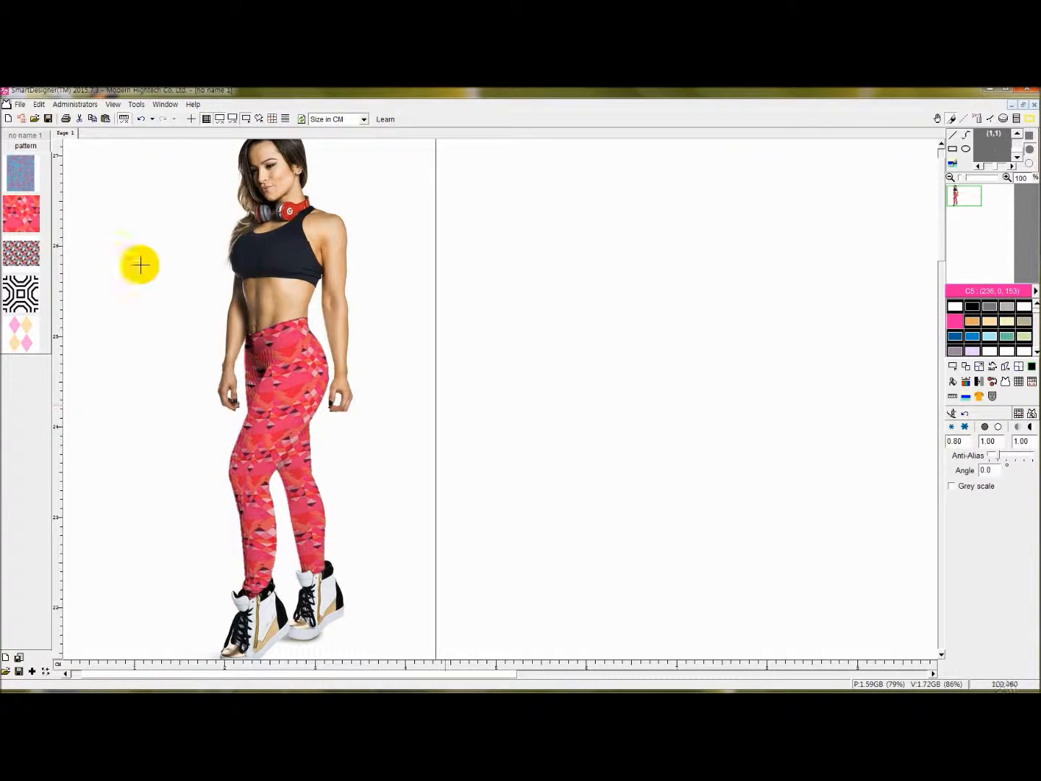
Drape the blue and purple speckled pattern onto the leggings and set its scale to 1.50.
{"action": "right_click", "coordinate": [22, 167]}
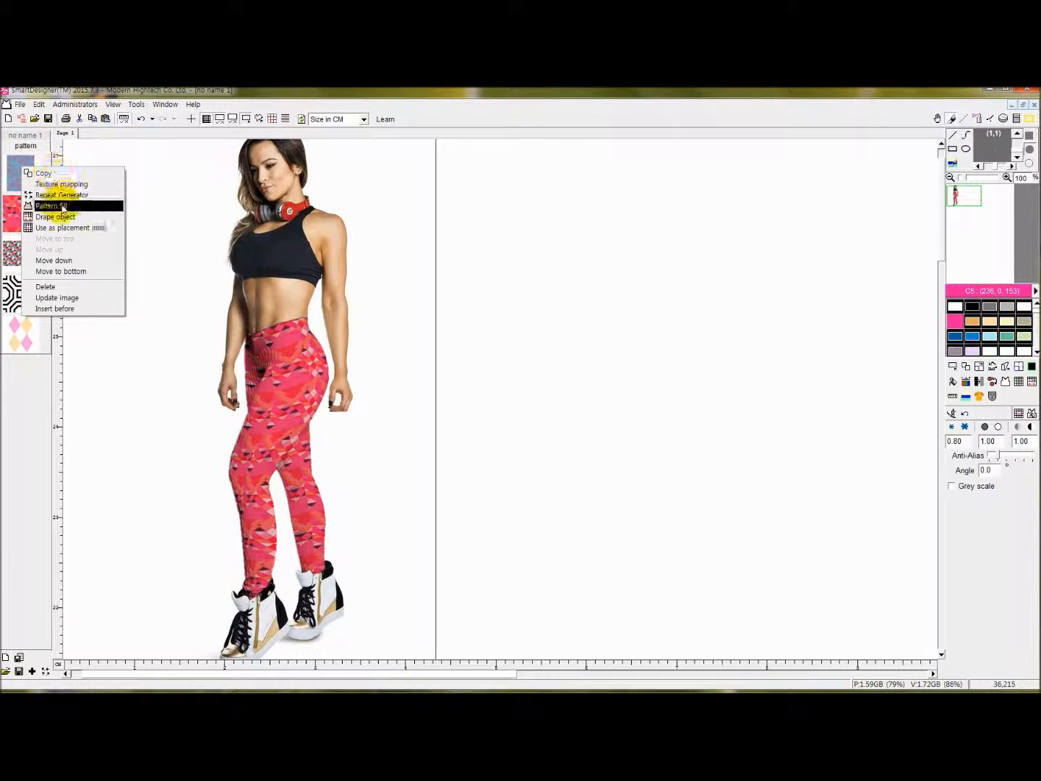
{"action": "left_click", "coordinate": [66, 217]}
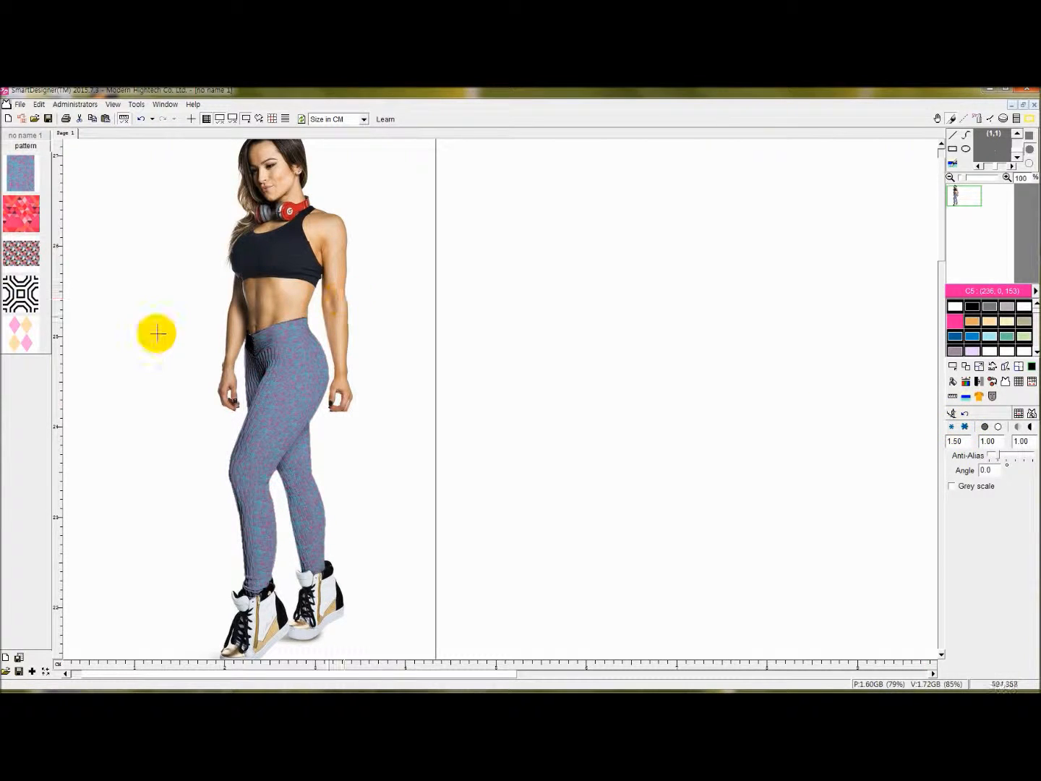
Drape the pink and yellow diamond pattern onto the leggings, try different repeat sizes and set its scale to 1.00.
{"action": "right_click", "coordinate": [21, 330]}
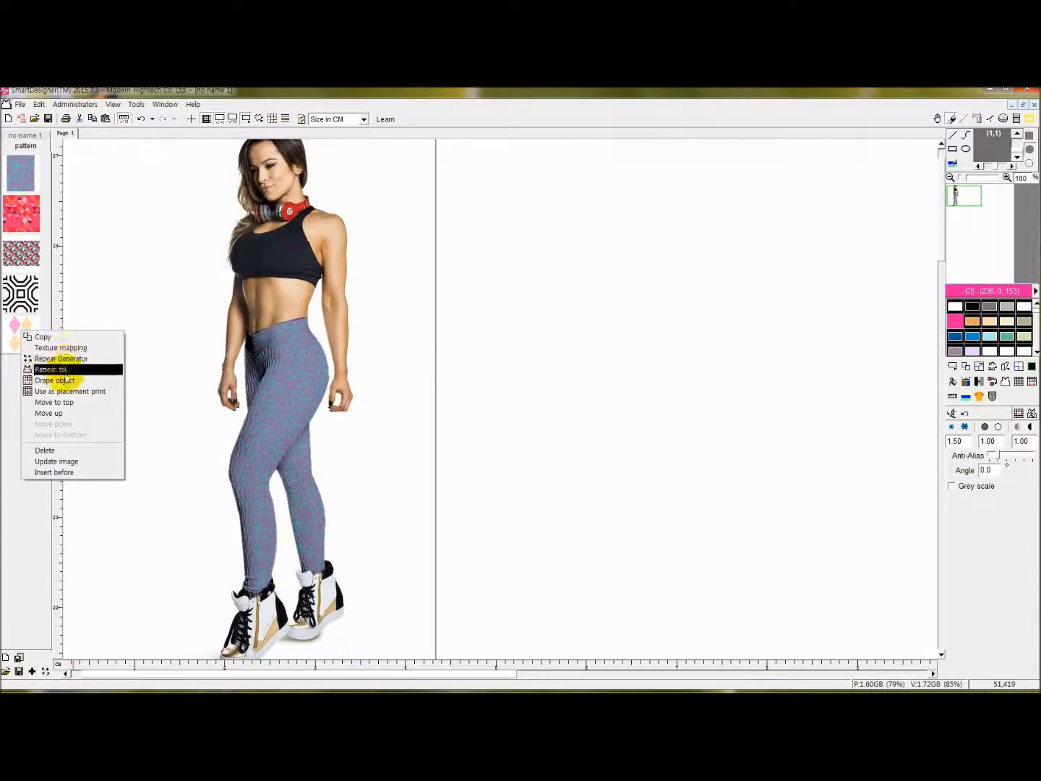
{"action": "right_click", "coordinate": [17, 337]}
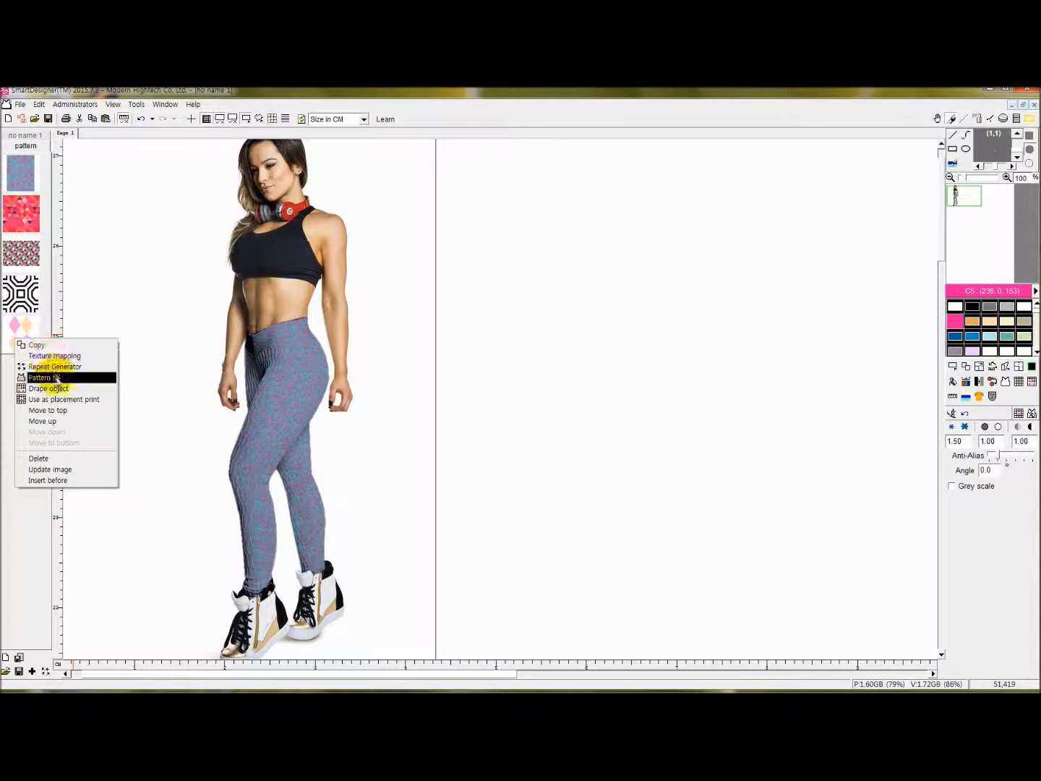
{"action": "left_click", "coordinate": [57, 388]}
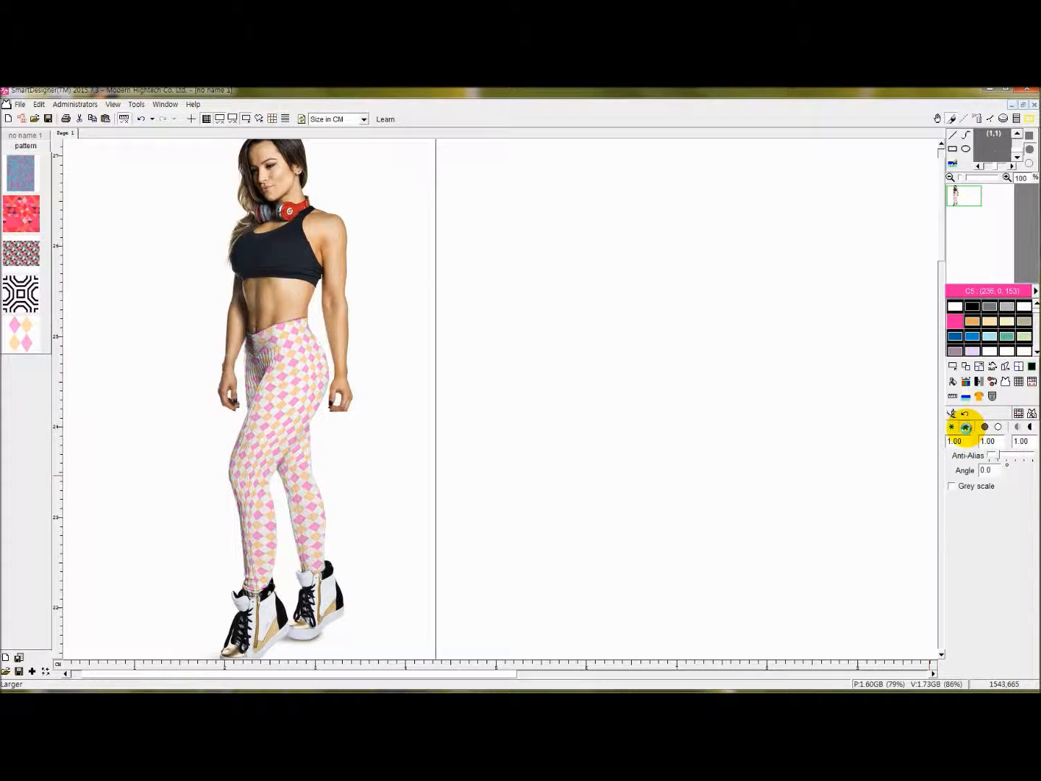
{"action": "left_click", "coordinate": [953, 426]}
{"action": "left_click", "coordinate": [964, 427]}
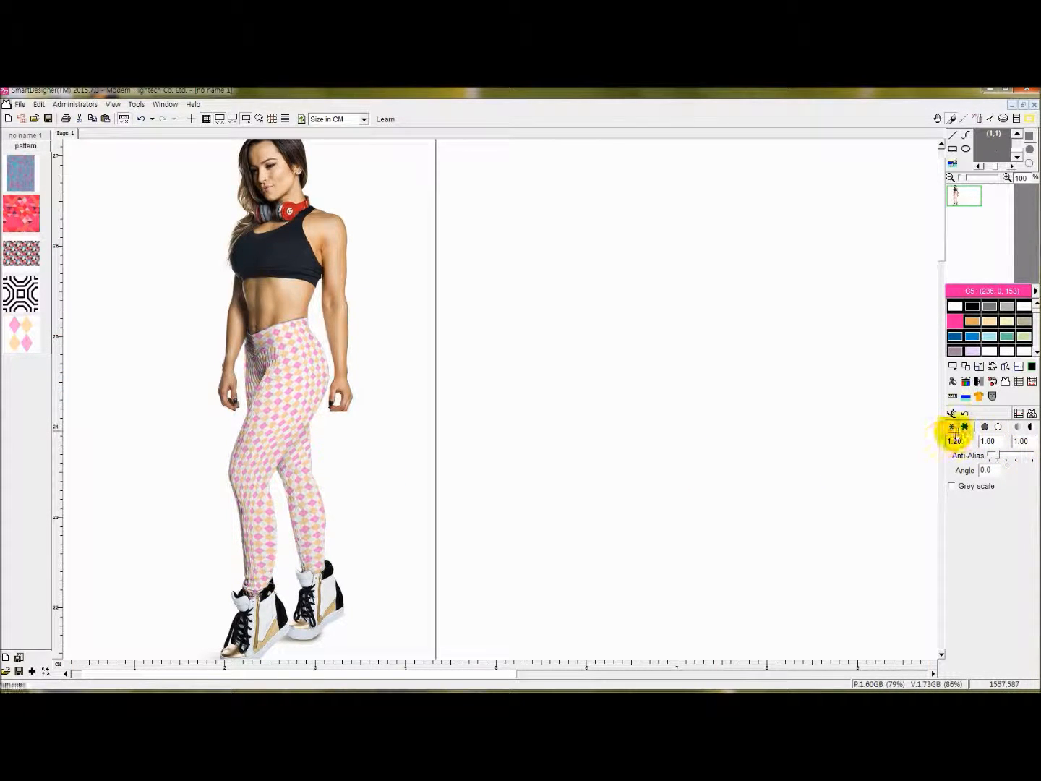
{"action": "left_click", "coordinate": [953, 427]}
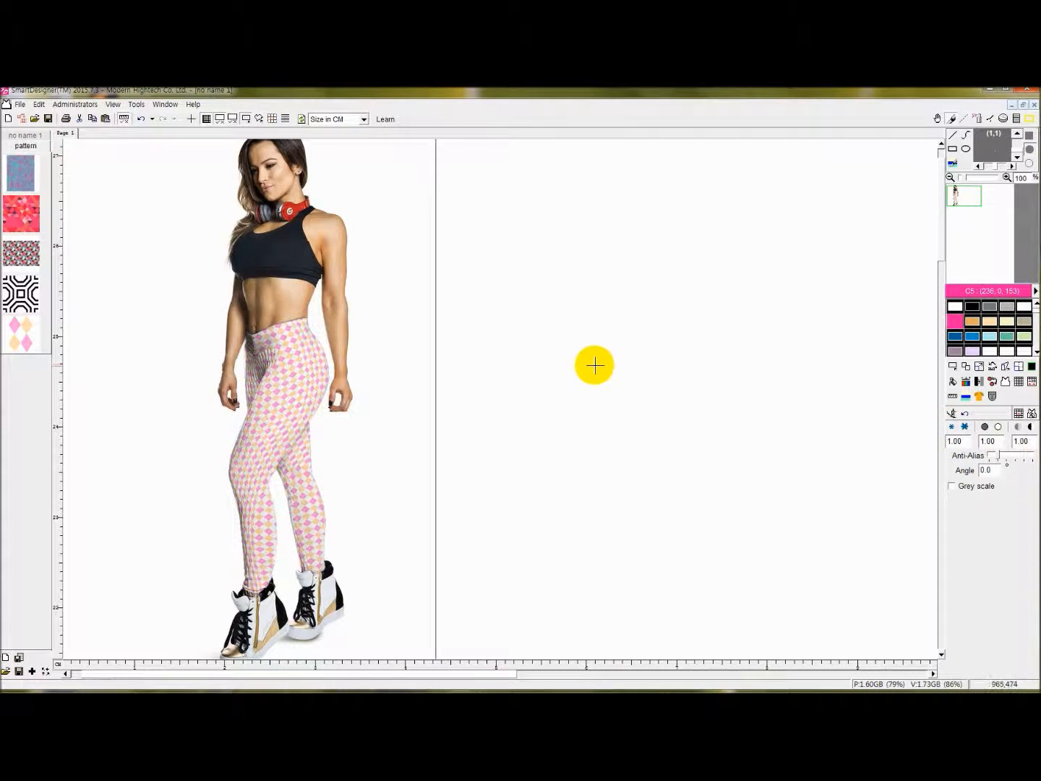
Start exporting the whole figure image to the desktop with PNG as the file format.
{"action": "scroll", "coordinate": [574, 361], "scroll_direction": "down", "scroll_amount": 2}
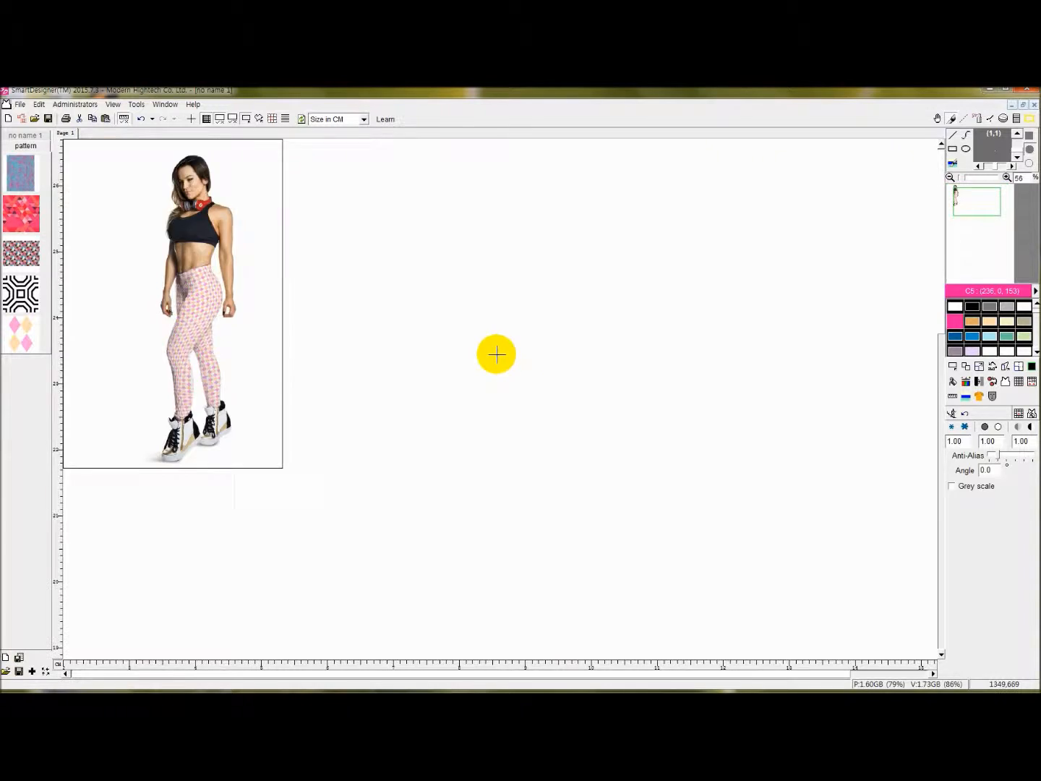
{"action": "scroll", "coordinate": [499, 352], "scroll_direction": "up", "scroll_amount": 2}
{"action": "left_click_drag", "start_coordinate": [524, 672], "coordinate": [303, 644]}
{"action": "scroll", "coordinate": [495, 445], "scroll_direction": "up", "scroll_amount": 3}
{"action": "scroll", "coordinate": [492, 442], "scroll_direction": "down", "scroll_amount": 1}
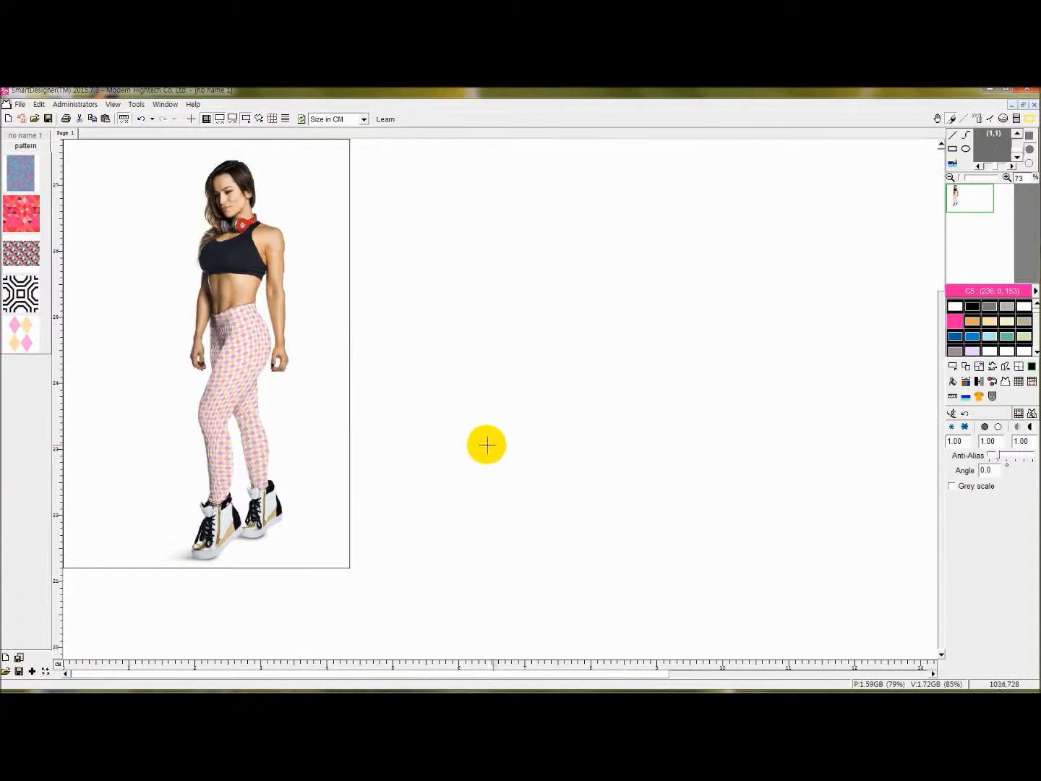
{"action": "left_click", "coordinate": [20, 106]}
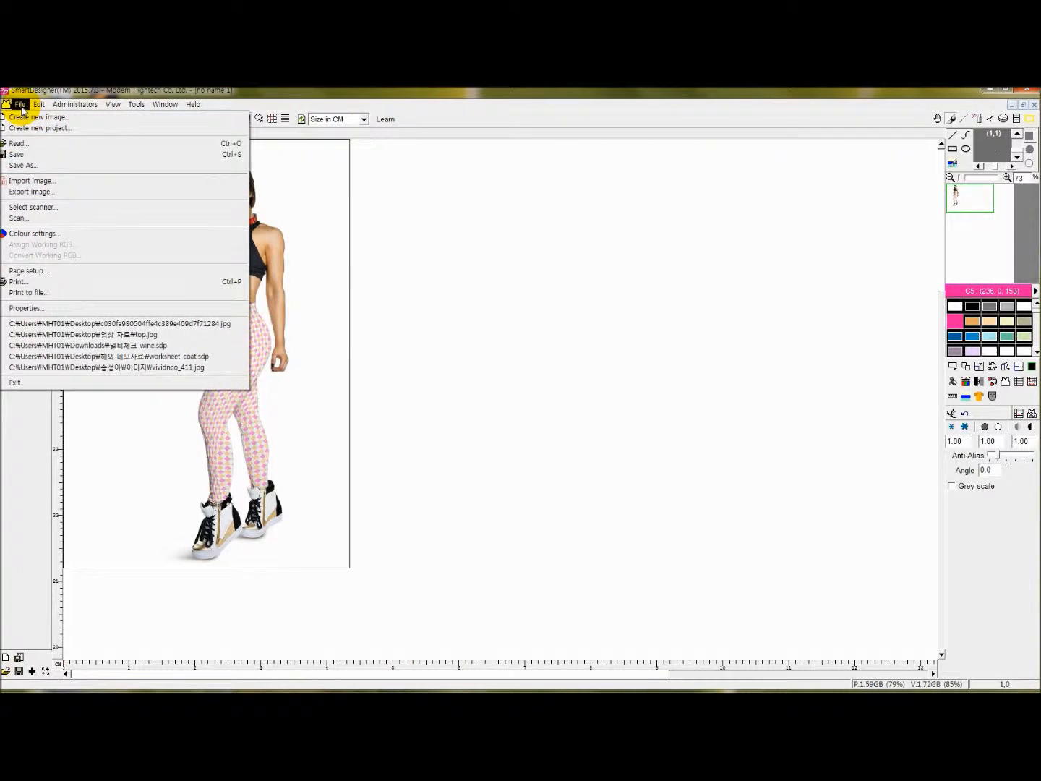
{"action": "left_click", "coordinate": [40, 192]}
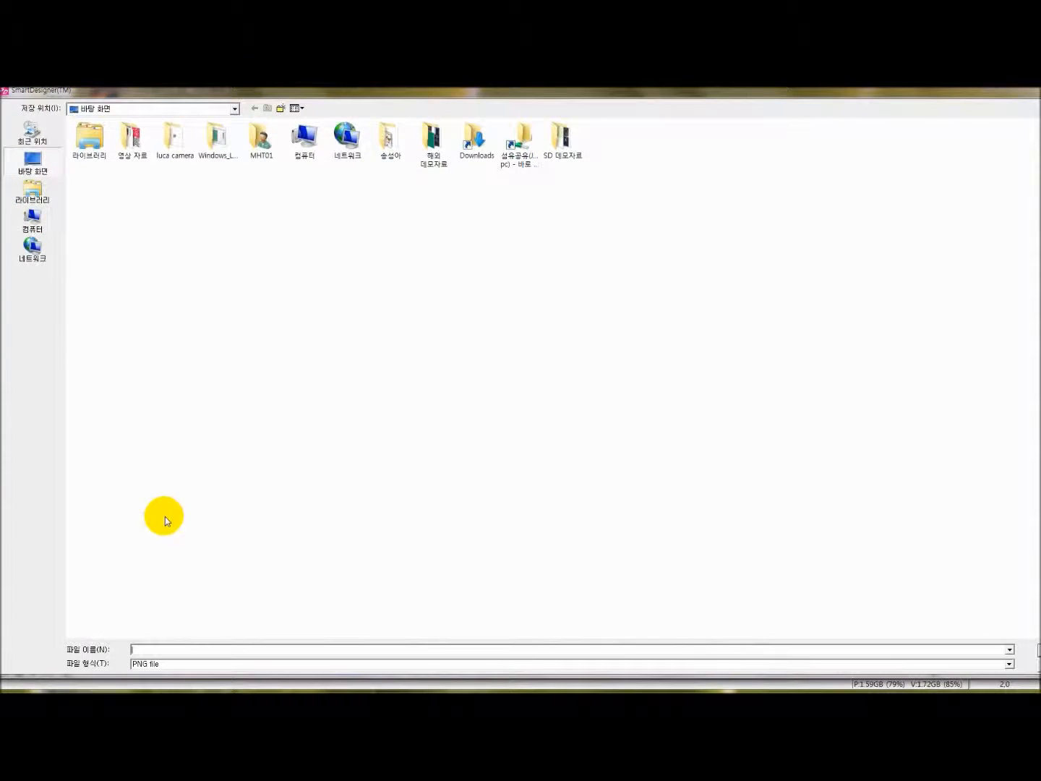
{"action": "left_click", "coordinate": [237, 663]}
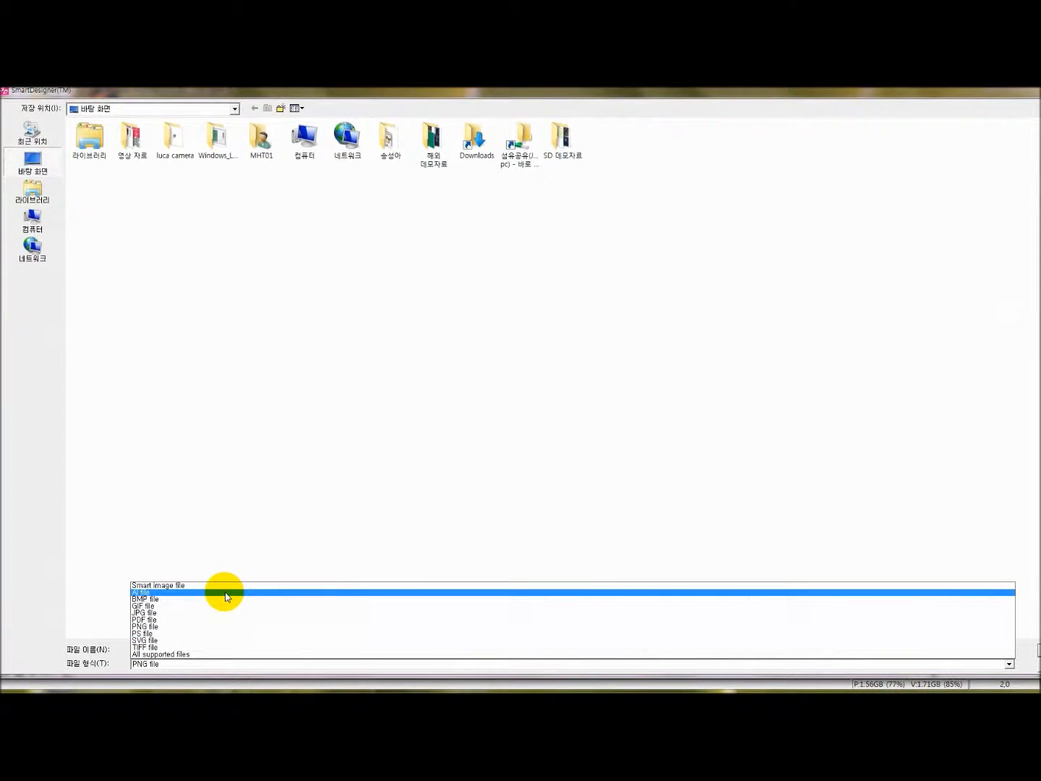
{"action": "left_click", "coordinate": [211, 627]}
Name the exported image leggings123 and save it from the preview.
{"action": "left_click", "coordinate": [368, 650]}
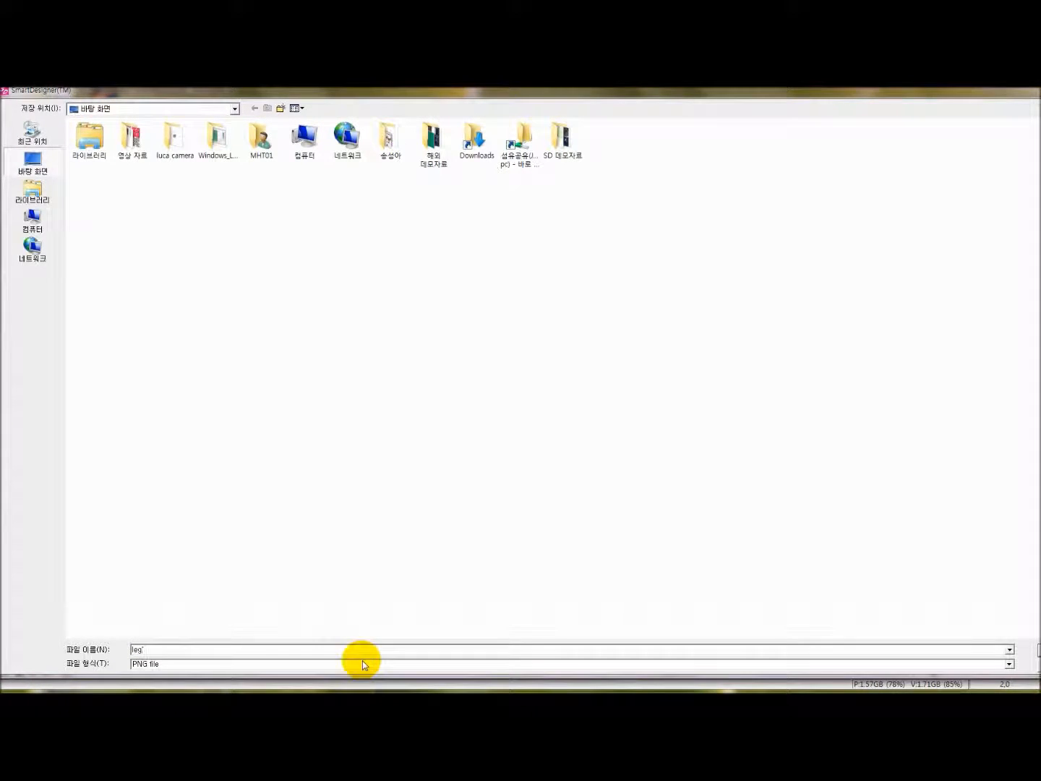
{"action": "type", "text": "leggings(1)"}
{"action": "key", "text": "Return"}
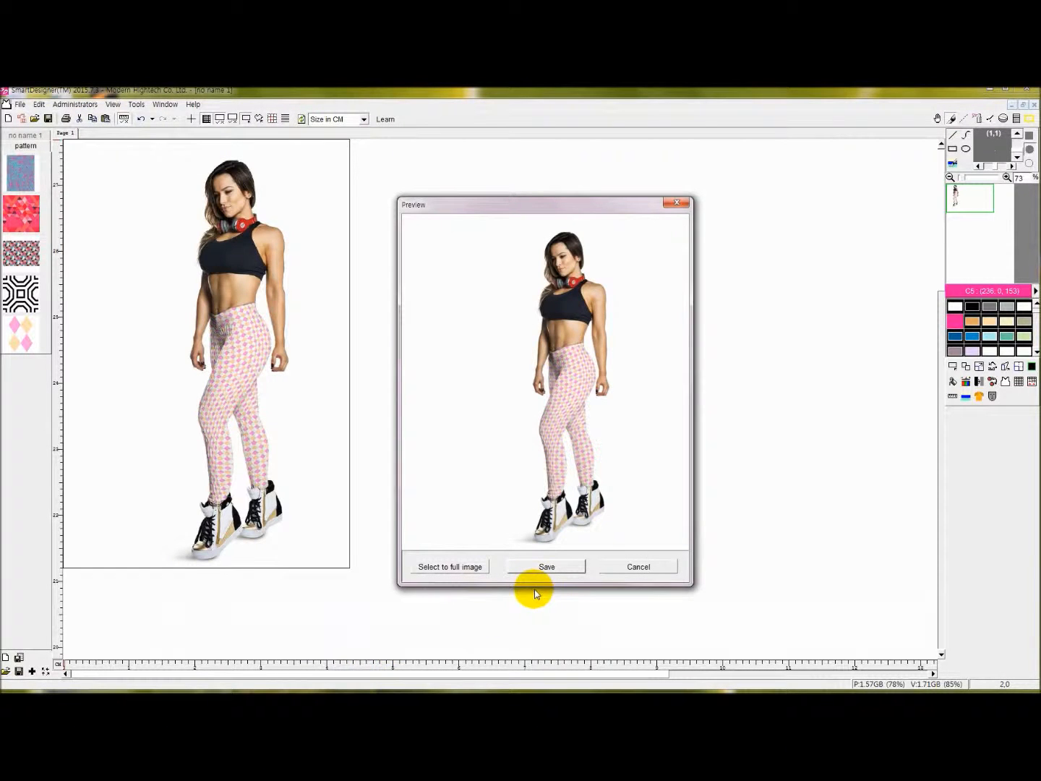
{"action": "left_click", "coordinate": [545, 567]}
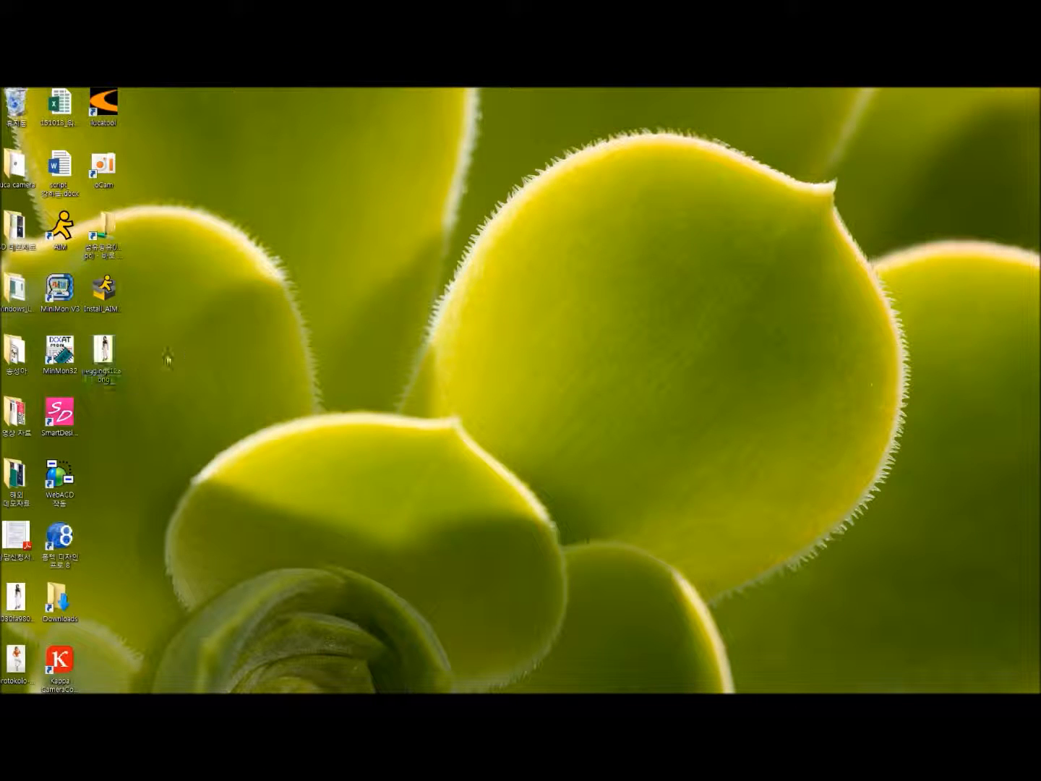
Open the exported leggings123.png from the desktop in Windows Photo Viewer, check it in an enlarged window and close it.
{"action": "double_click", "coordinate": [114, 349]}
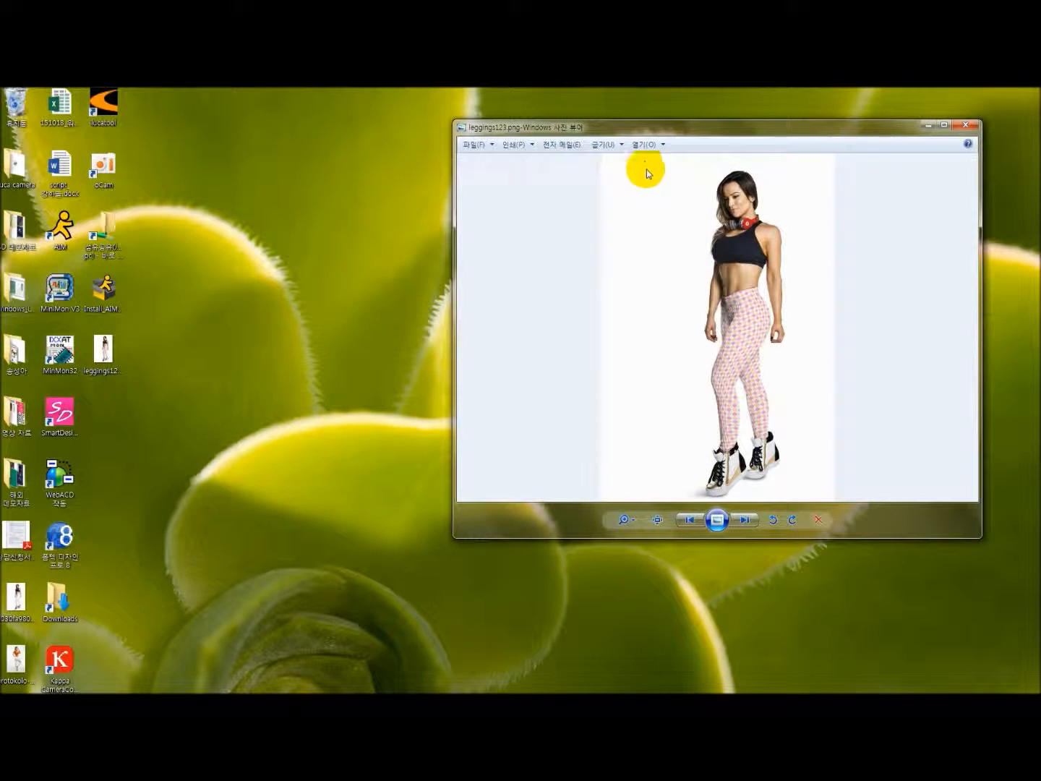
{"action": "left_click_drag", "start_coordinate": [695, 129], "coordinate": [576, 131]}
{"action": "left_click_drag", "start_coordinate": [861, 538], "coordinate": [902, 569]}
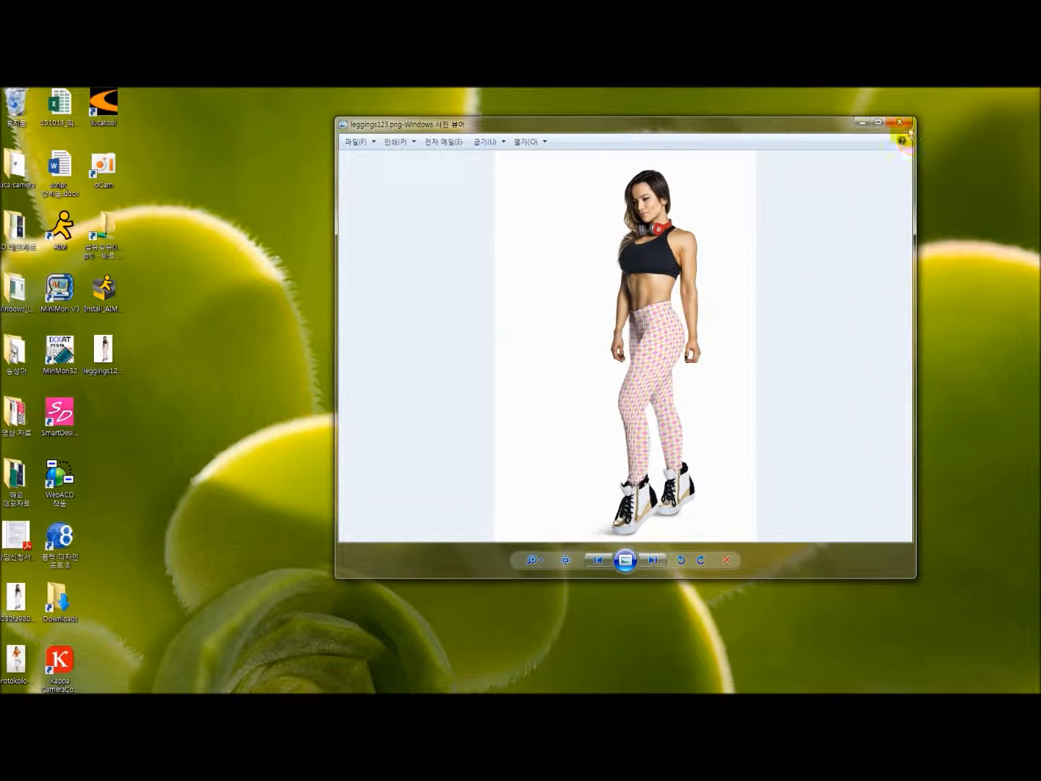
{"action": "left_click", "coordinate": [908, 127]}
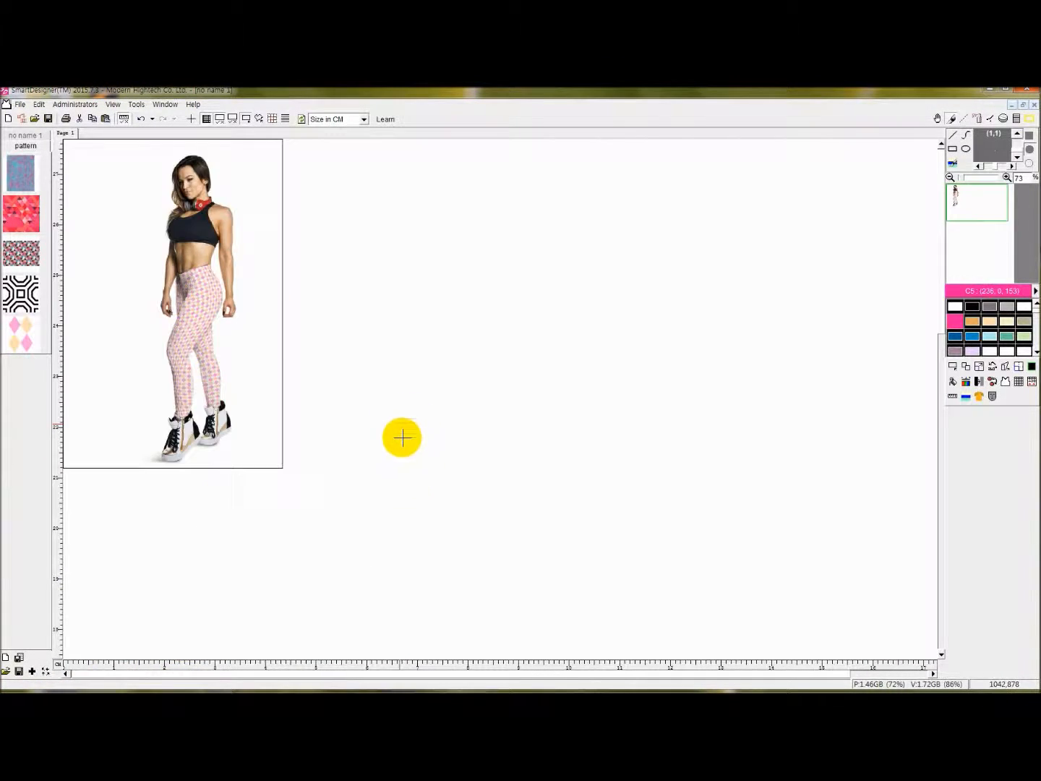
{"action": "scroll", "coordinate": [401, 438], "scroll_direction": "down", "scroll_amount": 2}
{"action": "scroll", "coordinate": [353, 473], "scroll_direction": "up", "scroll_amount": 2}
{"action": "scroll", "coordinate": [365, 476], "scroll_direction": "up", "scroll_amount": 3}
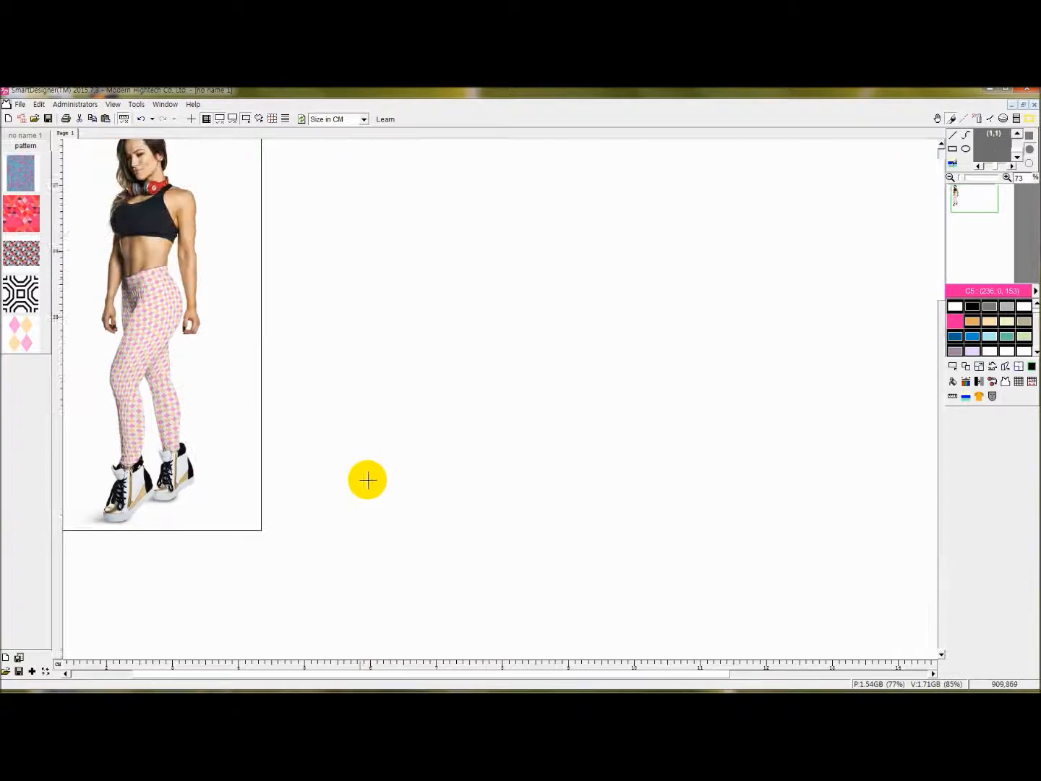
{"action": "left_click_drag", "start_coordinate": [303, 676], "coordinate": [155, 673]}
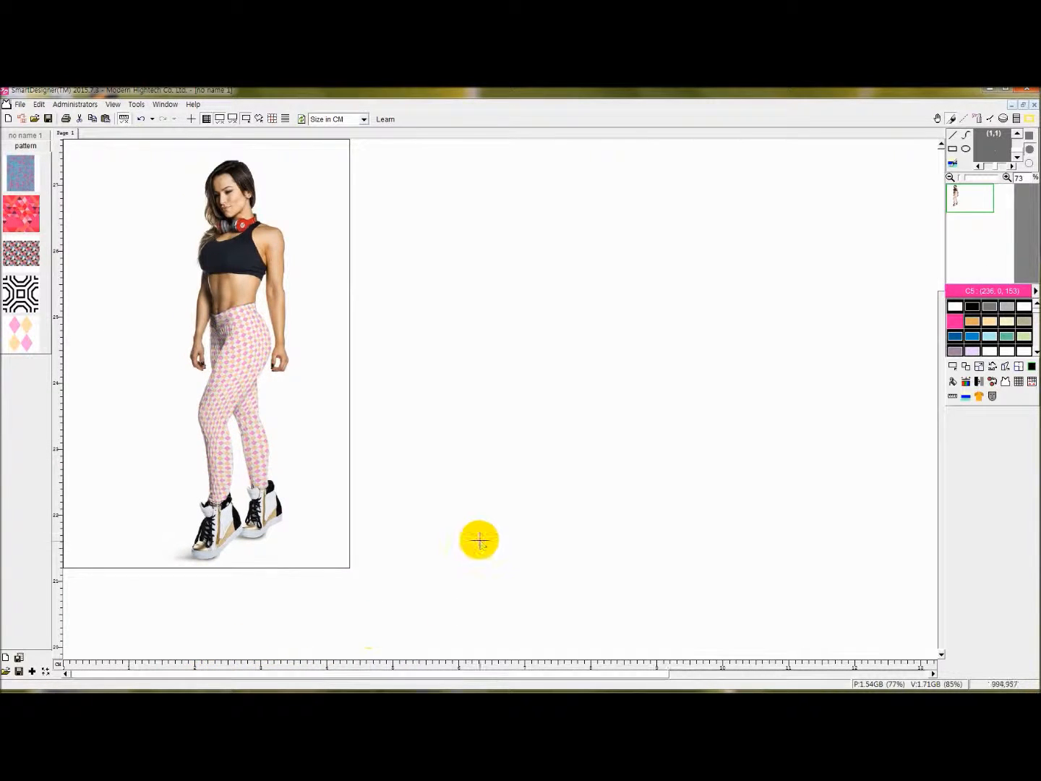